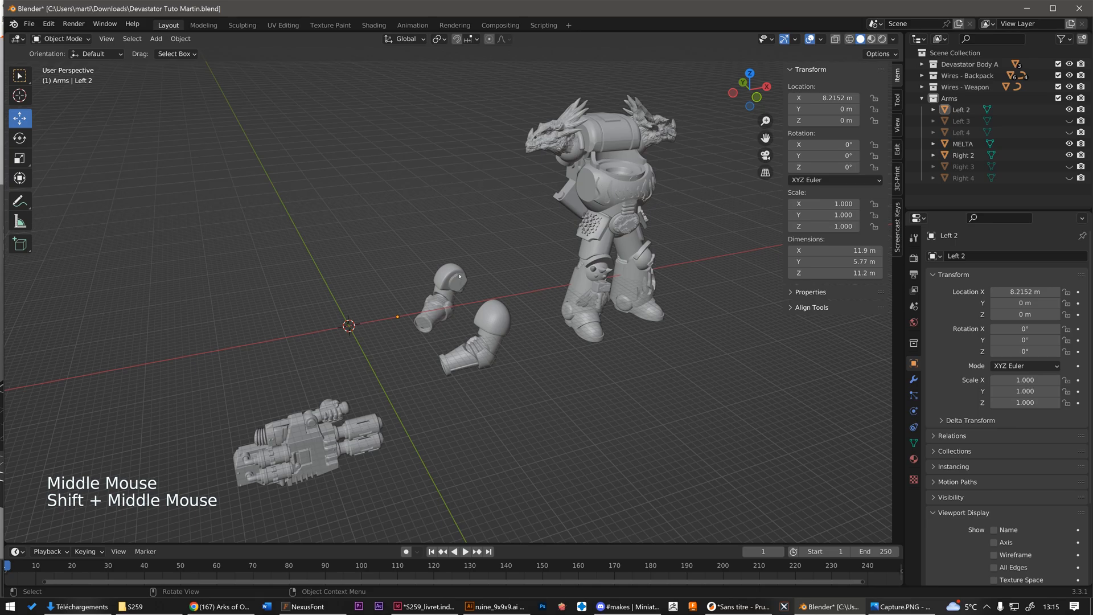
Step: Examine the two loose arms, the weapon and the armoured body from several angles
left_click(459, 277)
middle_click_drag(459, 277, 474, 249)
middle_click_drag(474, 330, 464, 289)
scroll(444, 278, "down", 2)
left_click(464, 288)
left_click(433, 281)
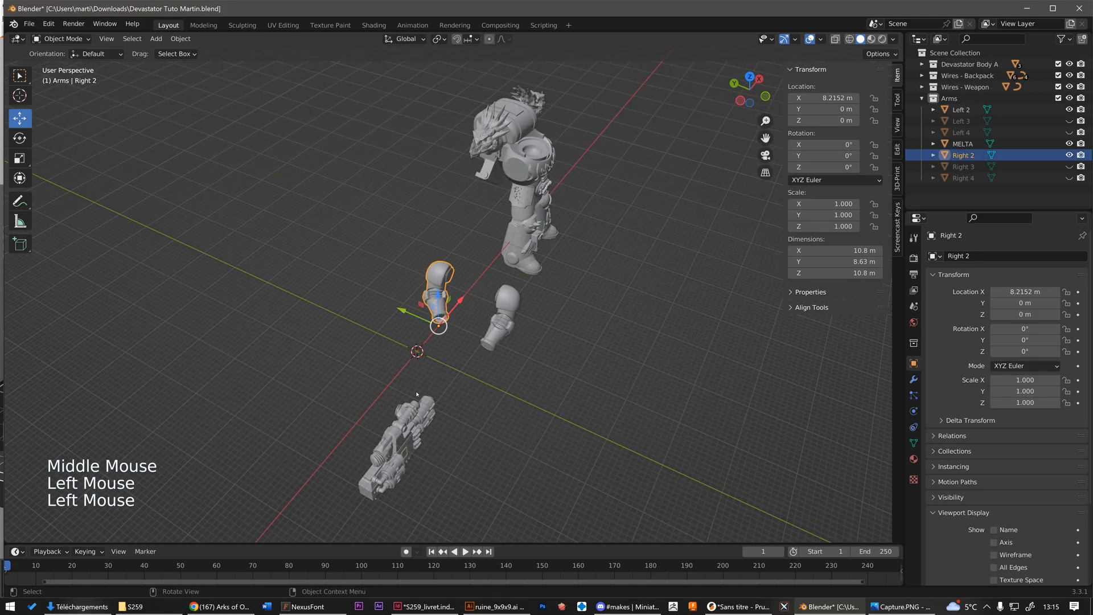
left_click(423, 423)
middle_click_drag(555, 256, 518, 241)
left_click(602, 202)
middle_click_drag(626, 209, 447, 278)
scroll(515, 192, "up", 2)
Step: Try to move and rotate the right arm onto the torso's shoulder using its current origin
left_click(402, 312)
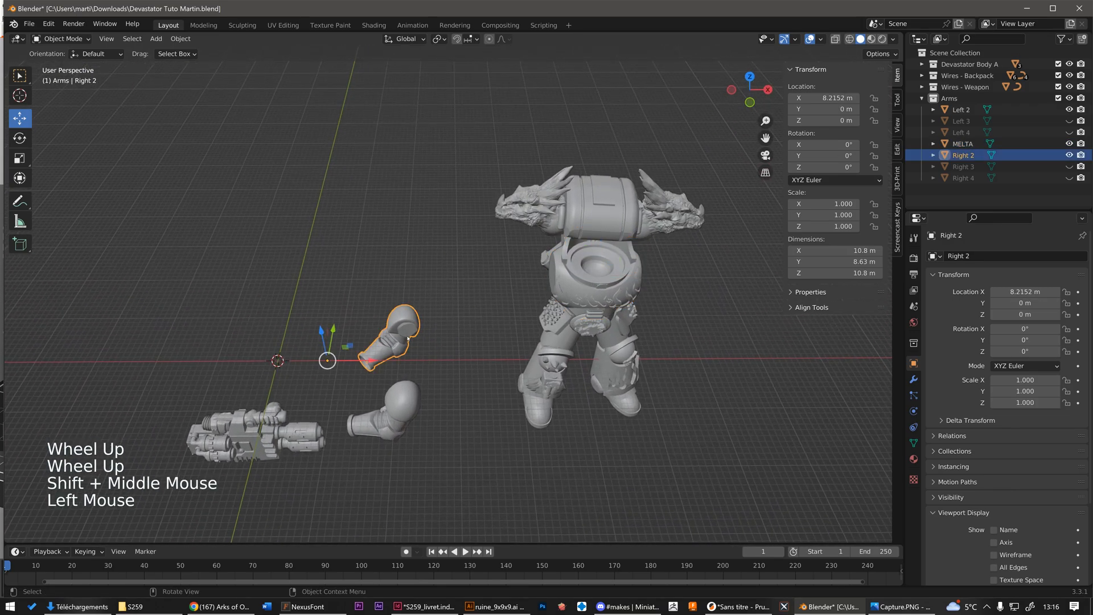
middle_click_drag(401, 312, 411, 235)
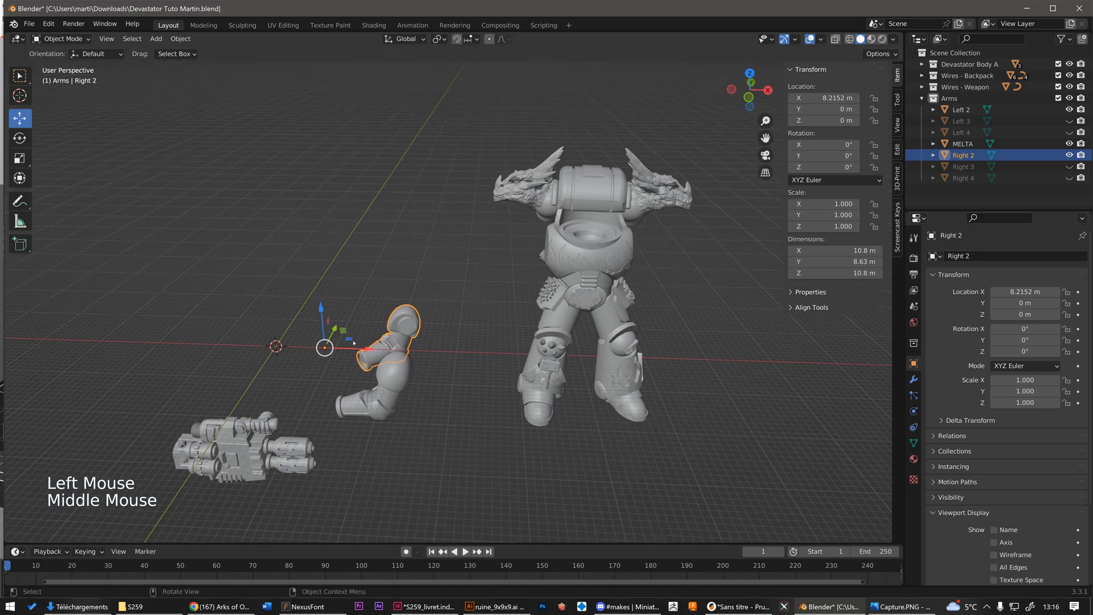
left_click_drag(349, 344, 481, 272)
middle_click_drag(481, 272, 630, 322)
key("r")
key("g")
key("r")
left_click(595, 303)
key("g")
left_click(625, 290)
middle_click_drag(625, 290, 606, 195)
key("g")
left_click(608, 176)
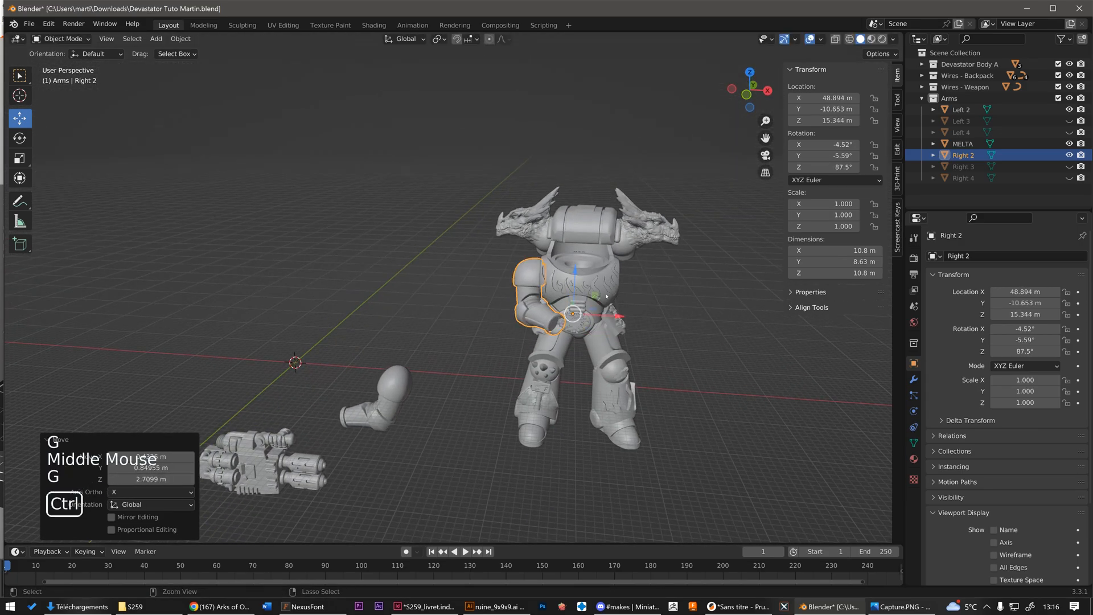
Step: Undo all moves and rotations of the right arm and clear the selection
key("ctrl+z")
key("ctrl+z")
key("ctrl+z")
key("ctrl+z")
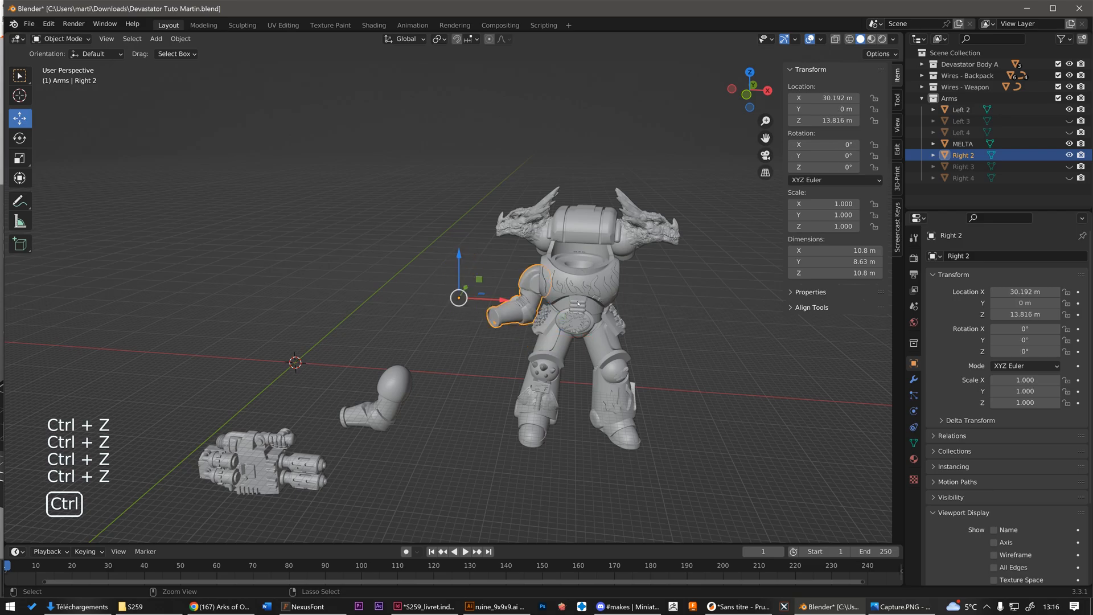
key("ctrl+z")
left_click(438, 358)
Step: Select the right arm and examine its shoulder joint and the position of its origin
scroll(439, 358, "down", 2)
middle_click_drag(392, 356, 513, 263)
scroll(441, 350, "up", 2)
scroll(513, 263, "down", 1)
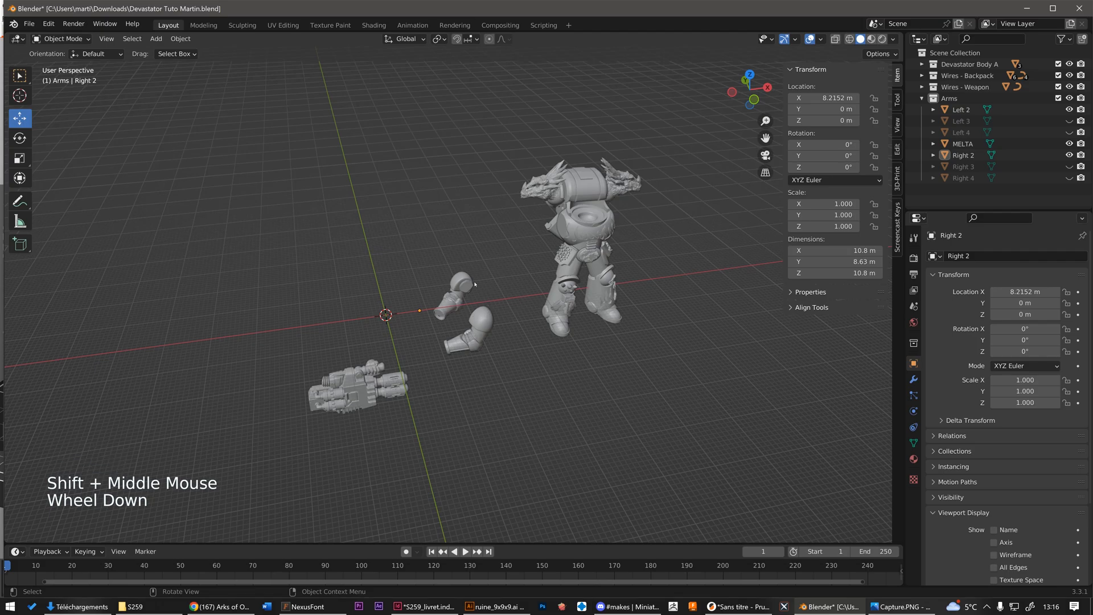
scroll(461, 280, "up", 2)
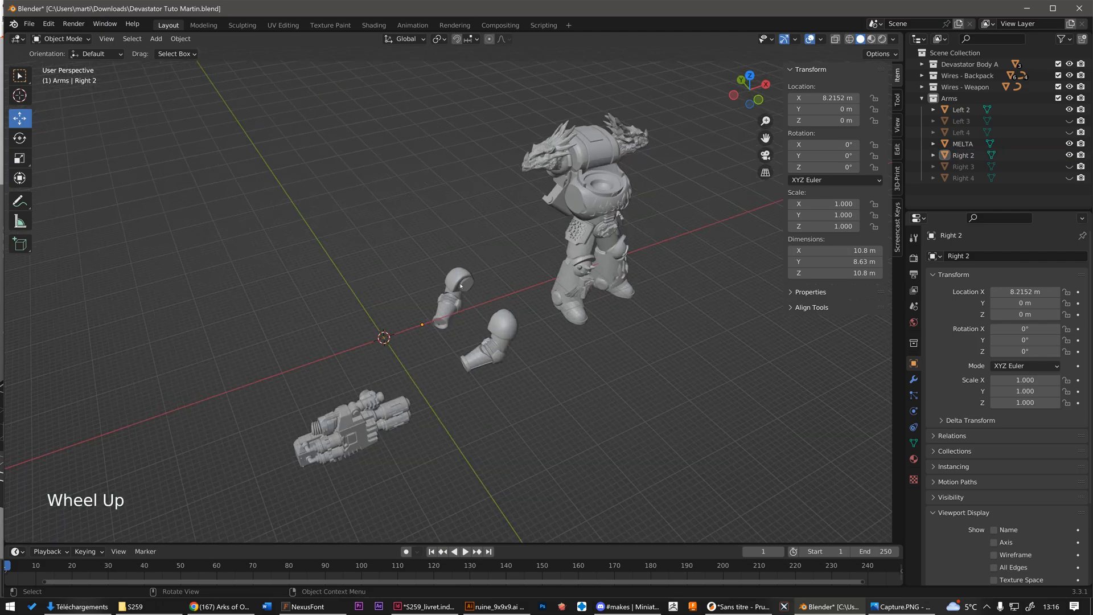
left_click(466, 281)
middle_click_drag(465, 281, 469, 280)
scroll(456, 284, "up", 2)
middle_click_drag(398, 302, 376, 307)
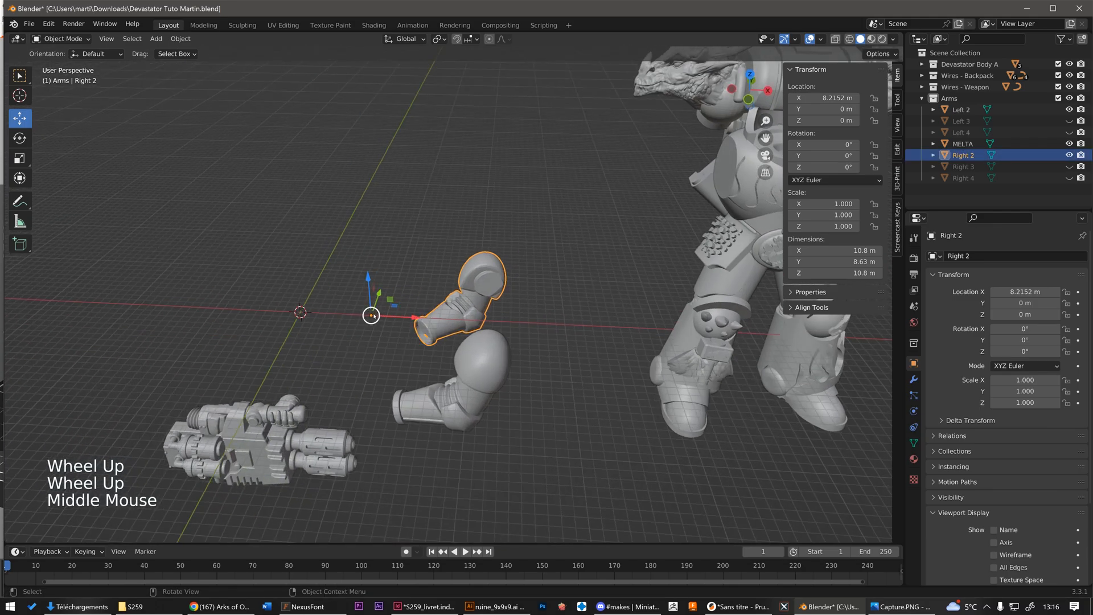
middle_click_drag(493, 280, 478, 282)
scroll(486, 281, "up", 2)
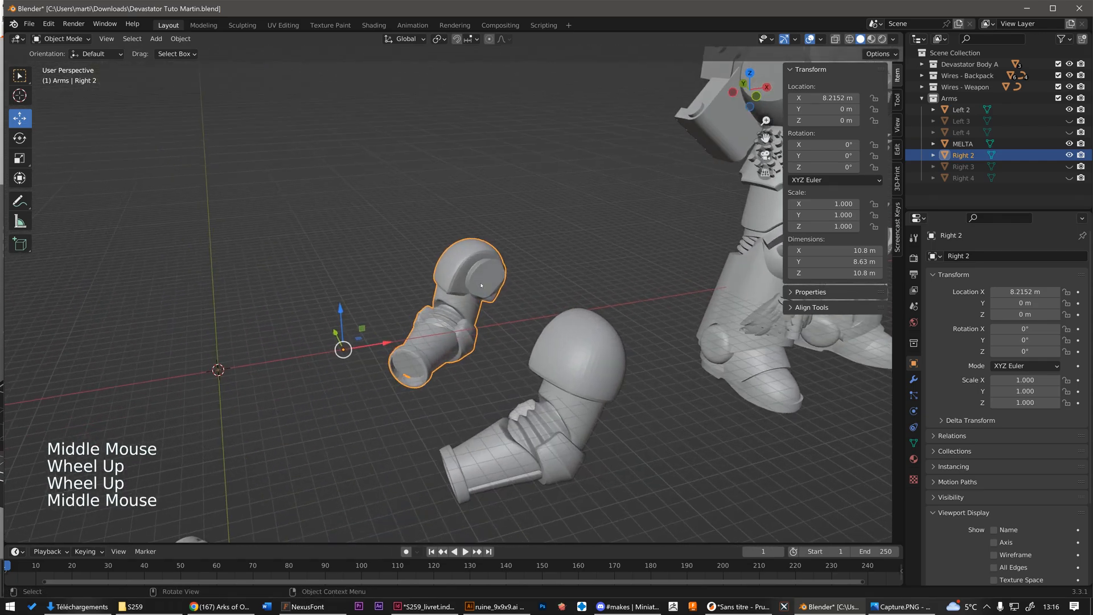
scroll(487, 278, "up", 2)
scroll(485, 283, "down", 1)
scroll(482, 287, "down", 1)
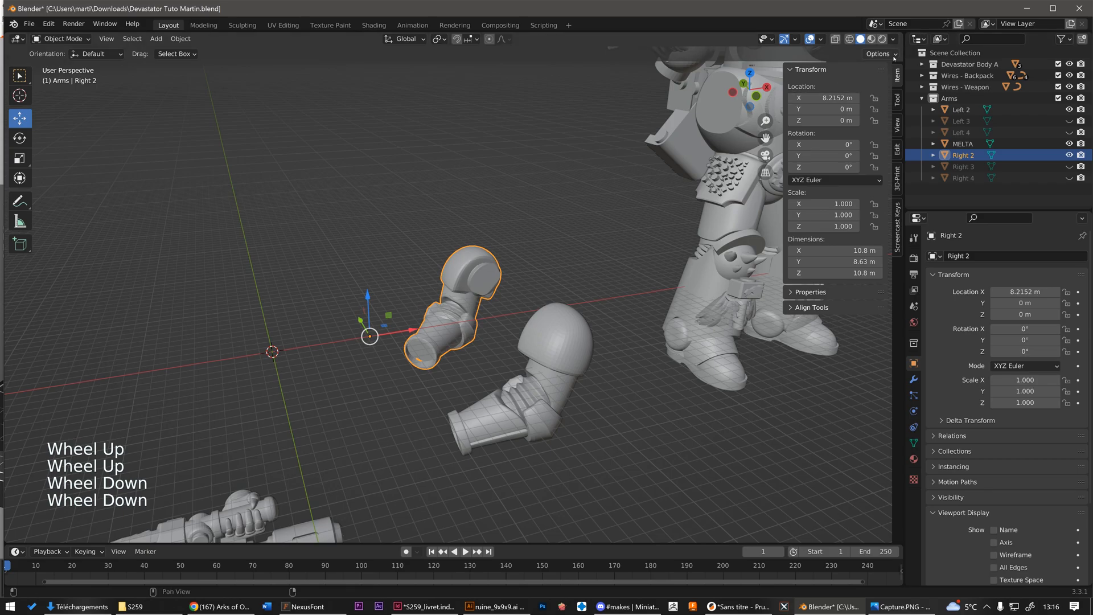
Step: With transforms limited to origins, move the right arm's origin to its shoulder joint at about X 21.15, Y 3.95, Z 1.96 m
left_click(879, 54)
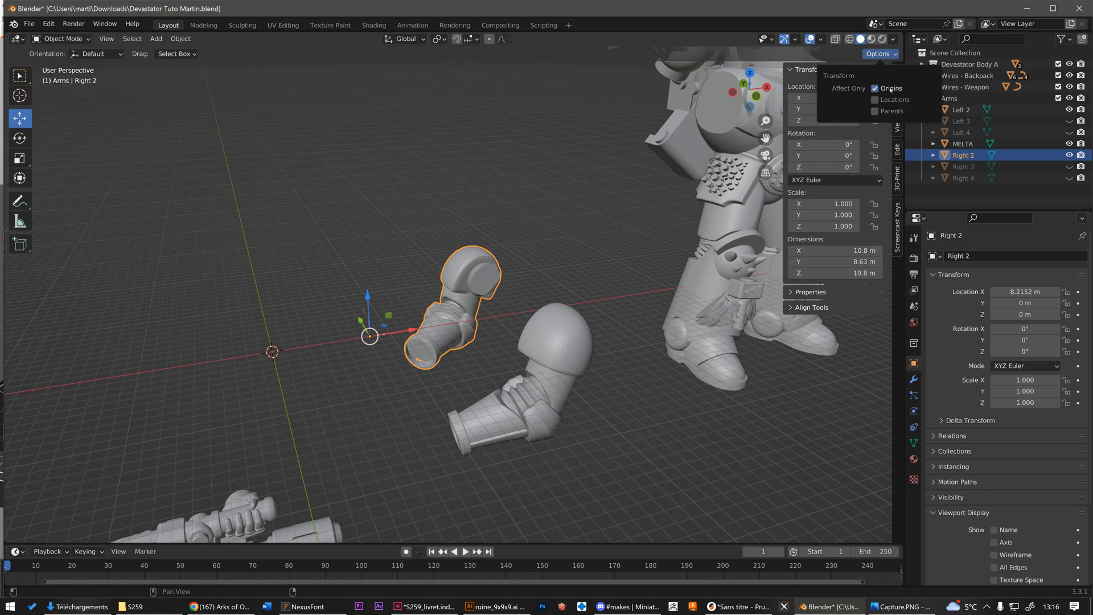
left_click_drag(403, 329, 466, 266)
scroll(466, 266, "up", 2)
scroll(466, 266, "up", 1)
middle_click_drag(466, 266, 535, 250)
left_click_drag(549, 245, 492, 275)
middle_click_drag(492, 274, 442, 282)
scroll(442, 283, "up", 2)
left_click_drag(501, 288, 555, 262)
middle_click_drag(556, 262, 502, 259)
left_click_drag(502, 259, 492, 263)
scroll(492, 263, "down", 1)
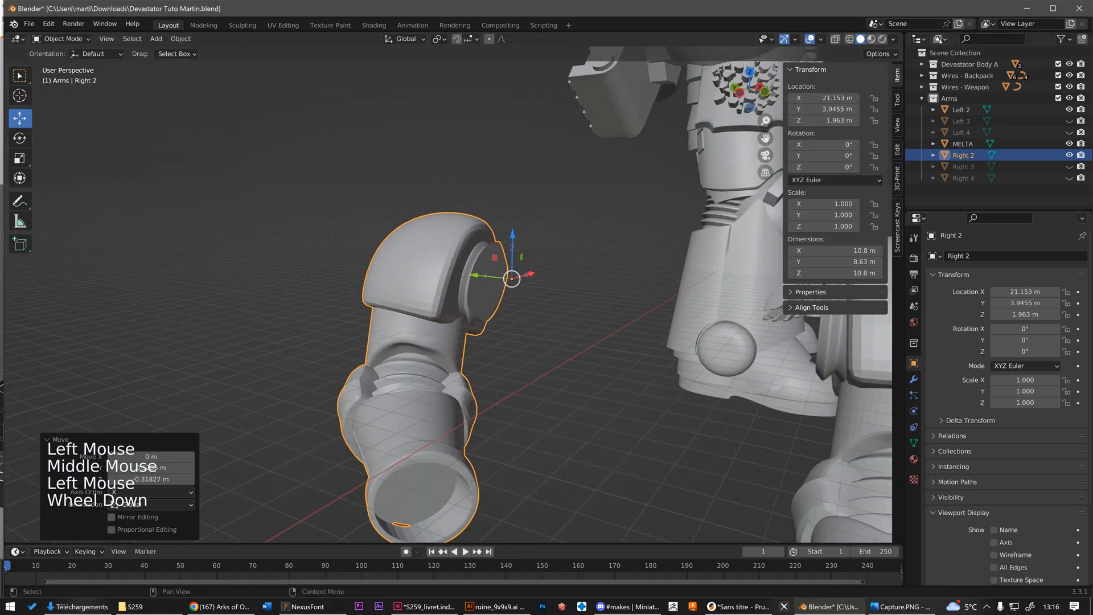
left_click(880, 53)
mouse_move(515, 276)
middle_mouse_down()
mouse_move(501, 282)
mouse_move(507, 289)
middle_mouse_up()
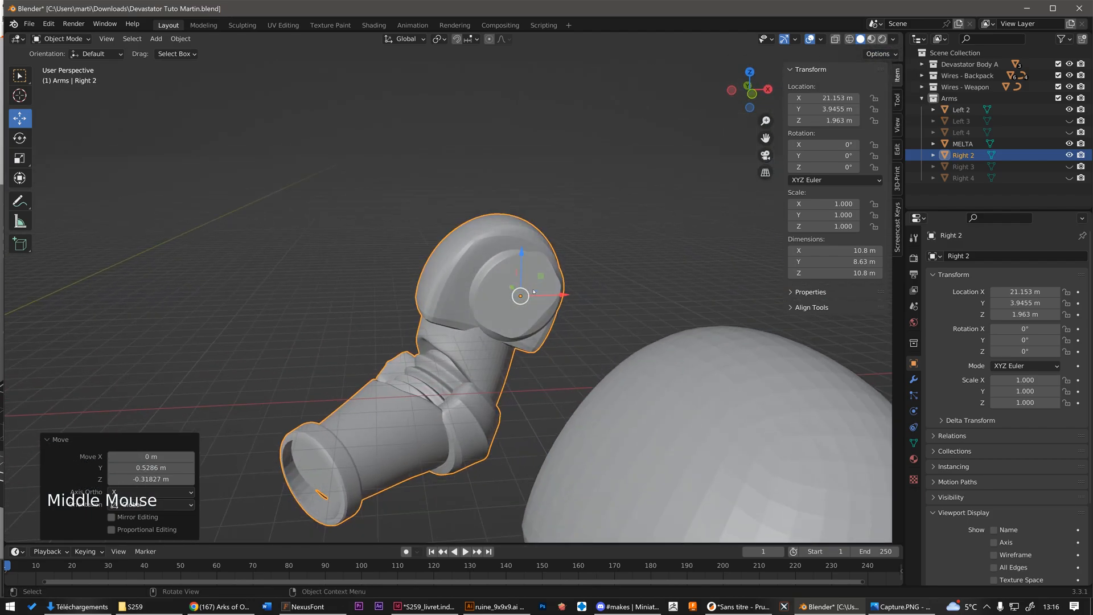
Step: Isolate the right arm in local front orthographic view and place the 3D cursor at the centre of its shoulder disc
key("slash")
left_click(765, 172)
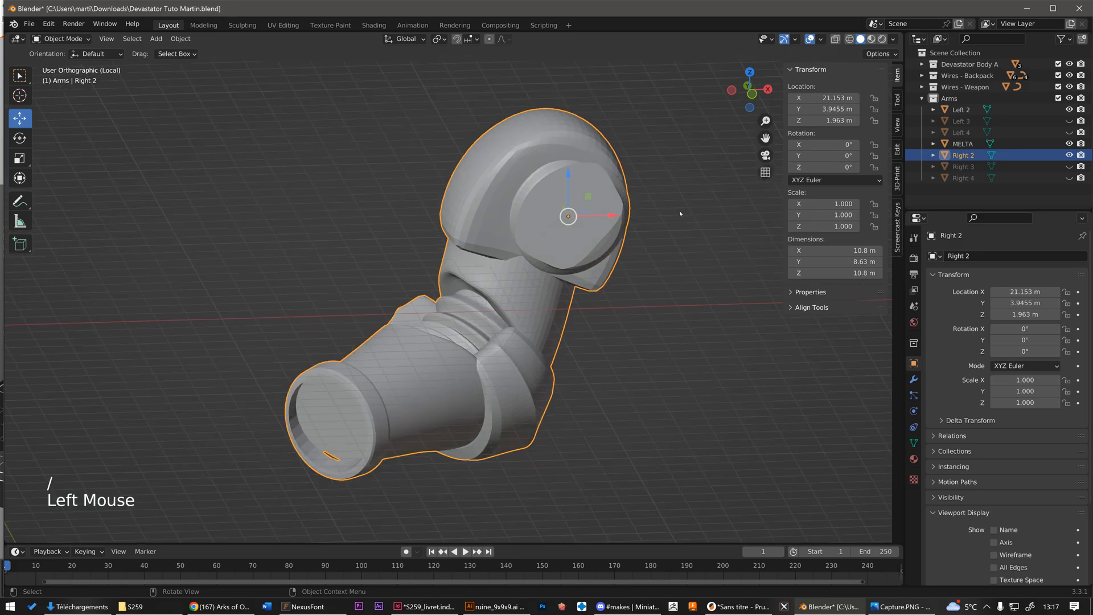
middle_click_drag(686, 153, 556, 161)
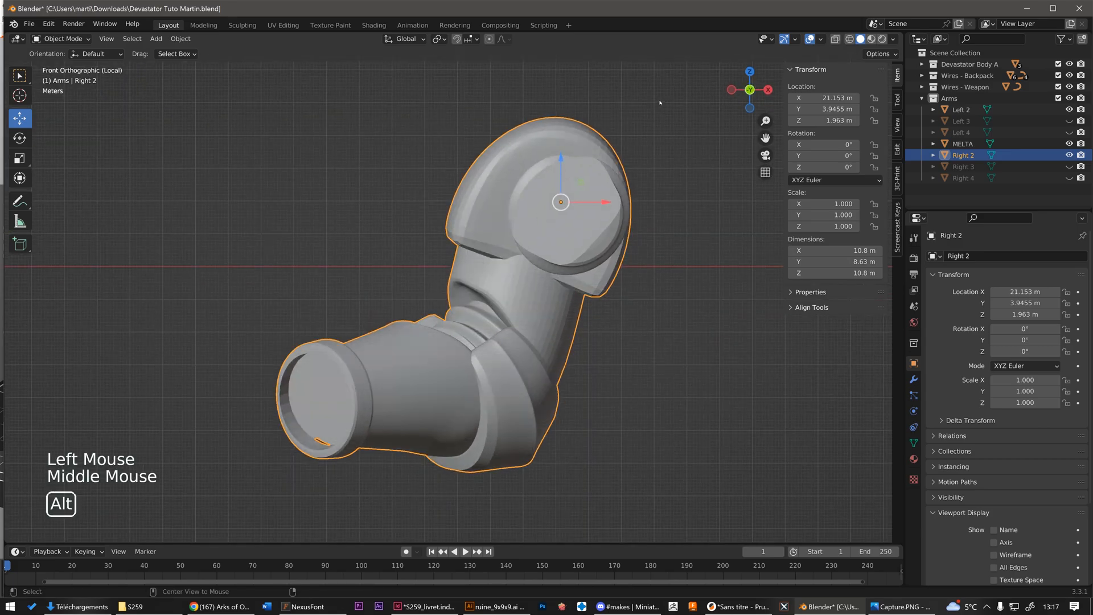
scroll(557, 159, "up", 2)
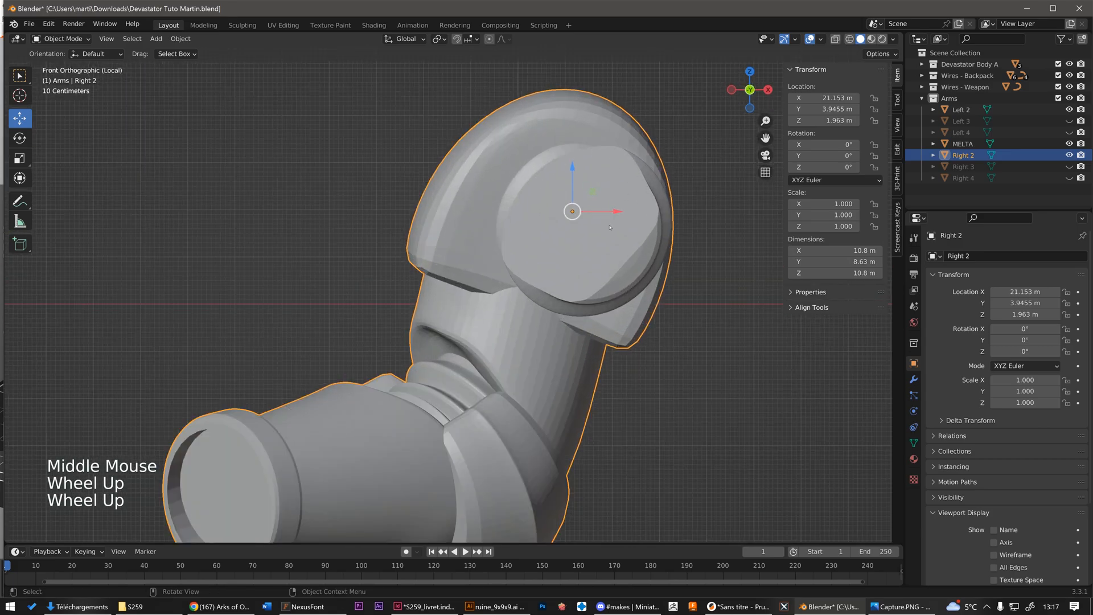
mouse_move(579, 237)
right_mouse_down("shift")
mouse_move(579, 221)
mouse_move(586, 227)
right_mouse_up("shift")
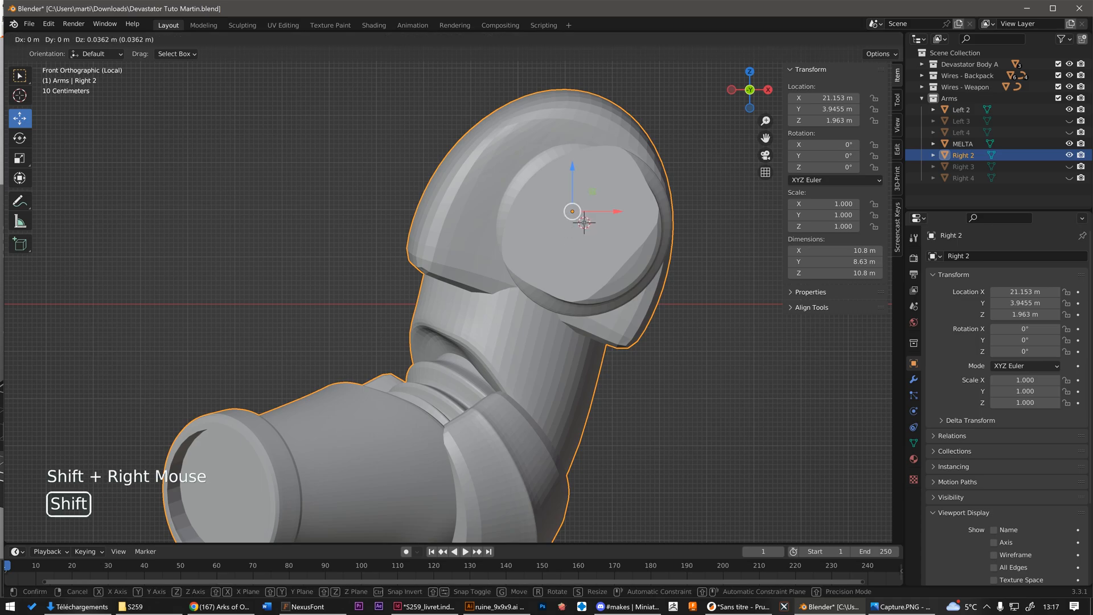
right_click_drag(584, 222, 613, 233, "shift")
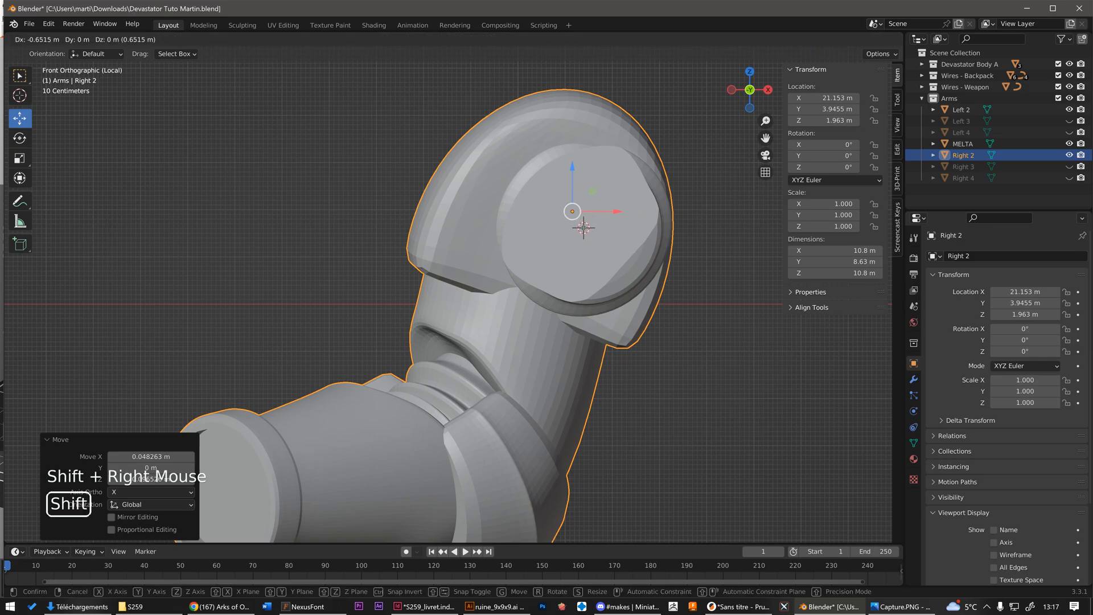
right_click_drag(584, 227, 583, 227, "shift")
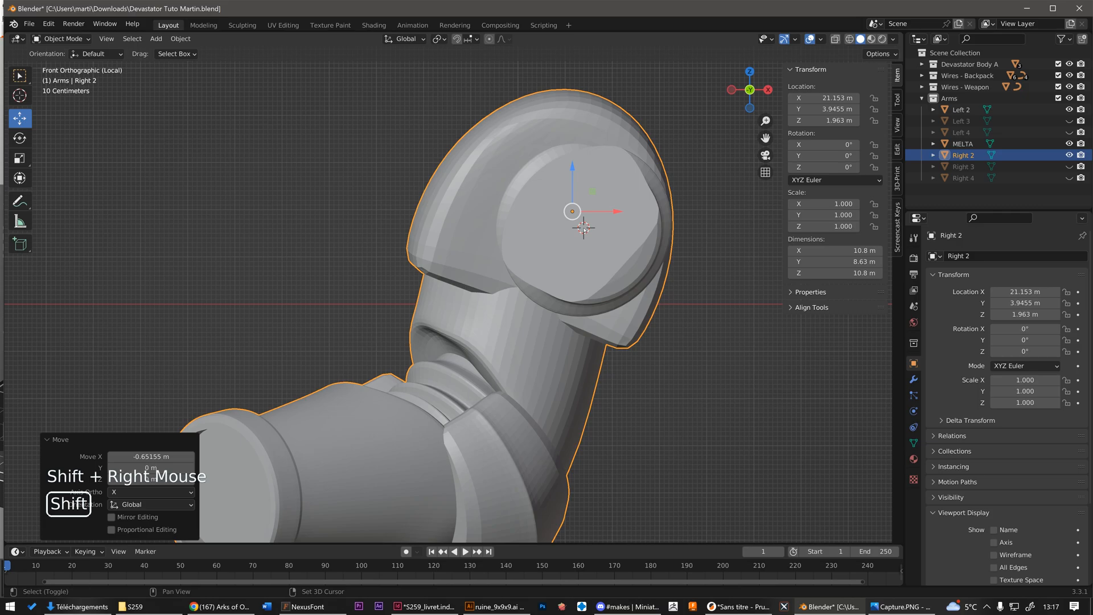
Step: Set the right arm's origin to the 3D cursor and leave local view
left_click(181, 38)
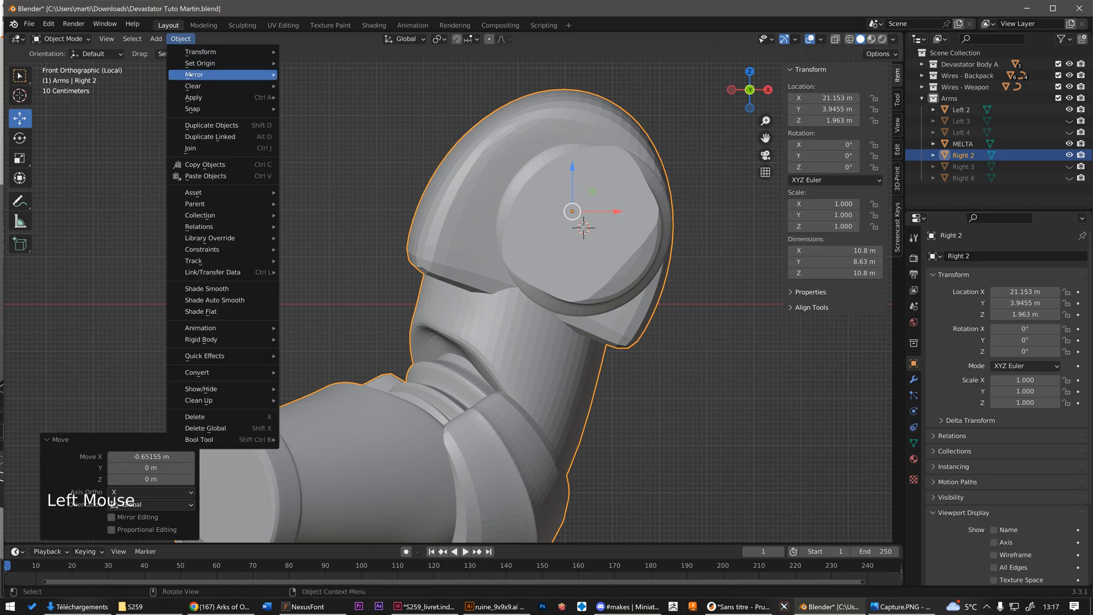
mouse_move(228, 63)
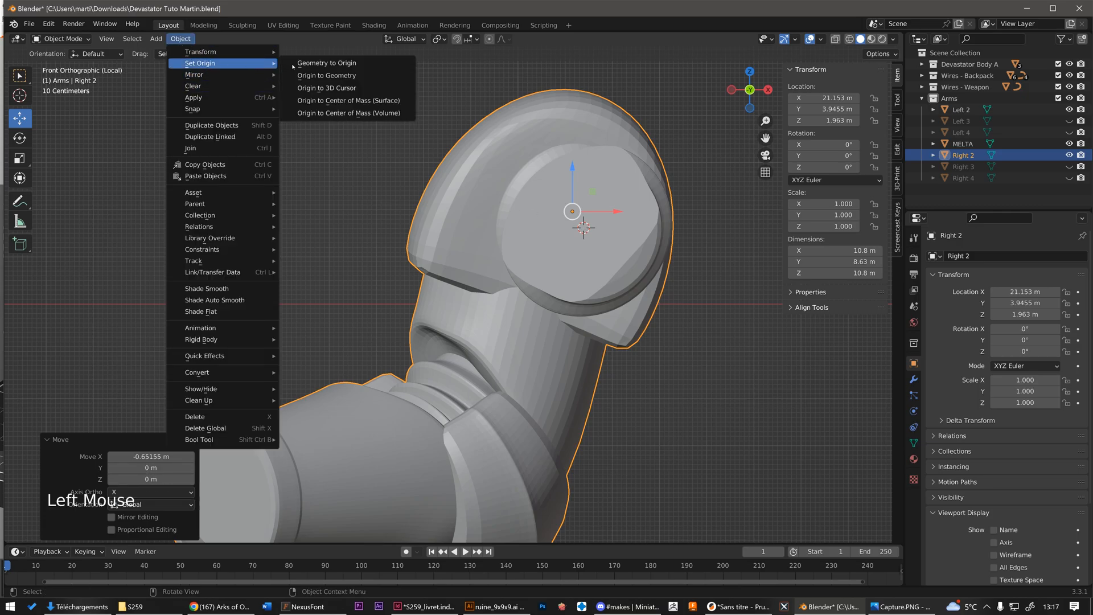
left_click(351, 88)
scroll(377, 117, "down", 3)
middle_click_drag(377, 116, 666, 231)
scroll(507, 179, "down", 1)
key("slash")
Step: Isolate the left arm in local back orthographic view and place the 3D cursor at the centre of its shoulder disc
scroll(521, 208, "down", 2)
scroll(525, 294, "down", 2)
left_click(584, 299)
left_click(584, 299)
key("slash")
left_click(764, 172)
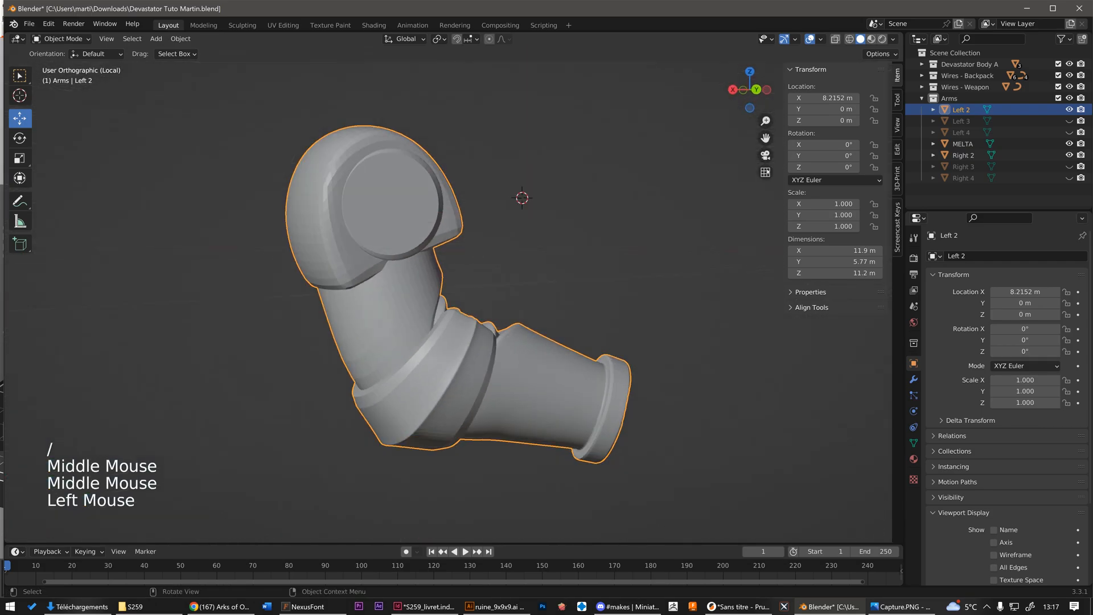
middle_click_drag(694, 188, 637, 195, "alt")
right_click_drag(354, 207, 357, 203, "shift")
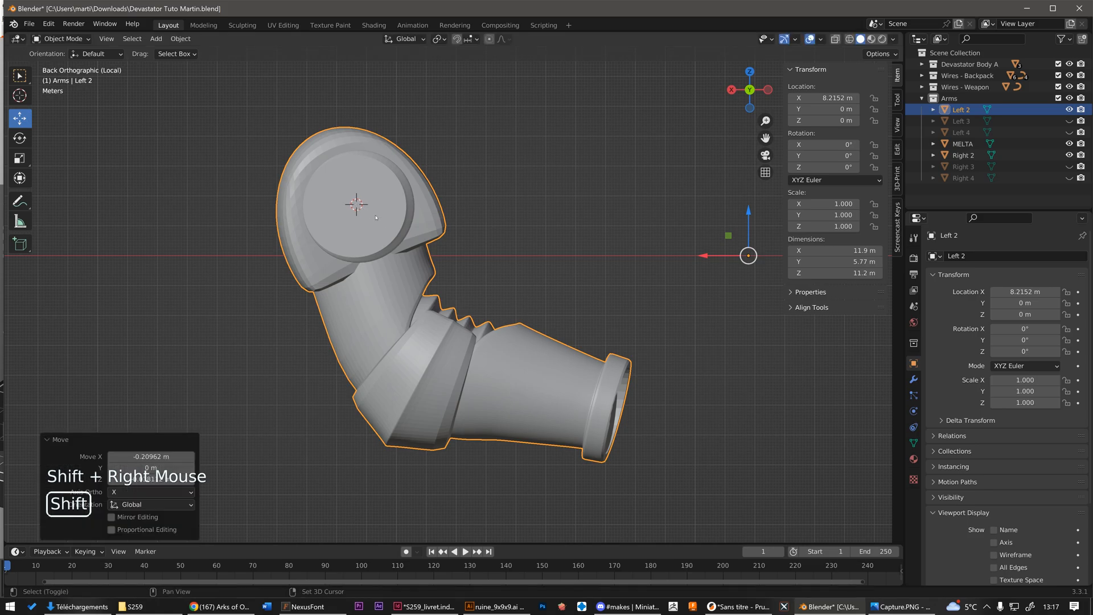
Step: Set the left arm's origin to the 3D cursor and leave local view
left_click(181, 38)
mouse_move(191, 63)
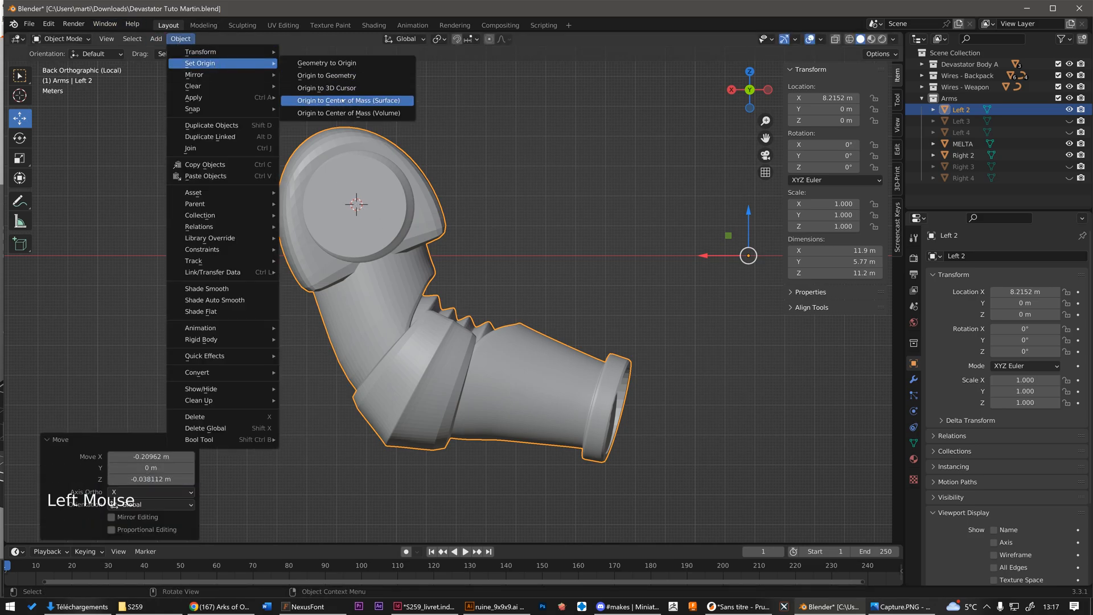
left_click(353, 88)
scroll(432, 171, "down", 3)
middle_click_drag(456, 170, 412, 278)
key("slash")
Step: Select both arms and rotate them together by -90° in the top view
scroll(462, 163, "down", 4)
scroll(544, 199, "up", 1)
left_click_drag(488, 135, 568, 275)
type("r90")
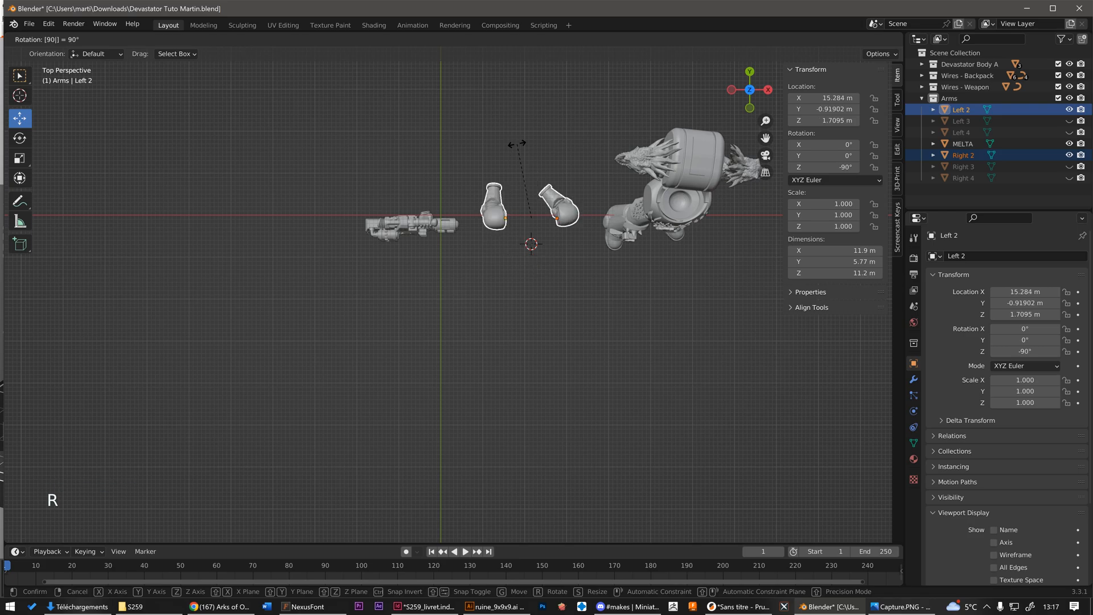
type("-")
key("Return")
Step: Try placing the right arm freehand against the torso's shoulder in orthographic view, and move it back away from the body
left_click(765, 172)
scroll(605, 201, "up", 3)
left_click(561, 308)
middle_click_drag(561, 308, 446, 258)
scroll(512, 268, "down", 2)
scroll(353, 339, "up", 2)
left_click(354, 340)
key("g")
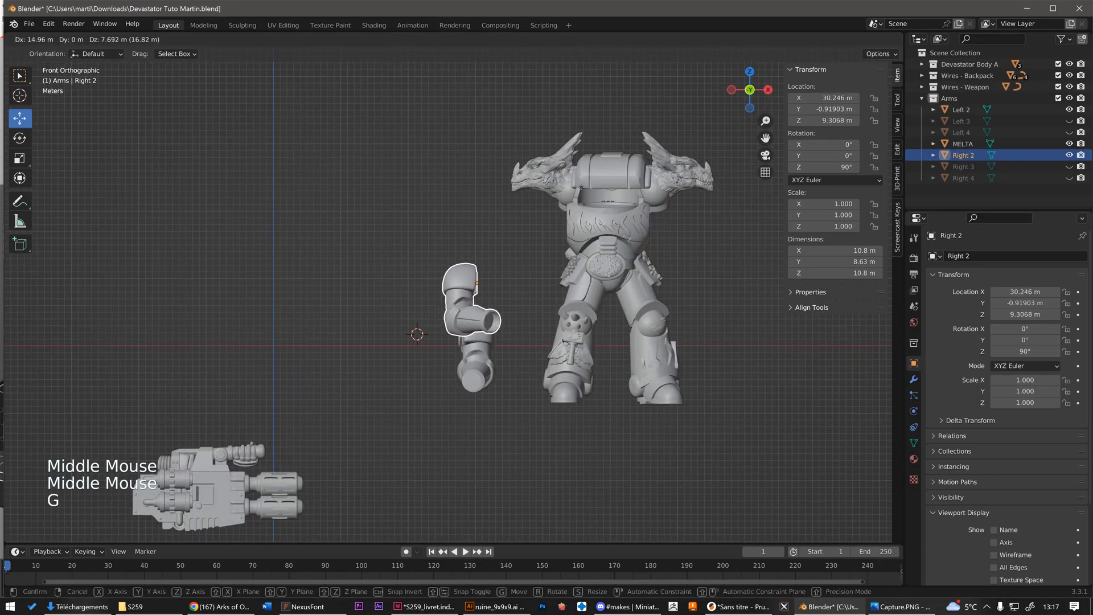
left_click(670, 131)
middle_click_drag(670, 132, 536, 205, "alt")
key("g")
left_click(649, 180)
key("g")
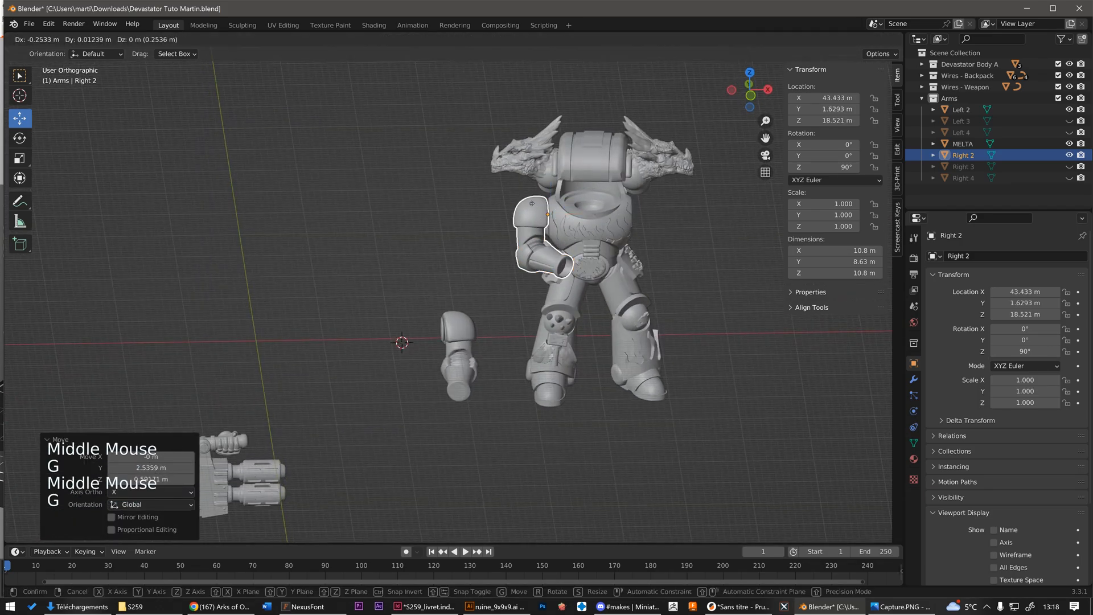
left_click(370, 199)
Step: Isolate the torso in local left orthographic view and place the 3D cursor at the centre of its right shoulder face
scroll(426, 223, "up", 2)
middle_click_drag(435, 214, 535, 215)
scroll(427, 182, "up", 1)
left_click(413, 137)
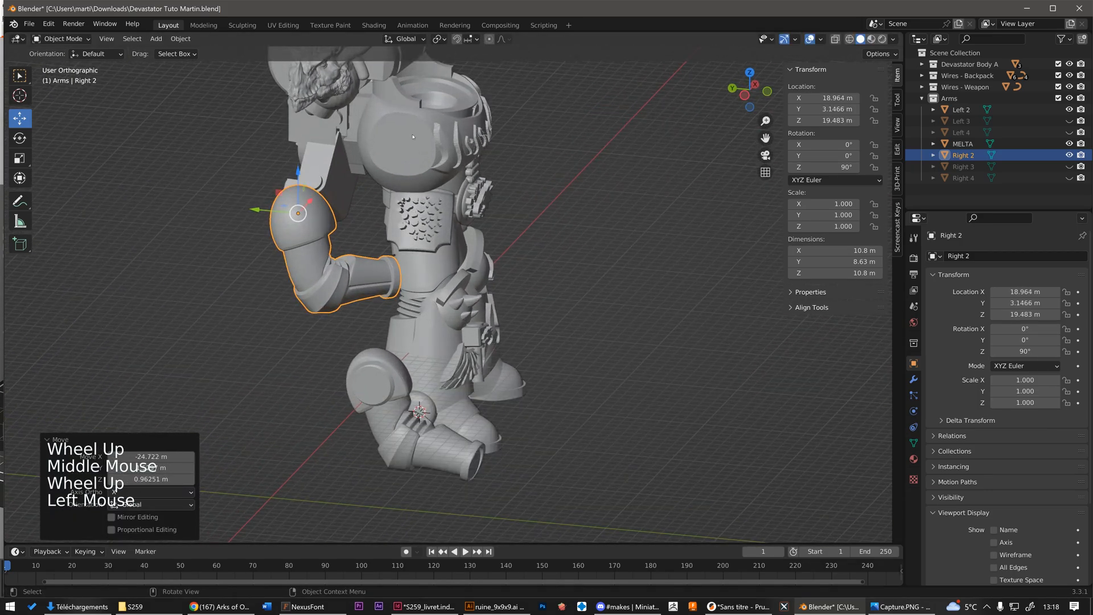
scroll(412, 142, "up", 2)
middle_click_drag(420, 135, 412, 132)
right_click_drag(412, 132, 409, 134, "shift")
key("KP_Divide")
middle_click_drag(444, 319, 488, 224, "alt")
scroll(489, 224, "up", 2)
right_click_drag(483, 231, 477, 237, "shift")
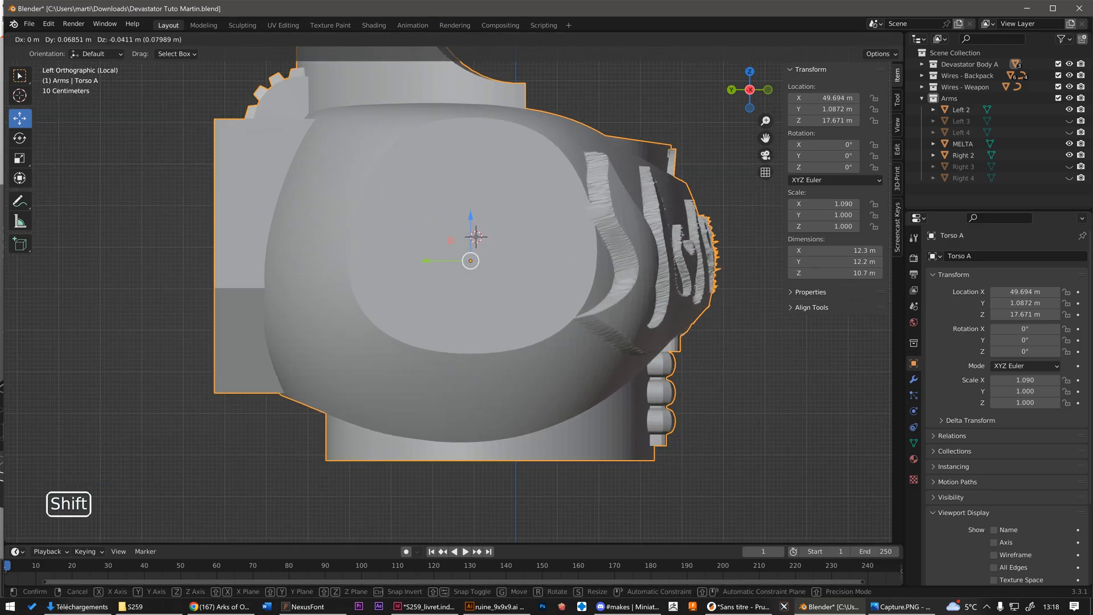
right_click_drag(477, 236, 478, 238, "shift")
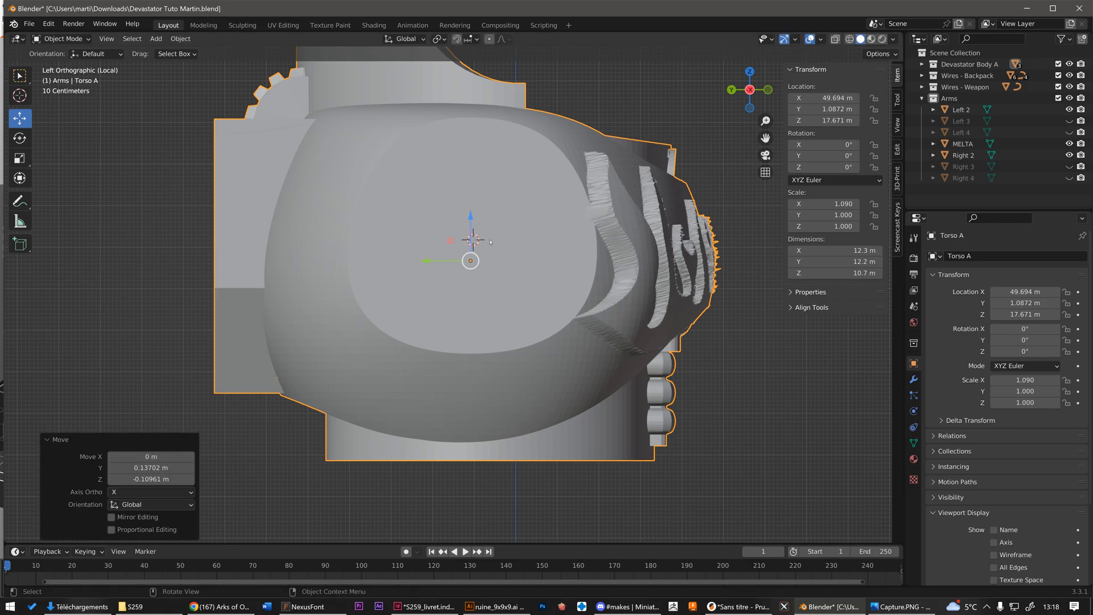
Step: Leave local view and snap the right arm to the 3D cursor on the torso's shoulder
scroll(490, 243, "down", 2)
scroll(382, 274, "down", 2)
middle_click_drag(490, 242, 280, 195)
key("slash")
scroll(382, 274, "down", 2)
left_click(142, 239)
left_click(180, 38)
mouse_move(216, 108)
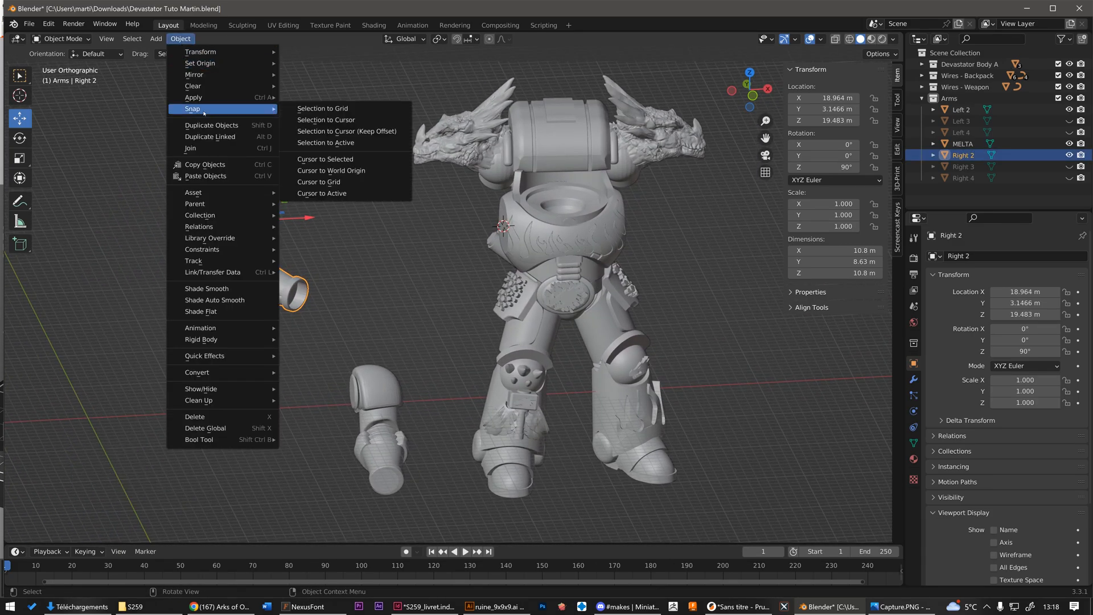
left_click(353, 121)
Step: Nudge the right arm about 0.076 m along both X and Z in front view, using X-ray display to check the joint
scroll(561, 226, "up", 3)
scroll(561, 226, "up", 1)
middle_click_drag(561, 226, 478, 227)
scroll(473, 229, "up", 2)
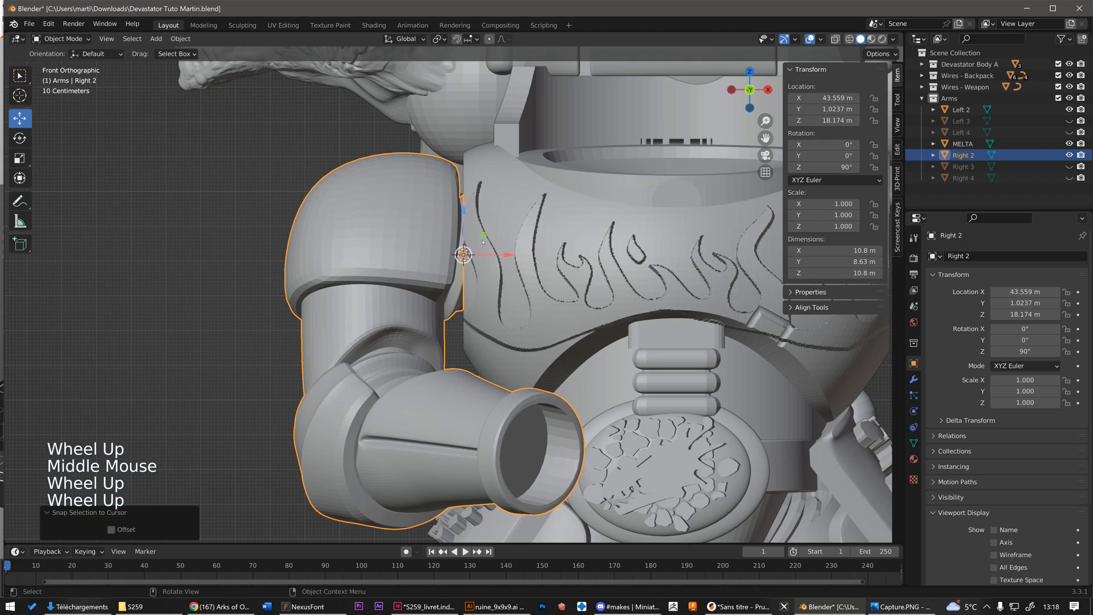
scroll(482, 241, "up", 2)
key("alt+z")
scroll(478, 245, "up", 1)
left_click_drag(478, 245, 480, 235)
scroll(480, 235, "down", 4)
Step: Turn off X-ray and move the right arm about 0.61 m along Y and -0.16 m along Z in left view
middle_click_drag(479, 235, 591, 225, "alt")
key("alt+z")
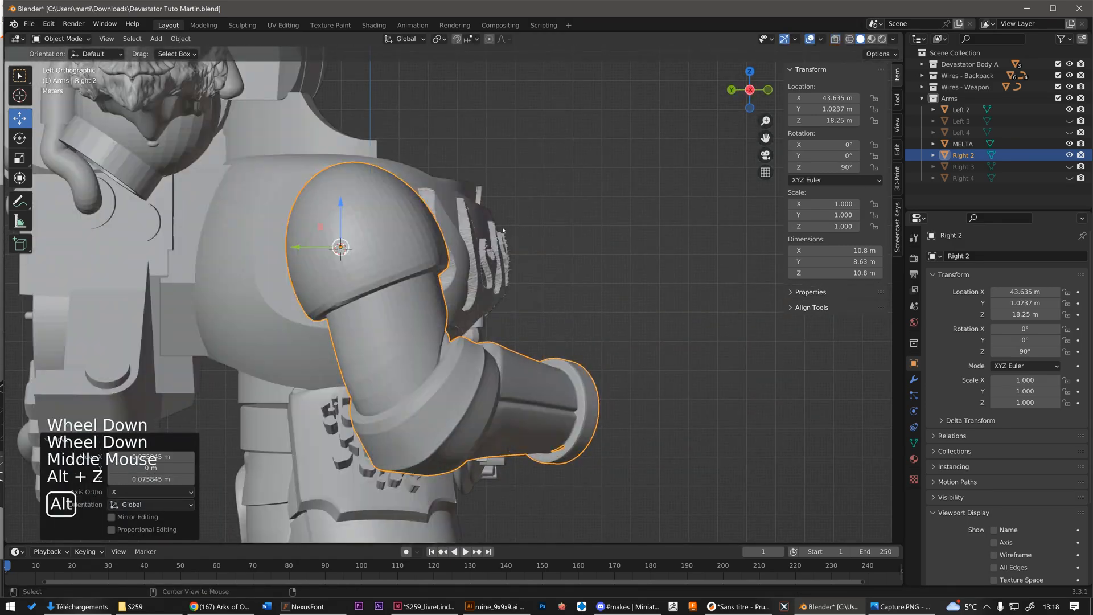
key("g")
left_click(398, 235)
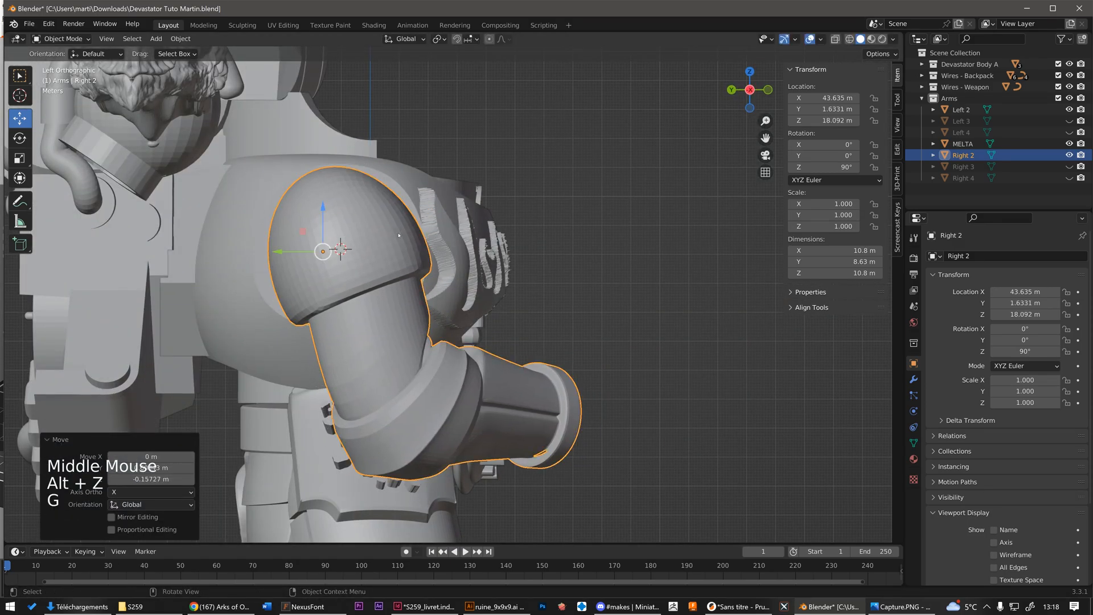
Step: Place the 3D cursor at the centre of the torso's left shoulder face
scroll(399, 234, "down", 2)
middle_click_drag(398, 234, 569, 250)
left_click(560, 251)
scroll(518, 251, "up", 3)
right_click_drag(515, 250, 511, 241, "shift")
Step: Select the left arm beside the model and snap it to the 3D cursor on the torso's left shoulder
scroll(512, 244, "down", 3)
middle_click_drag(513, 245, 370, 342)
left_click(344, 358)
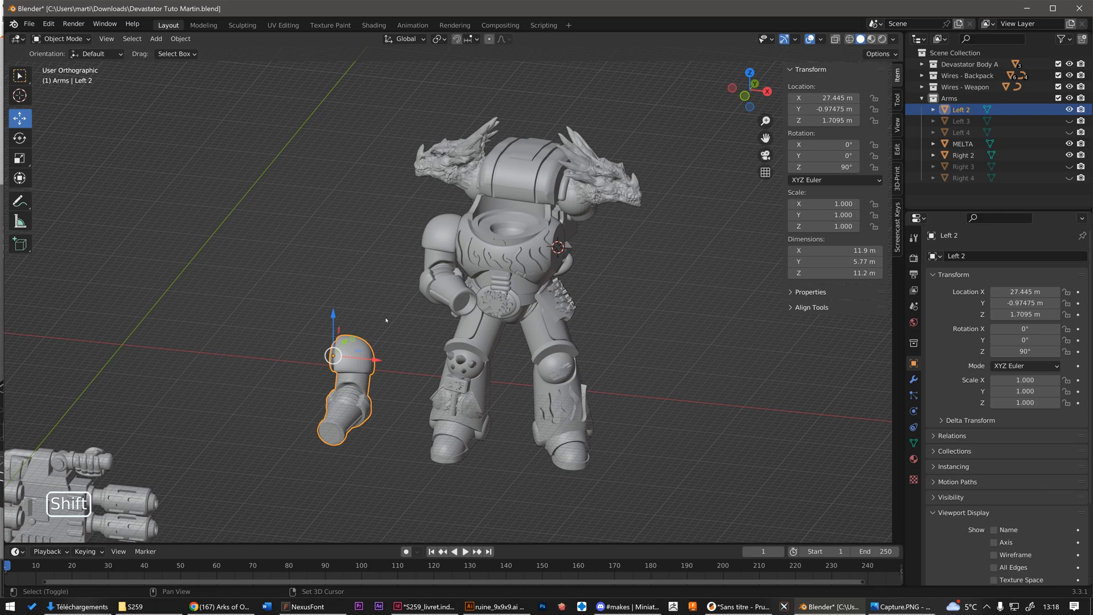
key("shift+s")
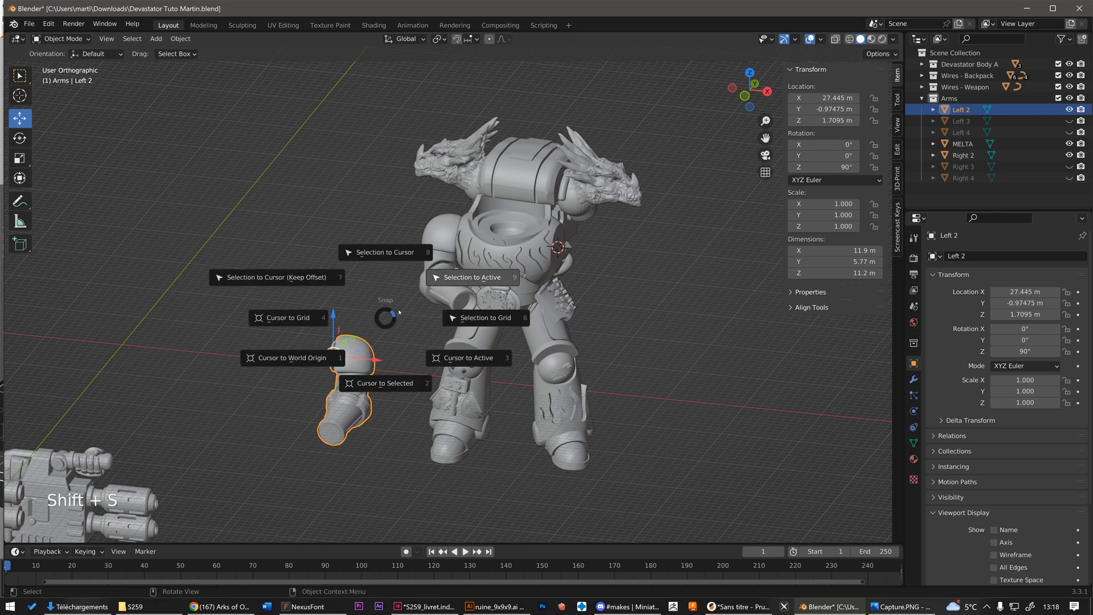
left_click(401, 252)
Step: Adjust the left arm on its shoulder joint to about X 55.68 m, Y 0.93 m, Z 18.23 m
middle_click_drag(401, 253, 592, 283, "alt")
scroll(561, 257, "up", 4)
key("g")
left_click(555, 258)
key("g")
left_click(493, 237)
scroll(527, 248, "down", 3)
scroll(563, 283, "down", 2)
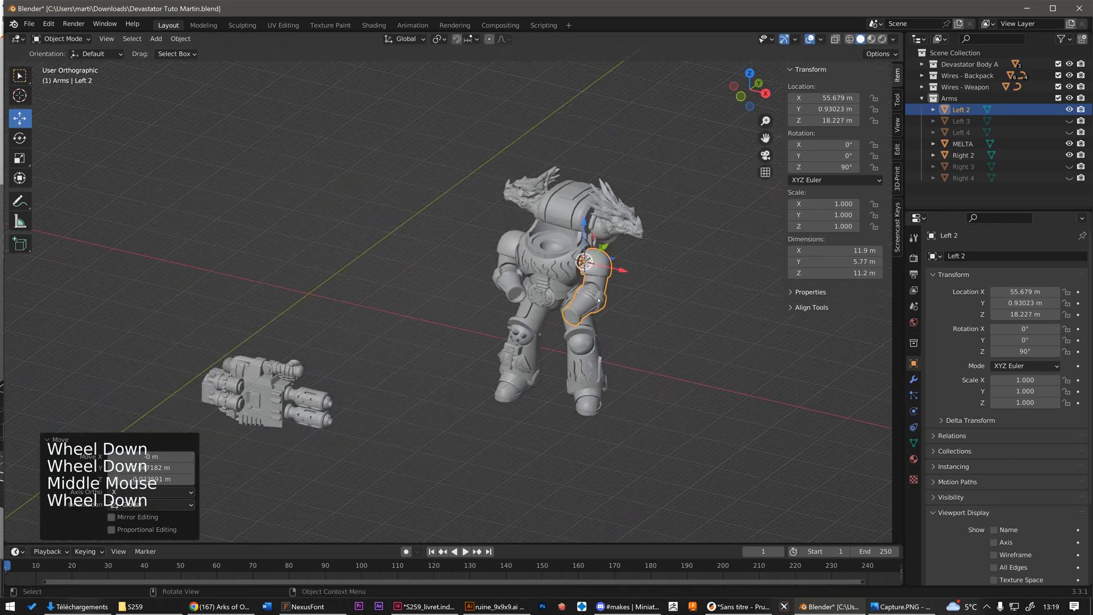
Step: Select the MELTA weapon and examine its two gripping hands and round wrist ends from both sides
left_click(364, 307)
scroll(310, 352, "up", 3)
left_click(399, 341)
scroll(399, 341, "down", 1)
middle_click_drag(399, 341, 466, 286)
scroll(450, 342, "up", 2)
scroll(467, 287, "up", 2)
scroll(466, 286, "down", 4)
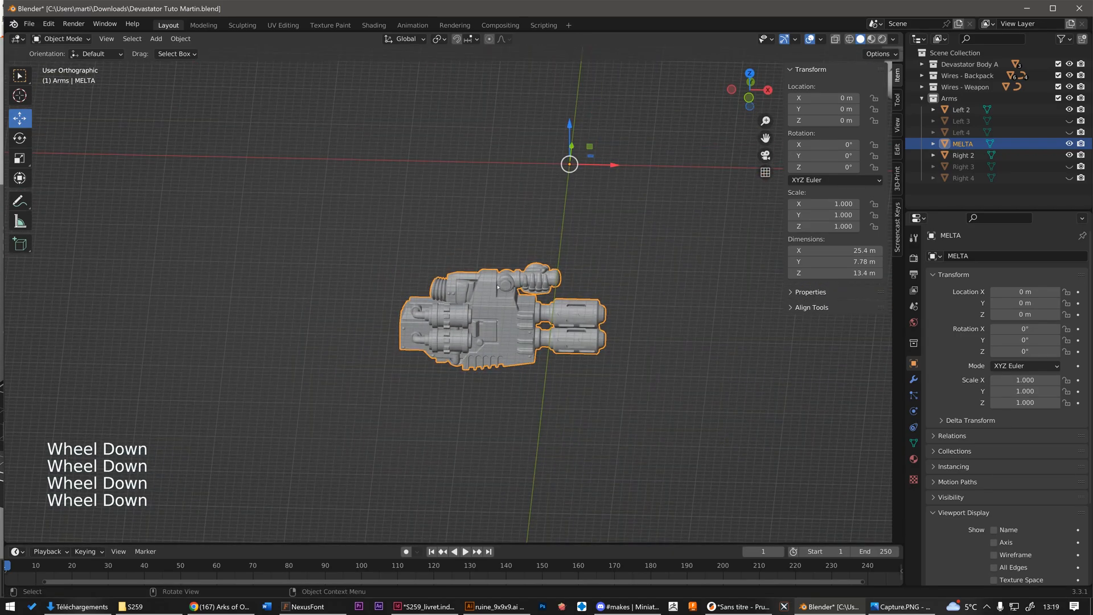
scroll(450, 283, "up", 3)
middle_click_drag(653, 251, 612, 248)
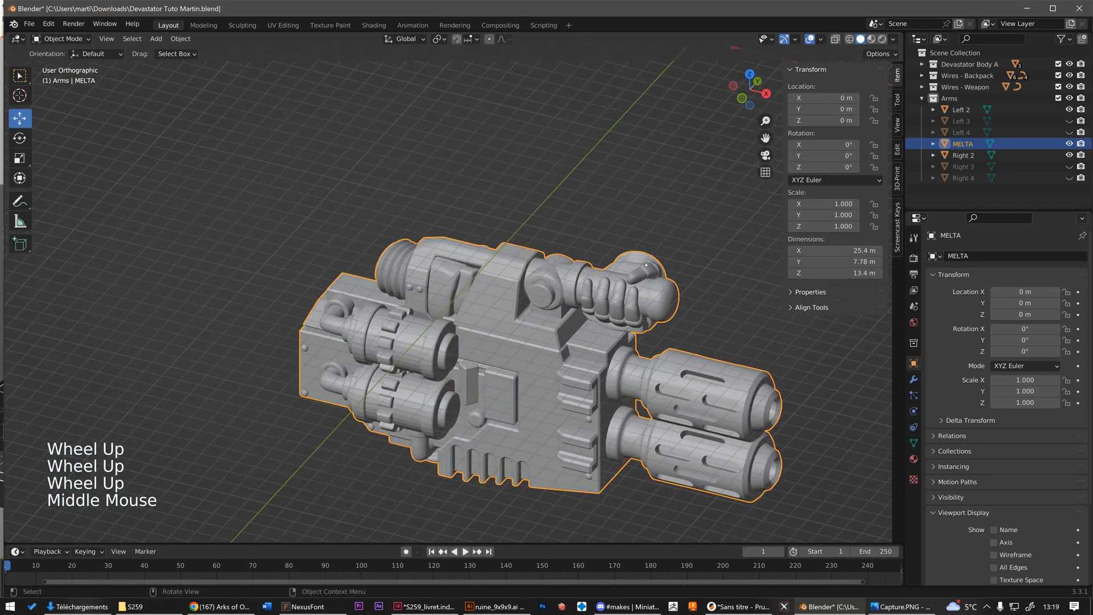
middle_click_drag(362, 270, 452, 322)
middle_click_drag(363, 309, 623, 249)
scroll(627, 341, "up", 2)
middle_click_drag(707, 279, 666, 326)
scroll(666, 326, "up", 2)
scroll(665, 331, "up", 2)
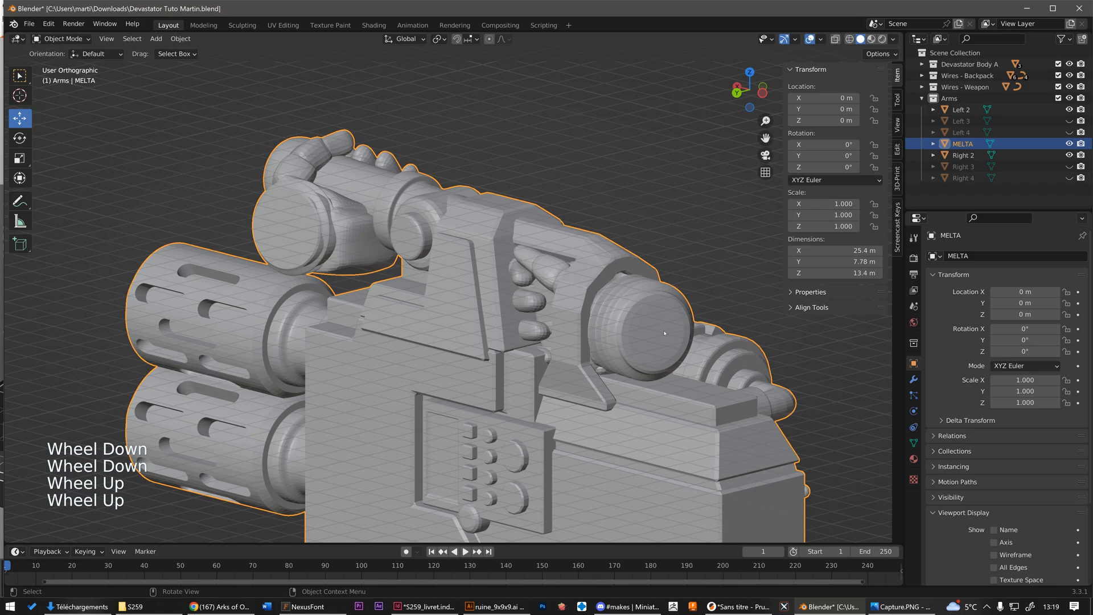
scroll(656, 325, "down", 2)
scroll(651, 323, "up", 3)
scroll(644, 320, "down", 1)
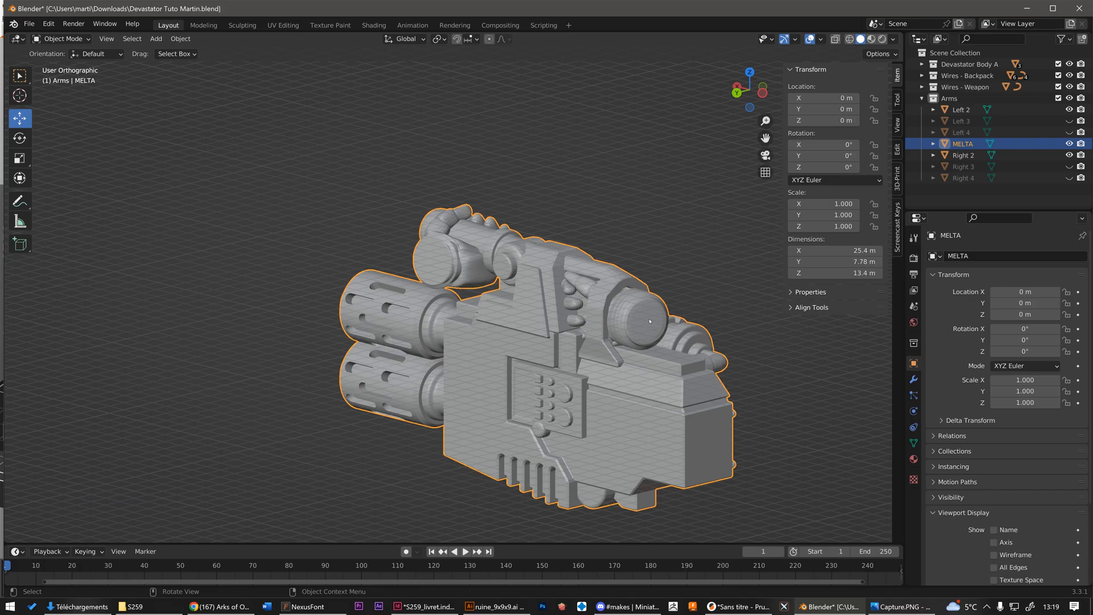
Step: Place the 3D cursor on the centre vertex of the MELTA weapon's rear wrist end in Edit Mode
key("Tab")
scroll(649, 321, "up", 5)
left_click(621, 316)
mouse_move(646, 349)
middle_mouse_down()
mouse_move(675, 283)
mouse_move(624, 307)
mouse_move(627, 351)
middle_mouse_up()
scroll(661, 319, "down", 2)
middle_click_drag(556, 293, 559, 310)
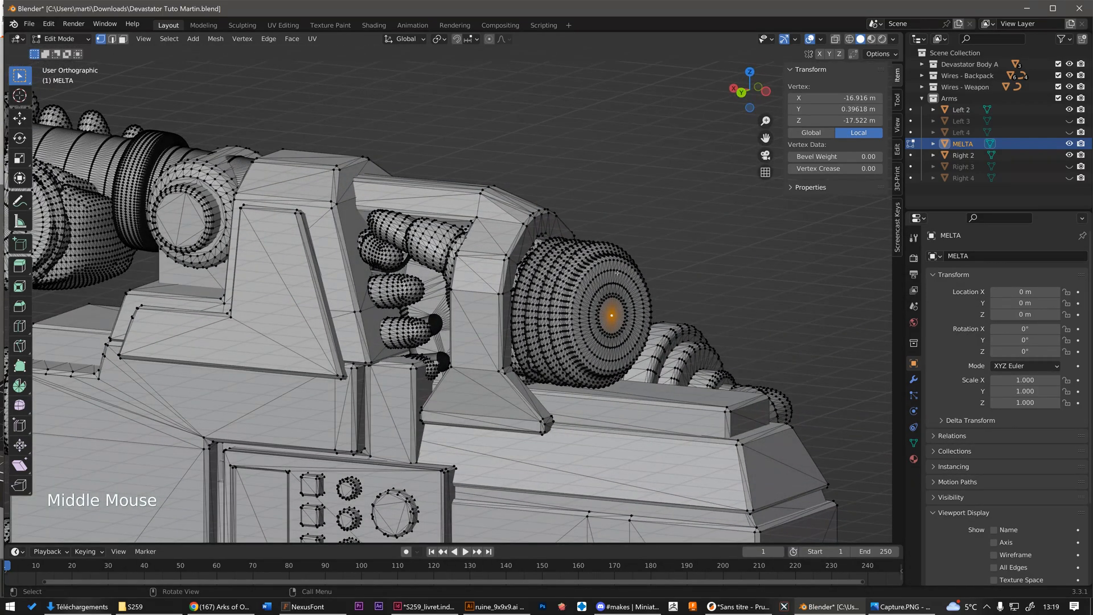
scroll(619, 272, "up", 2)
middle_click_drag(618, 272, 614, 305)
key("shift+s")
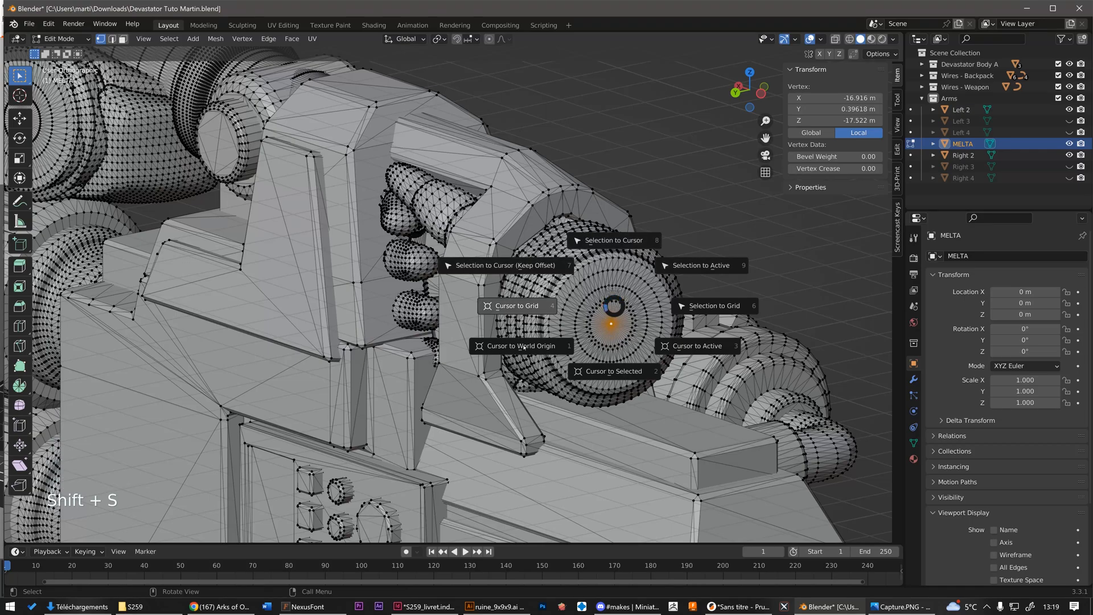
left_click(620, 372)
scroll(623, 347, "down", 2)
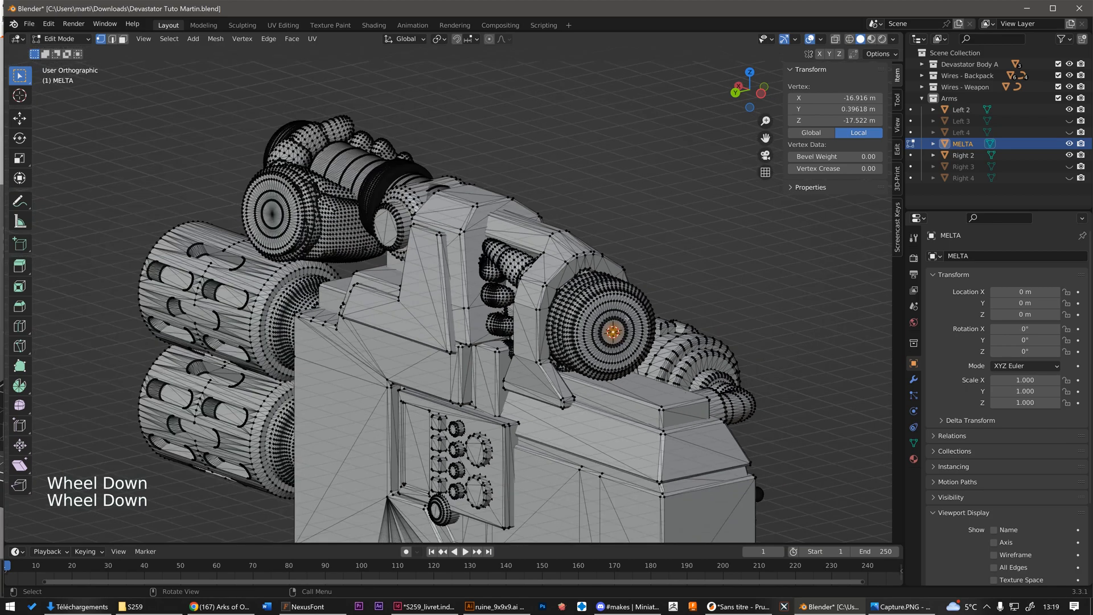
Step: Return to Object Mode and set the MELTA weapon's origin to the 3D cursor
key("Tab")
scroll(629, 328, "down", 1)
middle_click_drag(630, 325, 509, 323)
scroll(508, 323, "up", 2)
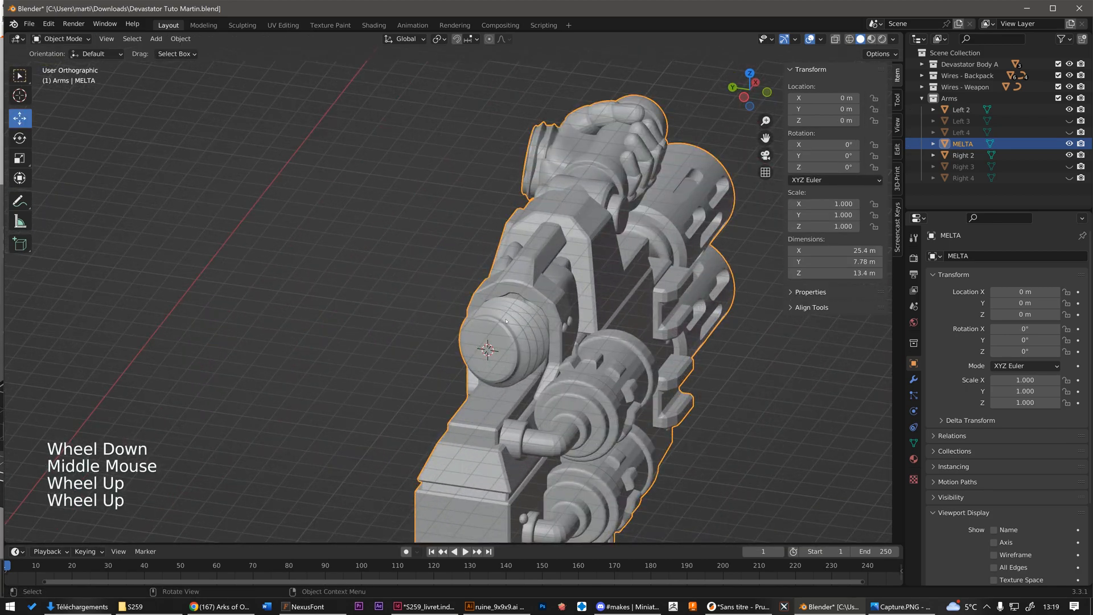
scroll(492, 371, "down", 4)
middle_click_drag(548, 197, 451, 437, "shift")
scroll(450, 437, "down", 2)
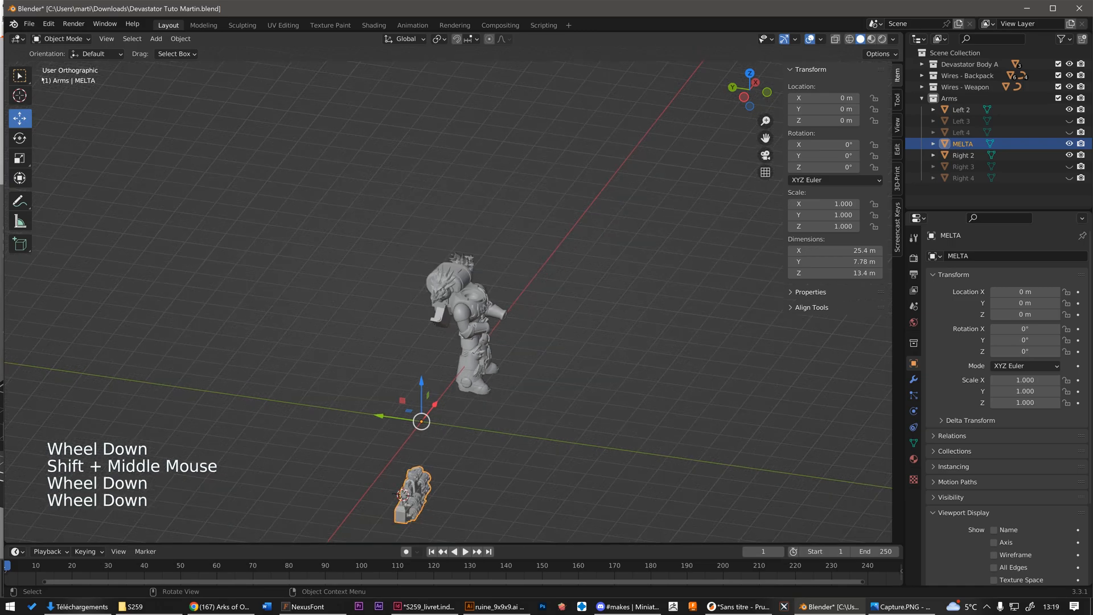
left_click(181, 39)
mouse_move(213, 63)
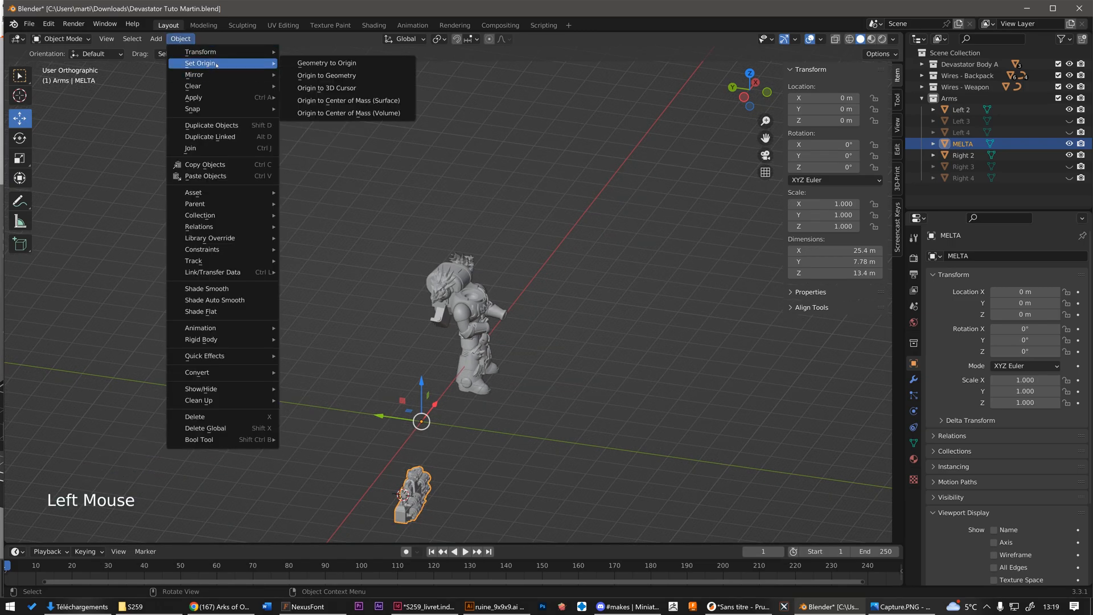
left_click(327, 88)
Step: Place the 3D cursor on the centre vertex inside the right arm's open forearm end in Edit Mode
scroll(477, 518, "up", 3)
middle_click_drag(477, 518, 512, 318, "shift")
scroll(529, 398, "up", 2)
scroll(575, 336, "up", 2)
scroll(512, 319, "down", 4)
middle_click_drag(383, 252, 487, 467, "shift")
scroll(405, 281, "up", 7)
left_click(345, 244)
middle_click_drag(346, 244, 346, 332)
scroll(346, 332, "up", 2)
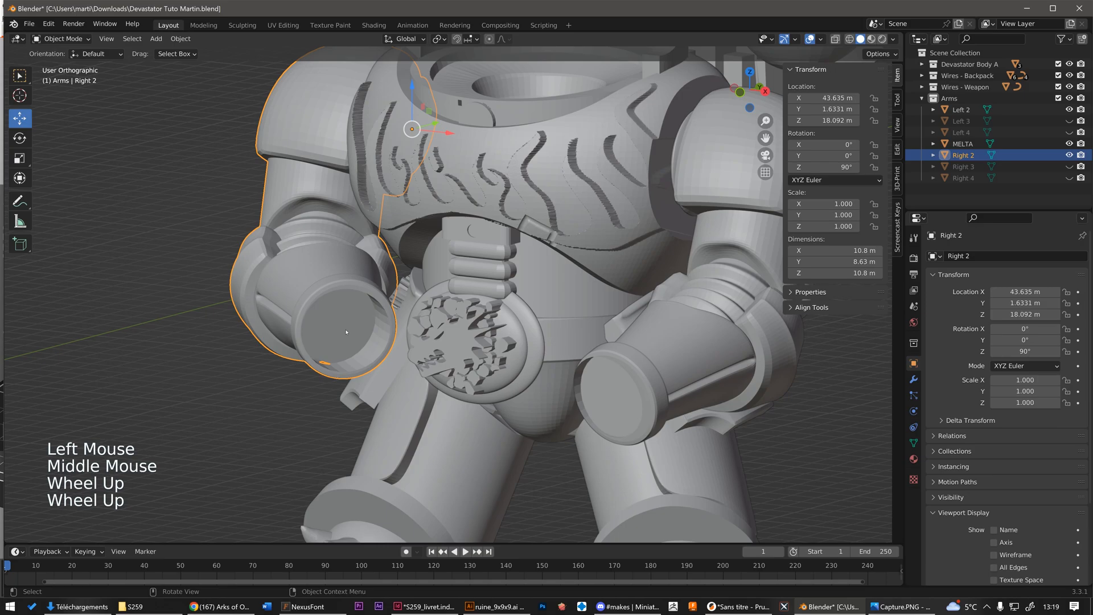
key("Tab")
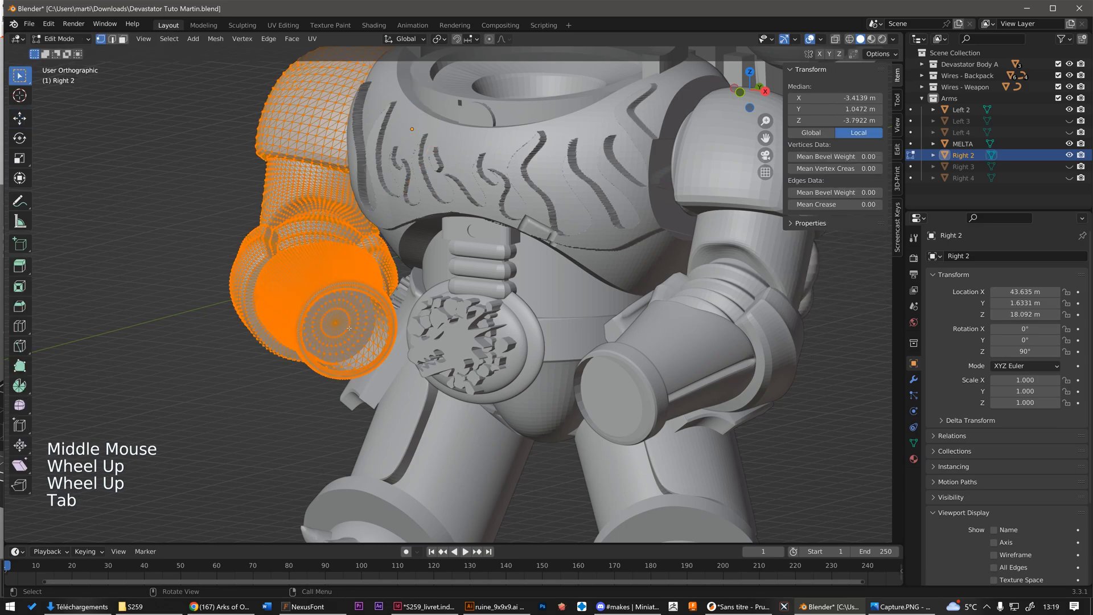
scroll(320, 319, "up", 2)
left_click(324, 314)
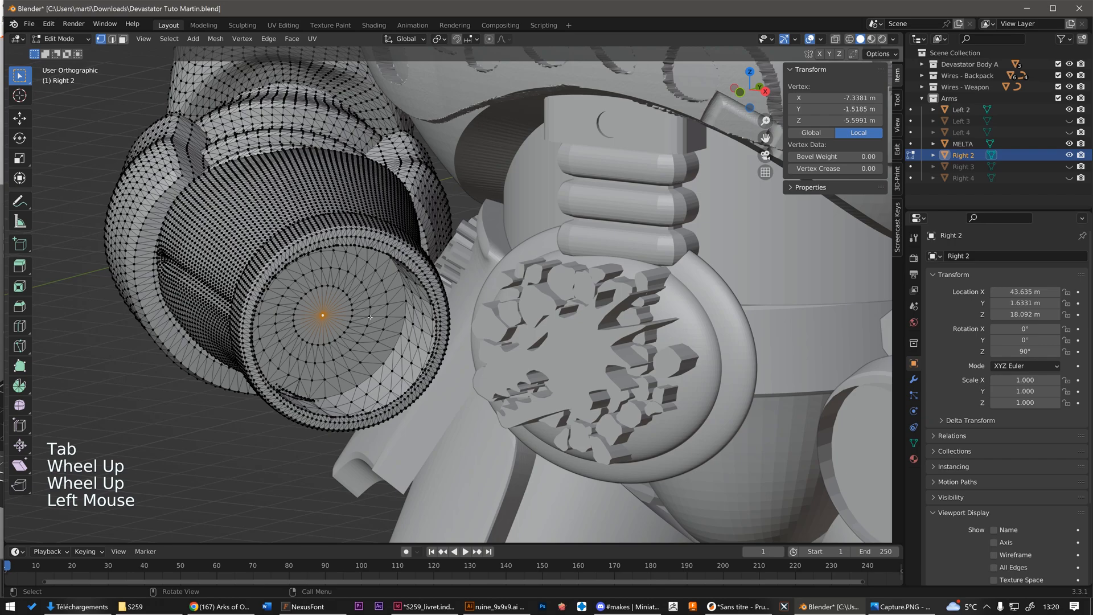
key("shift+s")
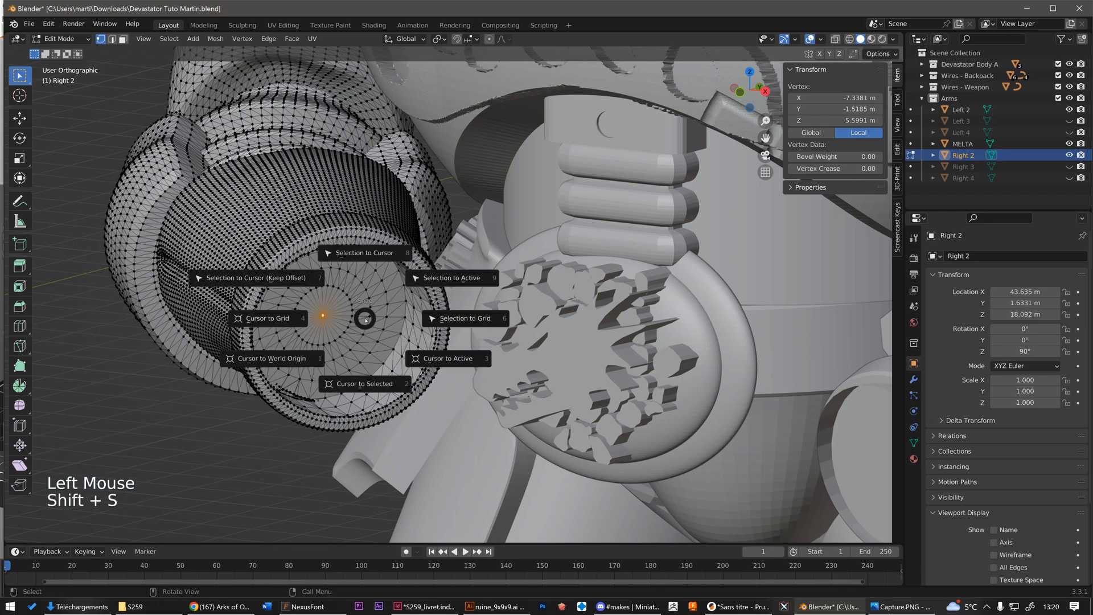
left_click(369, 383)
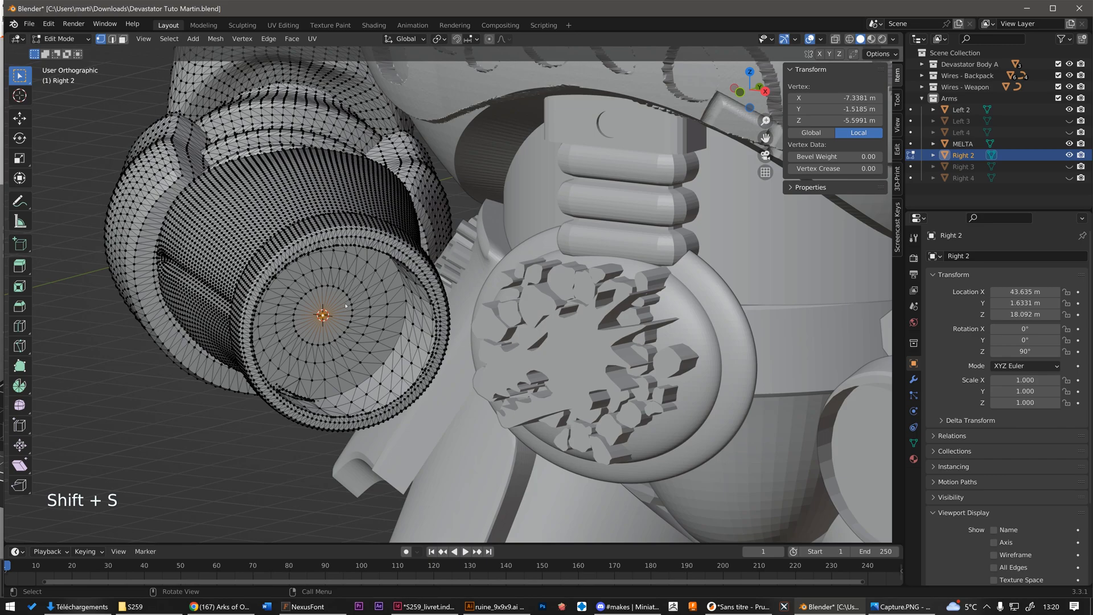
Step: Leave the arm's Edit Mode and inspect the MELTA weapon's rear wrist vertex in its mesh
key("Tab")
scroll(345, 306, "down", 1)
scroll(345, 305, "up", 1)
scroll(346, 306, "up", 1)
scroll(256, 353, "down", 7)
scroll(171, 404, "up", 1)
middle_click_drag(171, 404, 307, 307)
scroll(305, 227, "down", 2)
scroll(393, 372, "up", 3)
left_click(393, 373)
scroll(439, 406, "up", 2)
key("Tab")
scroll(439, 407, "up", 2)
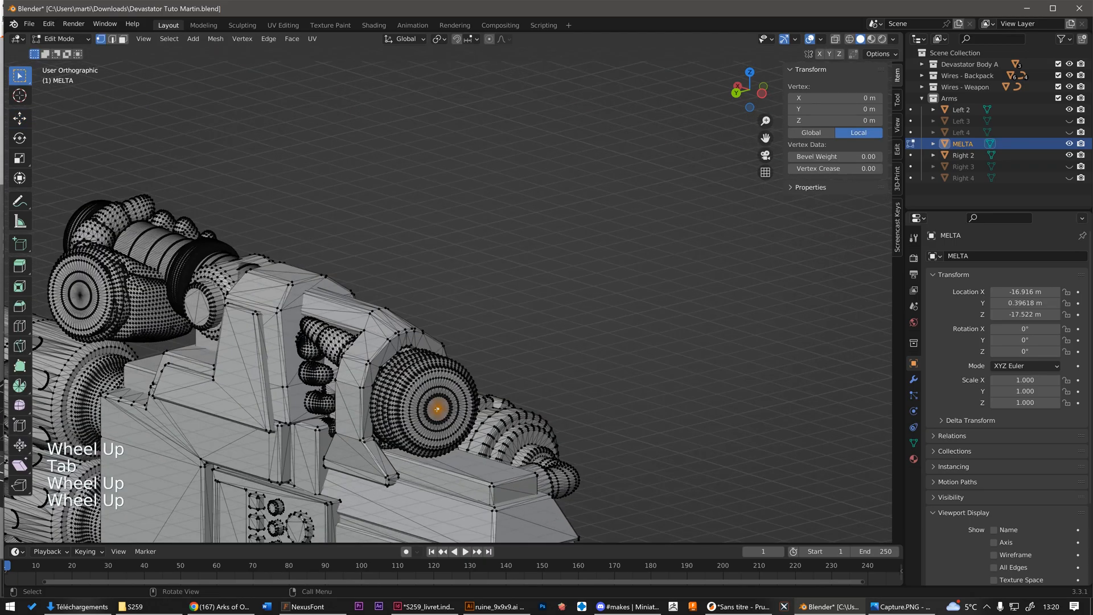
scroll(438, 408, "down", 3)
key("Tab")
Step: Inspect the right arm's forearm end and its centre vertex in Edit Mode, and return to Object Mode
middle_click_drag(437, 408, 284, 284)
scroll(322, 252, "up", 2)
scroll(322, 252, "up", 1)
scroll(285, 285, "up", 3)
key("Tab")
scroll(219, 388, "up", 3)
key("Tab")
left_click(230, 384)
key("Tab")
scroll(222, 392, "up", 2)
left_click(221, 397)
left_click_drag(234, 375, 242, 372)
scroll(251, 370, "down", 2)
key("Tab")
scroll(239, 372, "down", 7)
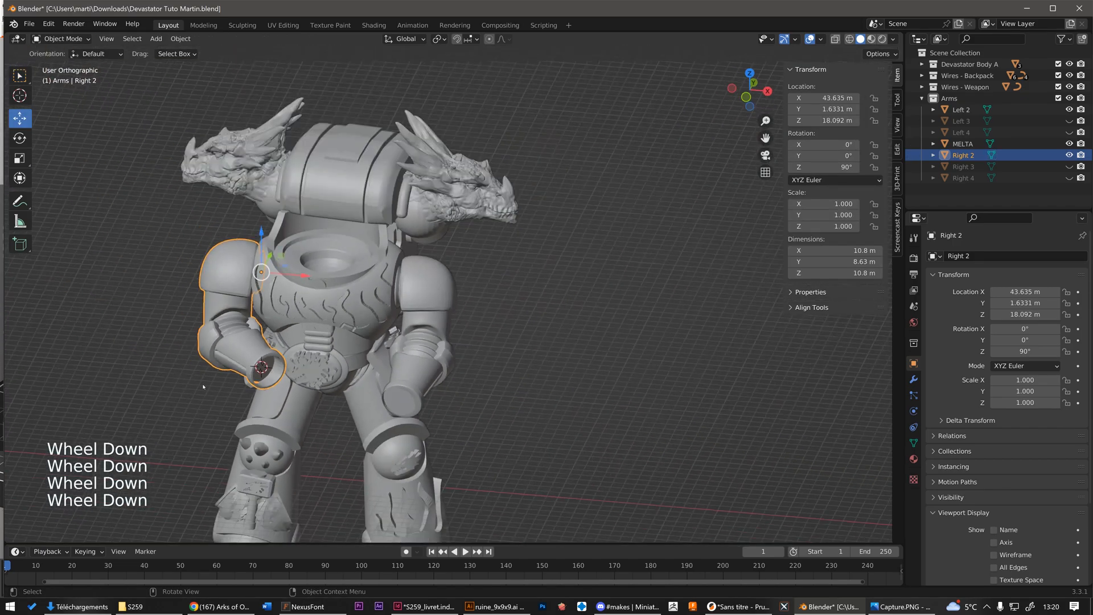
Step: Select the MELTA weapon and snap it to the 3D cursor at the right arm's forearm end
left_click(217, 380)
scroll(206, 364, "down", 4)
middle_click_drag(114, 412, 433, 293, "shift")
scroll(433, 293, "up", 1, "shift")
left_click(310, 398)
scroll(310, 398, "up", 2)
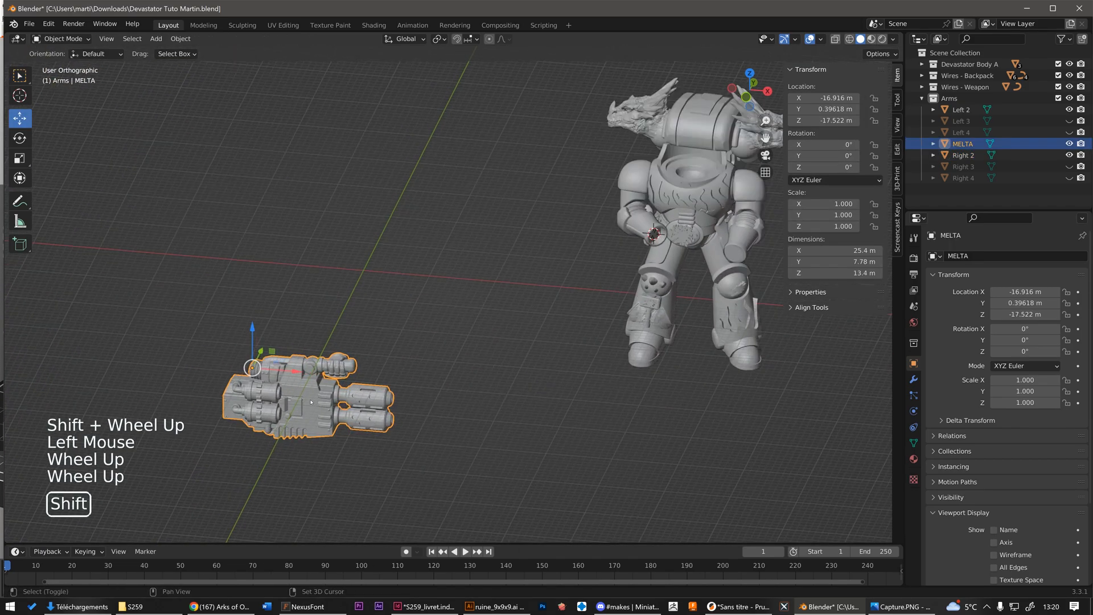
key("shift+s")
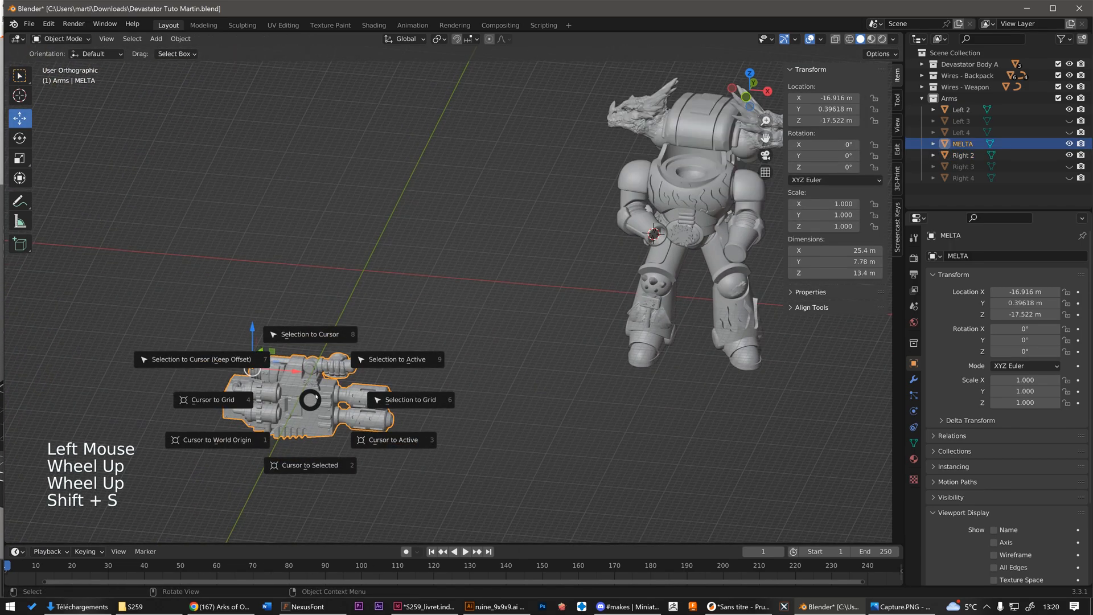
left_click(325, 335)
Step: Rotate the MELTA weapon in top and front views to about X -4.4°, Y 12.2°, Z -19.9°
scroll(325, 335, "up", 5)
middle_click_drag(541, 256, 443, 333, "shift")
scroll(386, 237, "up", 2)
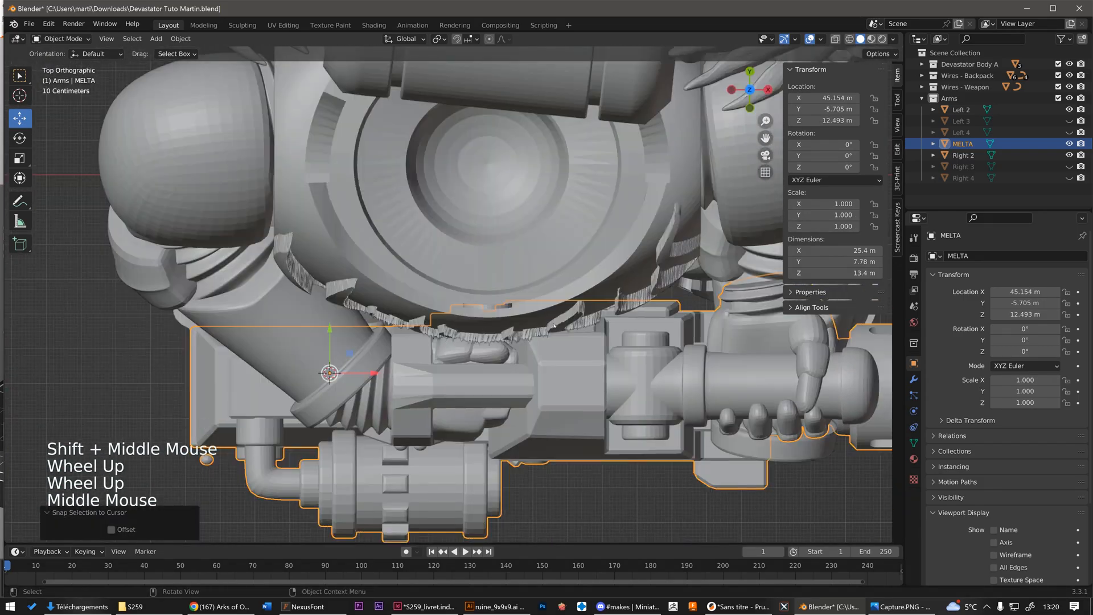
middle_click_drag(540, 326, 296, 289, "shift")
scroll(296, 289, "down", 2)
scroll(528, 257, "up", 2)
key("r")
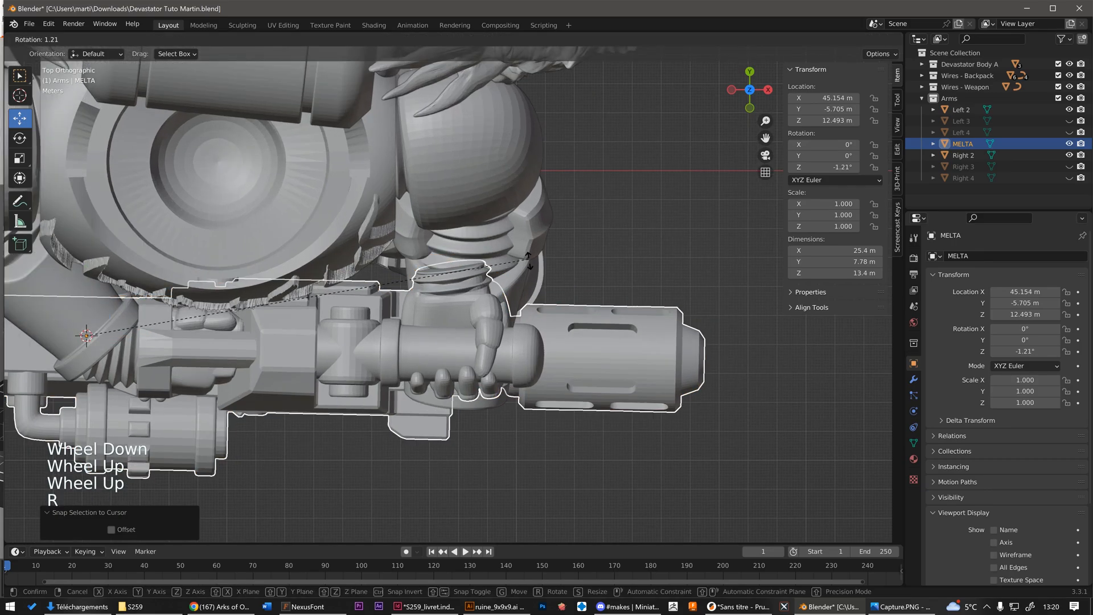
left_click(526, 398)
middle_click_drag(527, 398, 512, 238)
key("r")
left_click(511, 333)
scroll(511, 331, "down", 5)
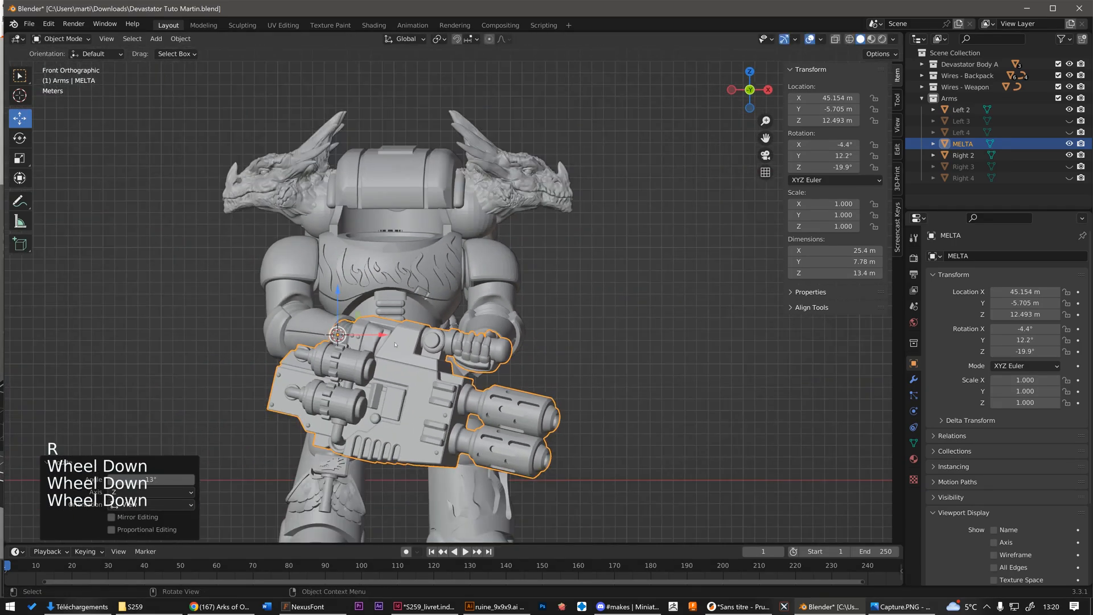
Step: Refine the MELTA weapon's rotation to about X -4.07°, Y 11.3°, Z -18.7° and deselect it
scroll(313, 334, "up", 2)
key("r")
right_click(510, 281)
middle_click_drag(509, 282, 512, 401)
key("r")
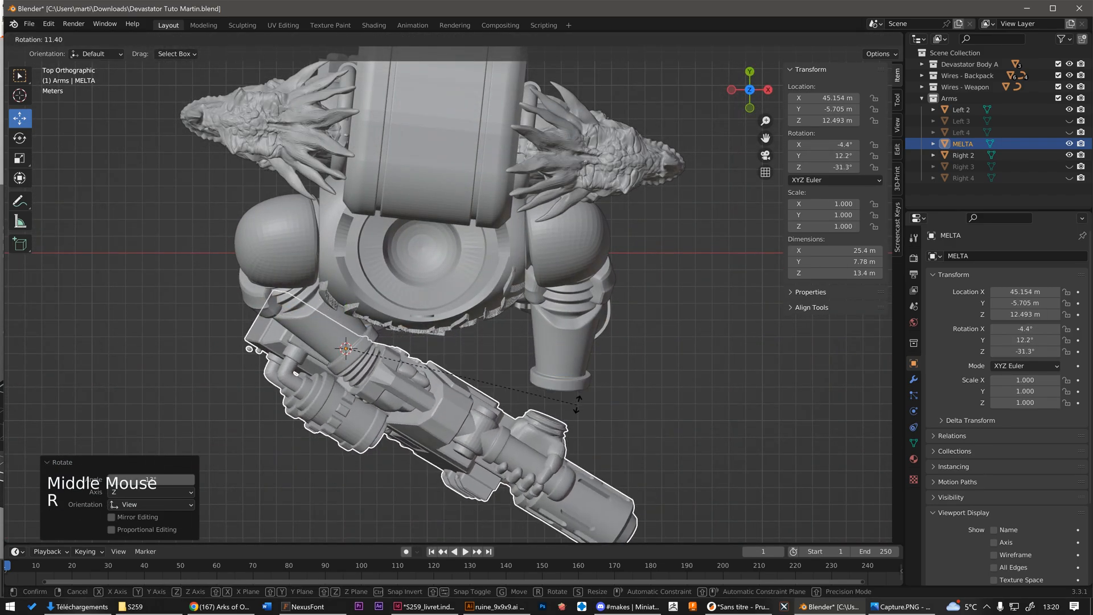
right_click(575, 403)
scroll(641, 370, "up", 3)
middle_click_drag(641, 371, 613, 227, "alt")
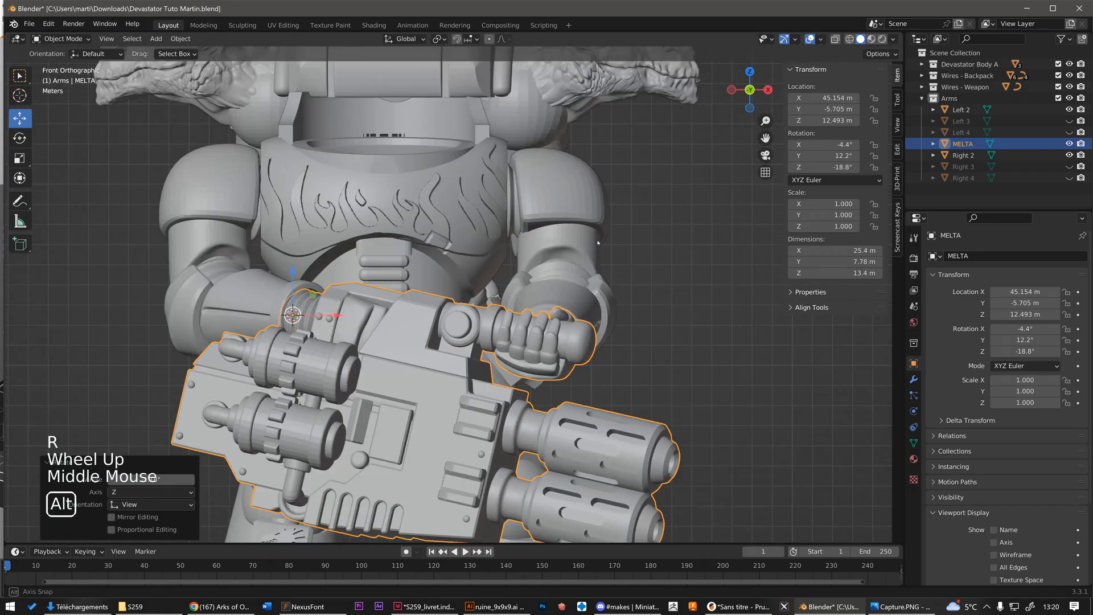
key("r")
left_click(613, 226)
scroll(654, 273, "down", 4)
left_click(669, 295)
middle_click_drag(660, 298, 589, 390)
scroll(649, 345, "down", 3)
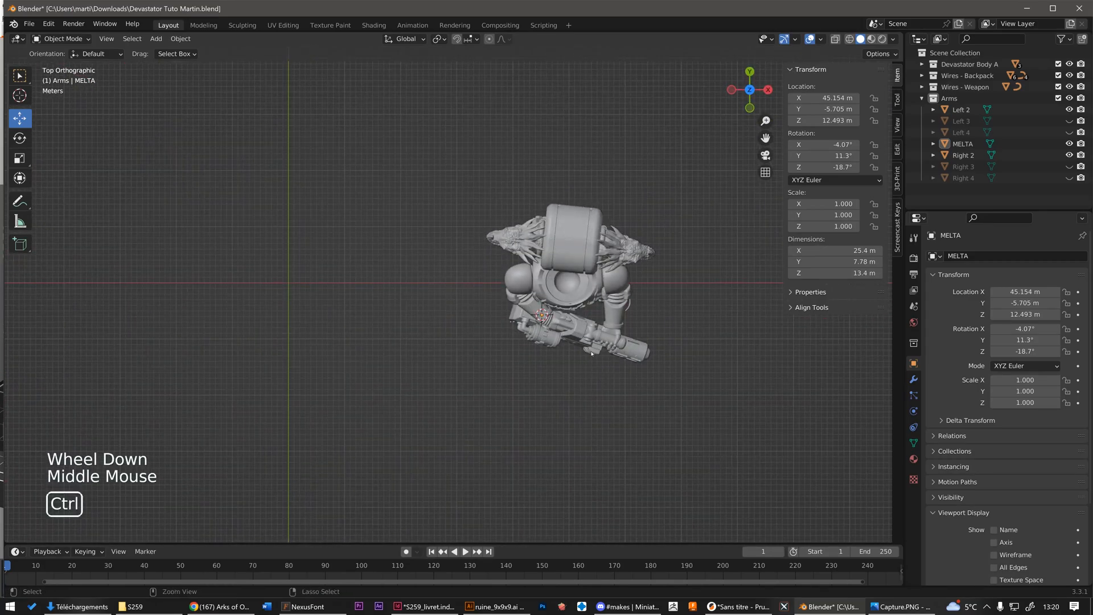
Step: Undo the MELTA weapon's rotations and its snap to the 3D cursor
key("ctrl+z")
key("ctrl+z")
key("ctrl+z")
key("ctrl+z")
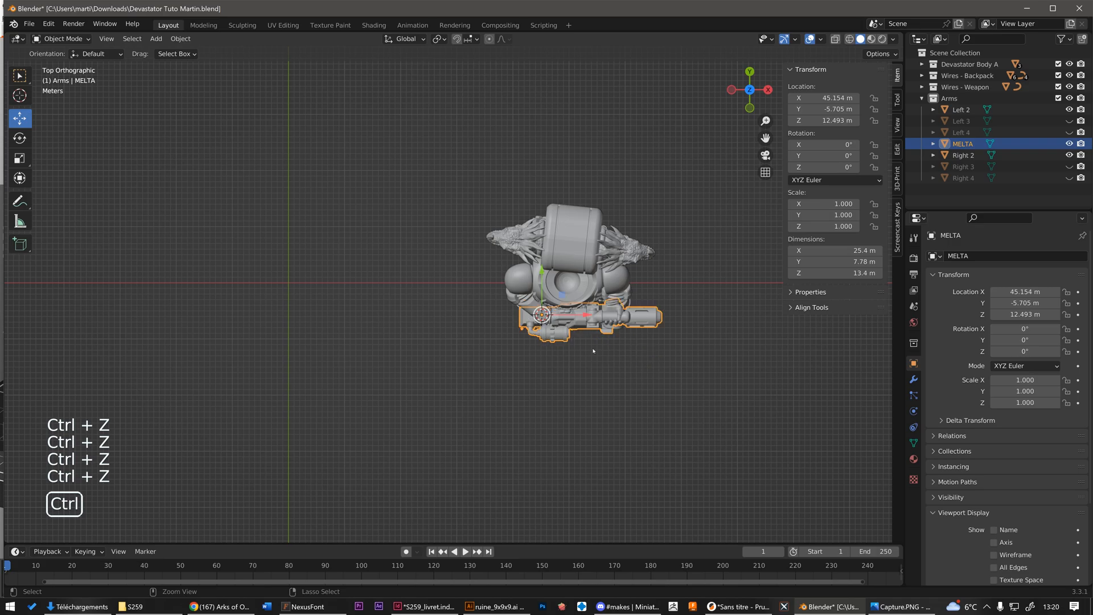
key("ctrl+z")
Step: Move the MELTA weapon about 52.1 m along X and -21.0 m along Y in top view
left_click_drag(215, 264, 506, 381)
scroll(470, 407, "up", 3)
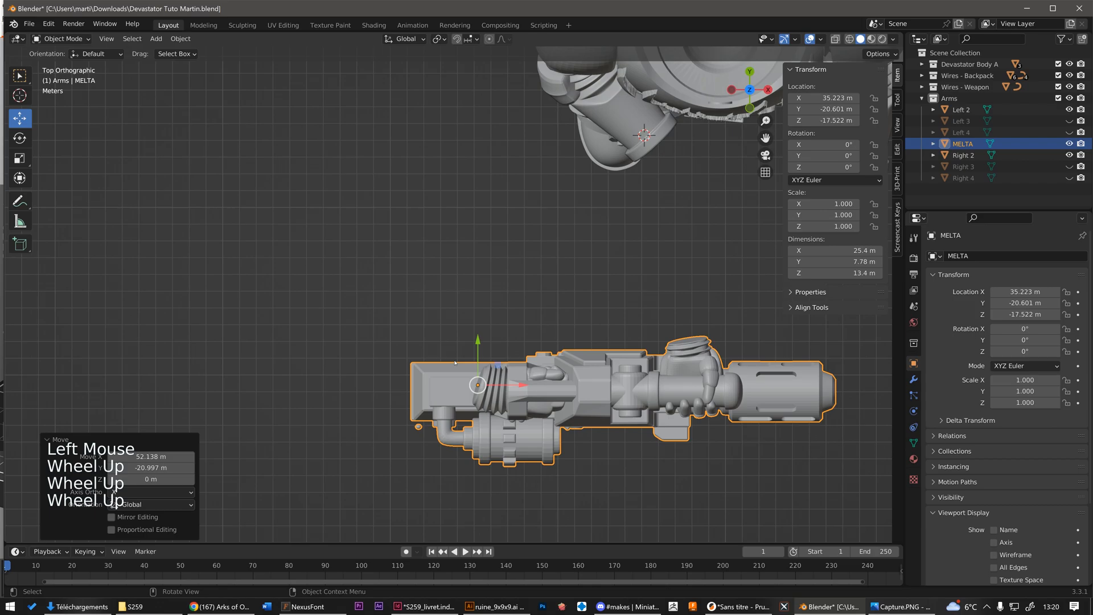
scroll(454, 363, "down", 2)
Step: Isolate the MELTA weapon in local view and select the centre vertices of both wrist ends in Edit Mode
key("/")
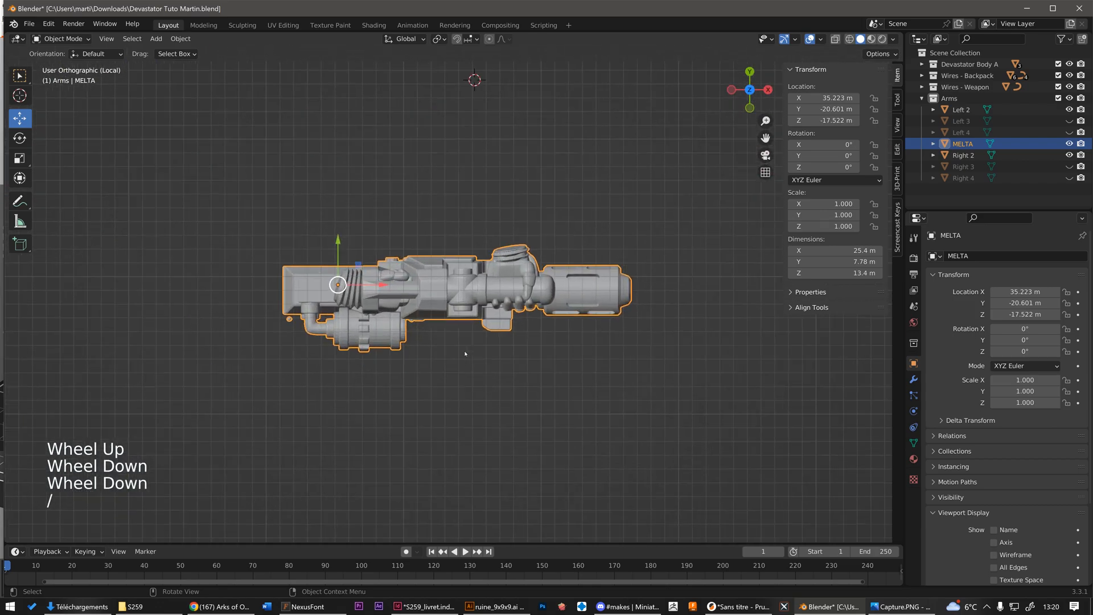
middle_click_drag(466, 353, 546, 330)
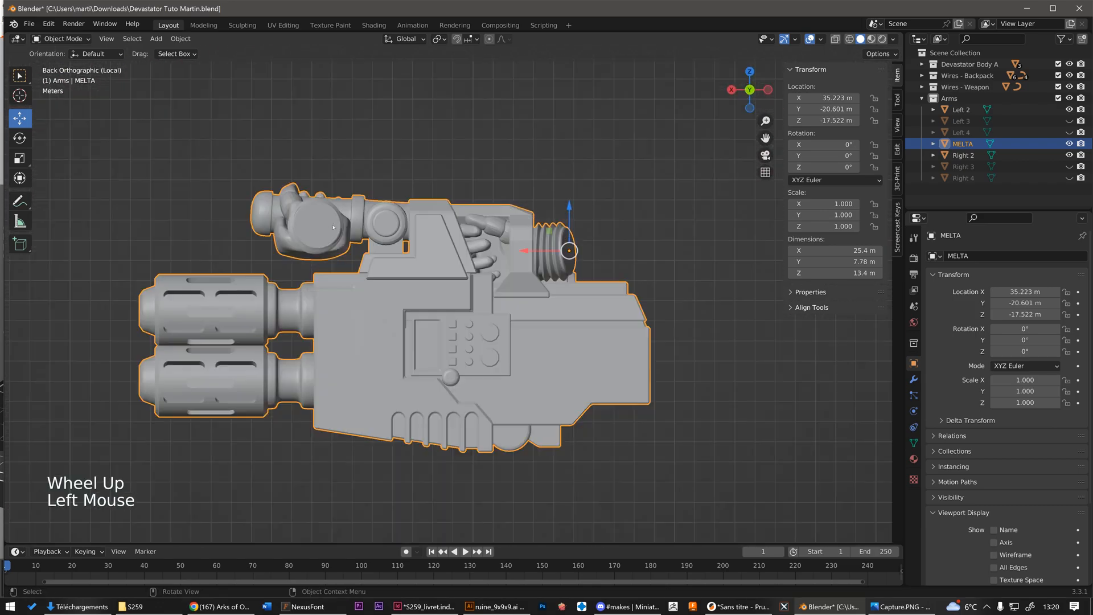
key("Tab")
left_click(319, 226)
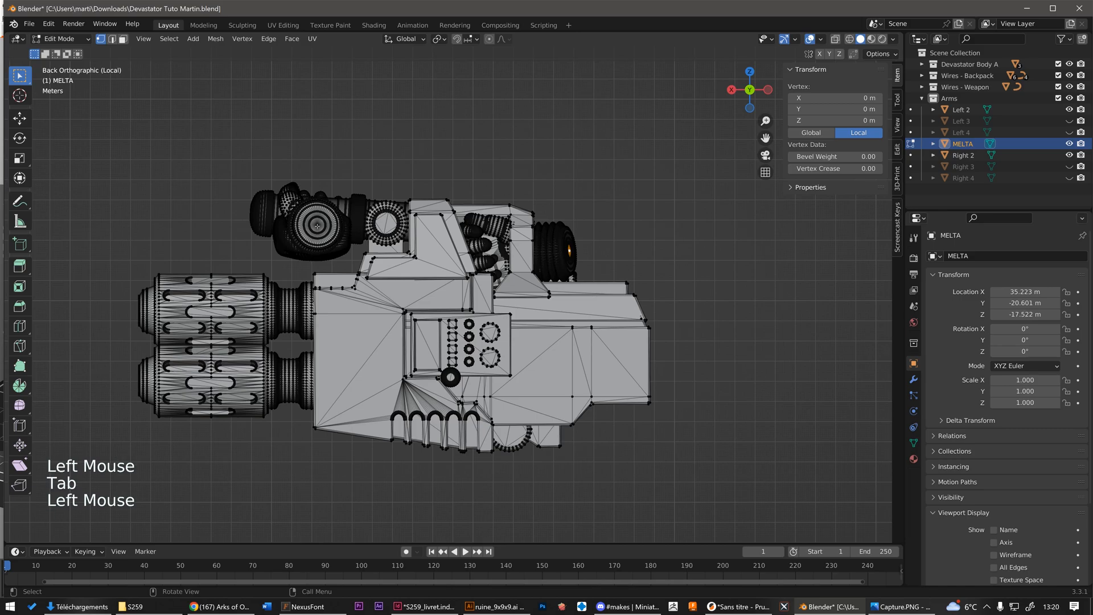
scroll(319, 226, "up", 1)
middle_click_drag(318, 226, 579, 344)
scroll(598, 250, "up", 2)
left_click(603, 260, "shift")
scroll(602, 260, "down", 2)
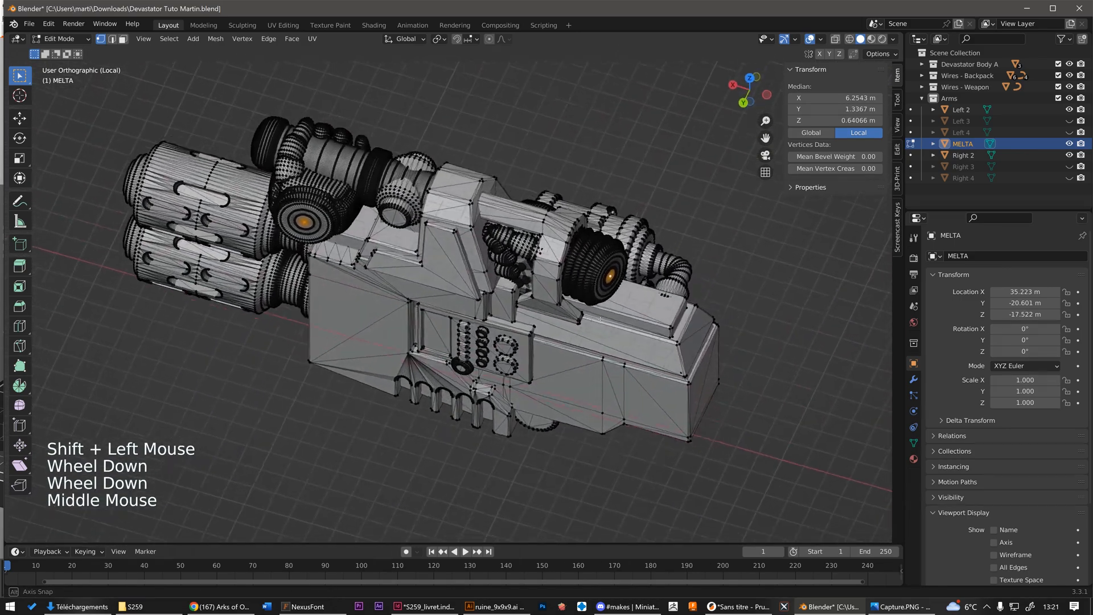
scroll(580, 344, "down", 2)
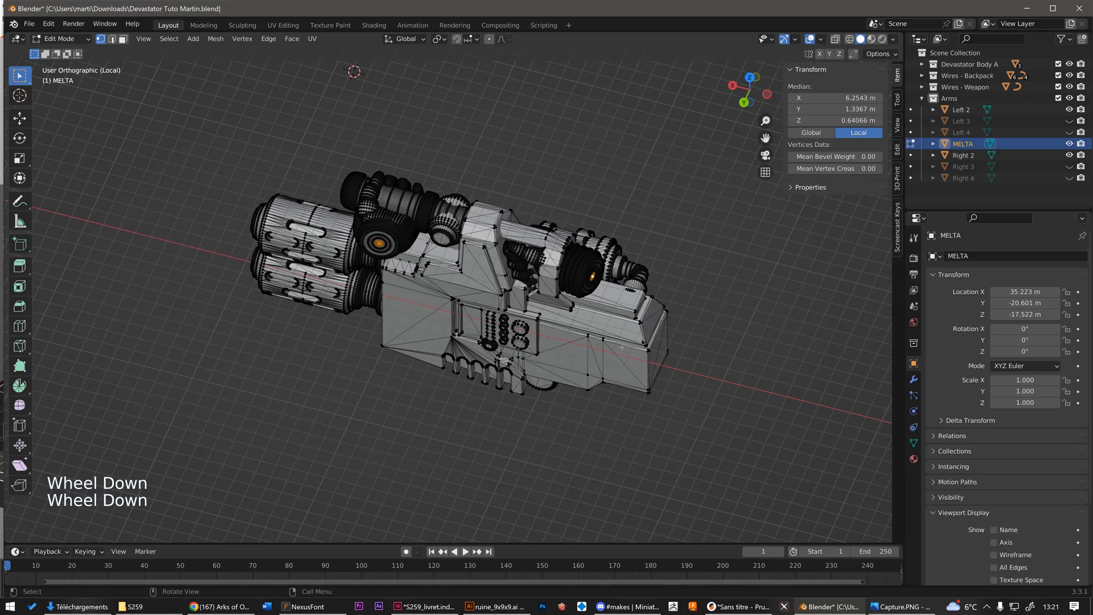
scroll(622, 347, "down", 2)
scroll(574, 307, "up", 2)
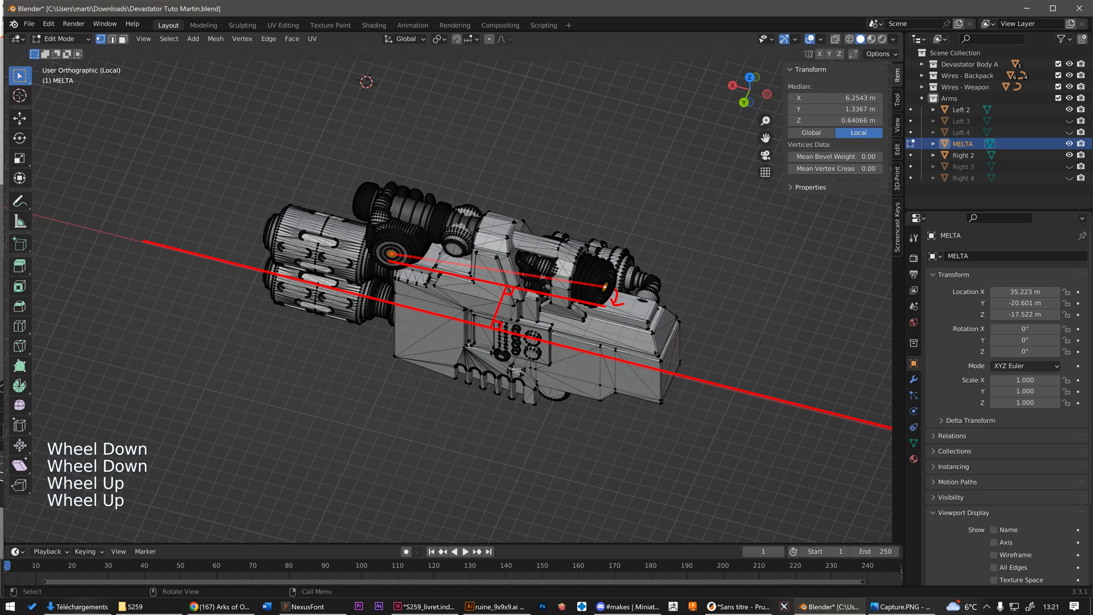
scroll(574, 306, "up", 1)
Step: Return to Object Mode, enable X-ray in back view and move the MELTA about -0.23 m along X and -0.48 m along Z
key("Tab")
middle_click_drag(574, 307, 626, 299)
key("alt+z")
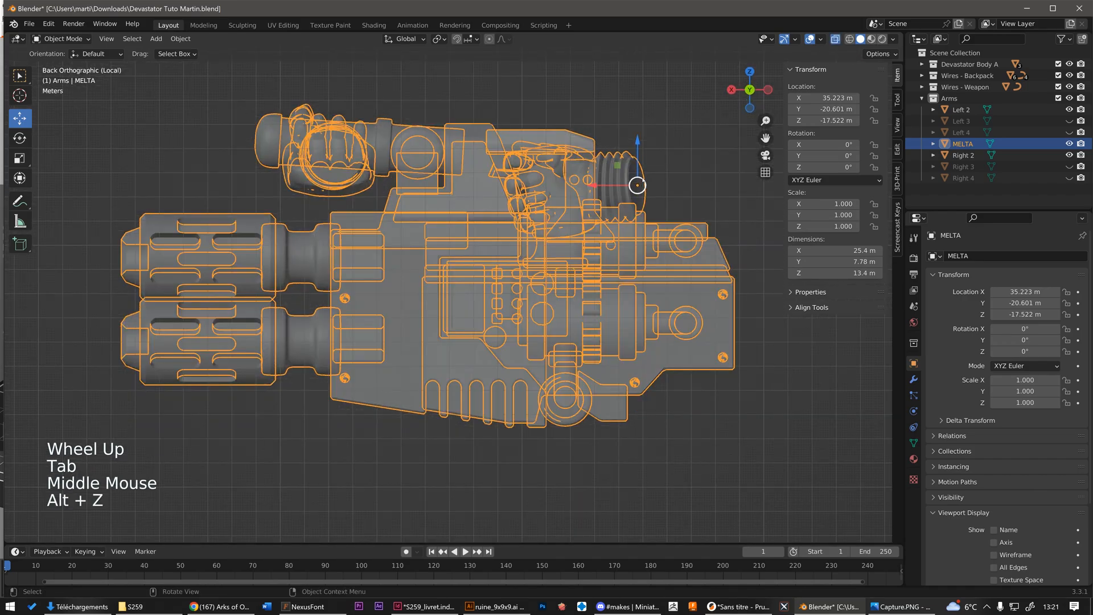
scroll(634, 198, "up", 4)
scroll(635, 211, "down", 3)
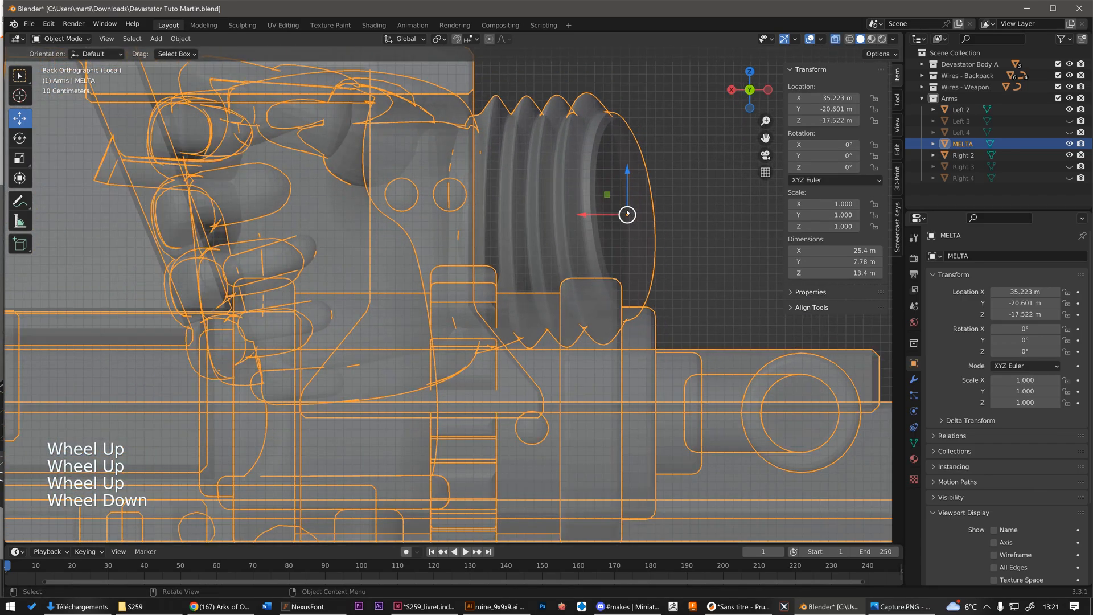
scroll(637, 209, "up", 2)
key("g")
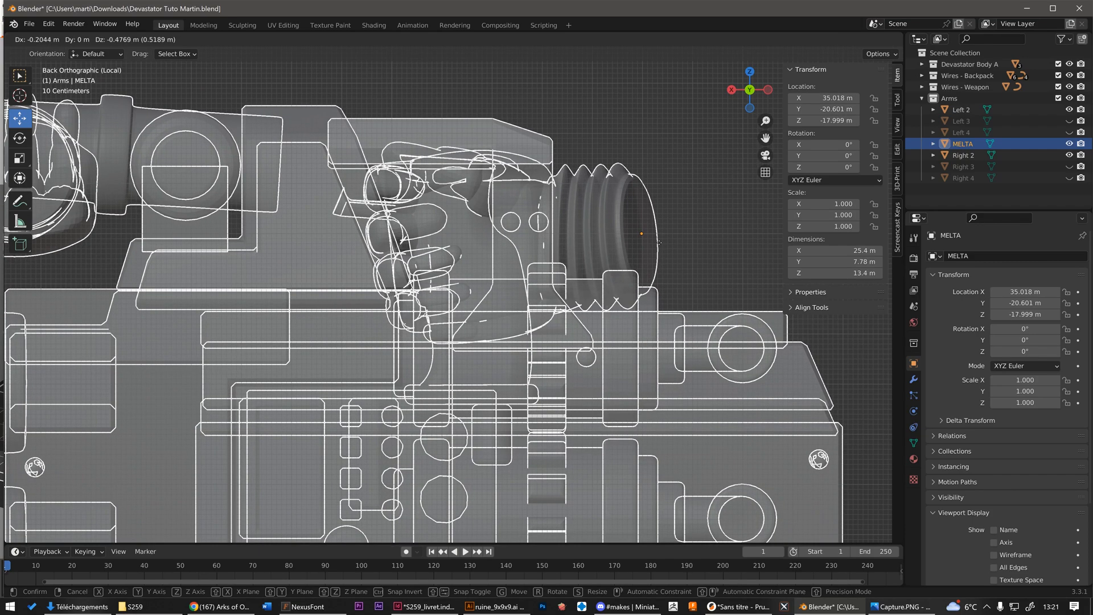
left_click(660, 242)
scroll(395, 199, "down", 4)
scroll(395, 199, "up", 2)
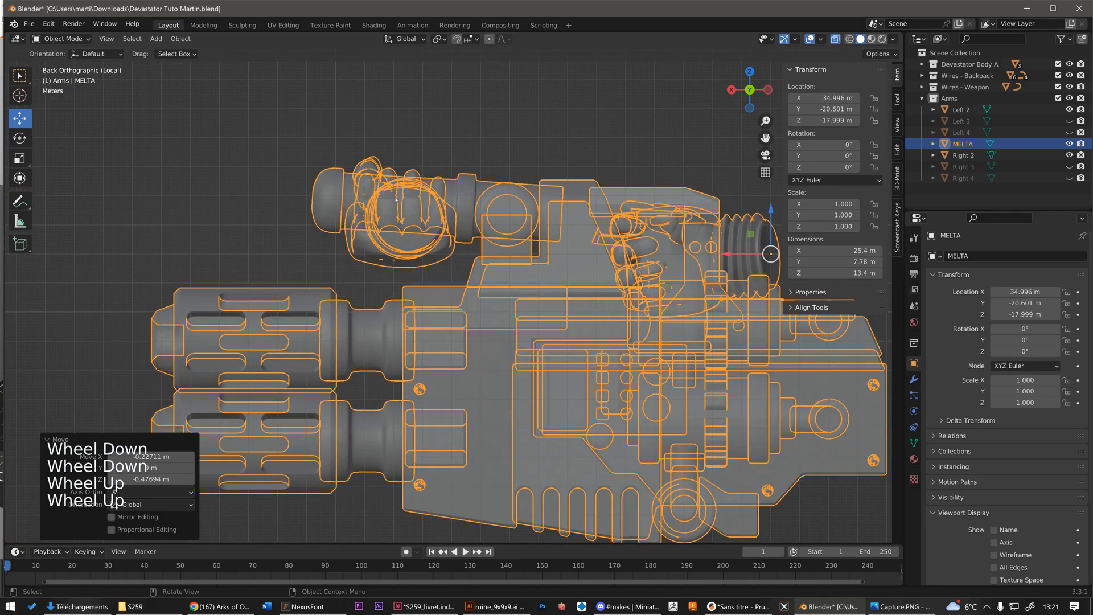
Step: Rotate the MELTA in back view to about Y 5.54° so both wrist ends line up horizontally
middle_click_drag(610, 139, 471, 151, "shift")
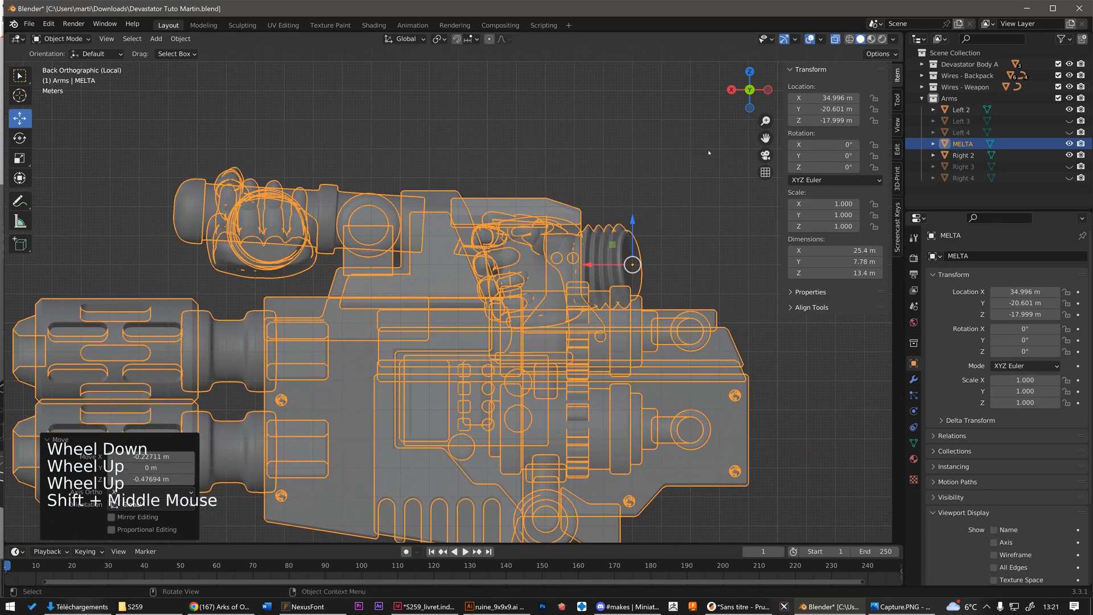
key("r")
left_click(699, 144)
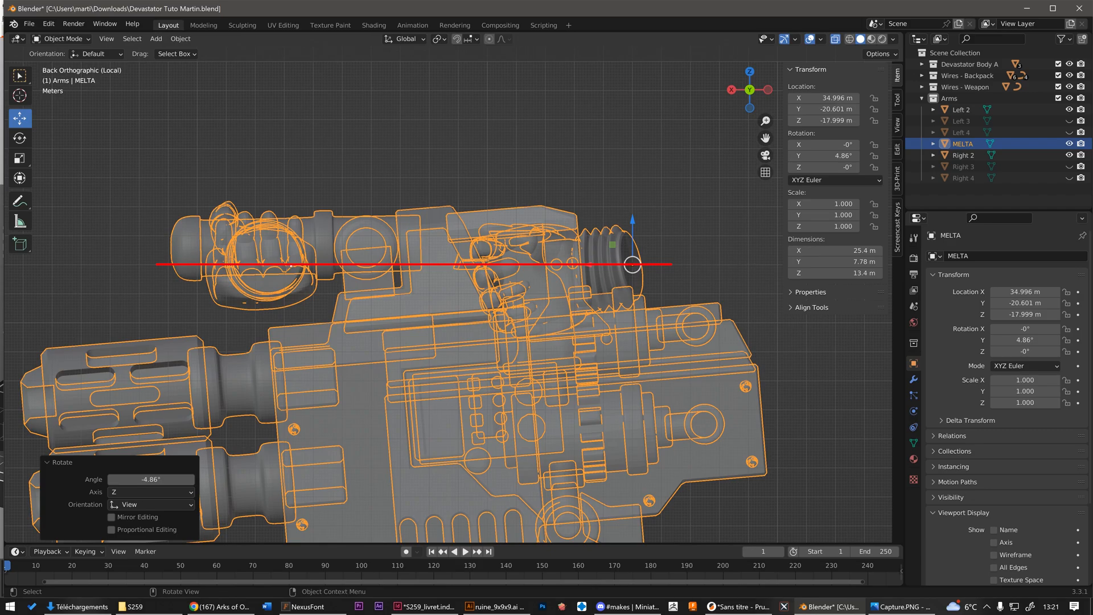
key("r")
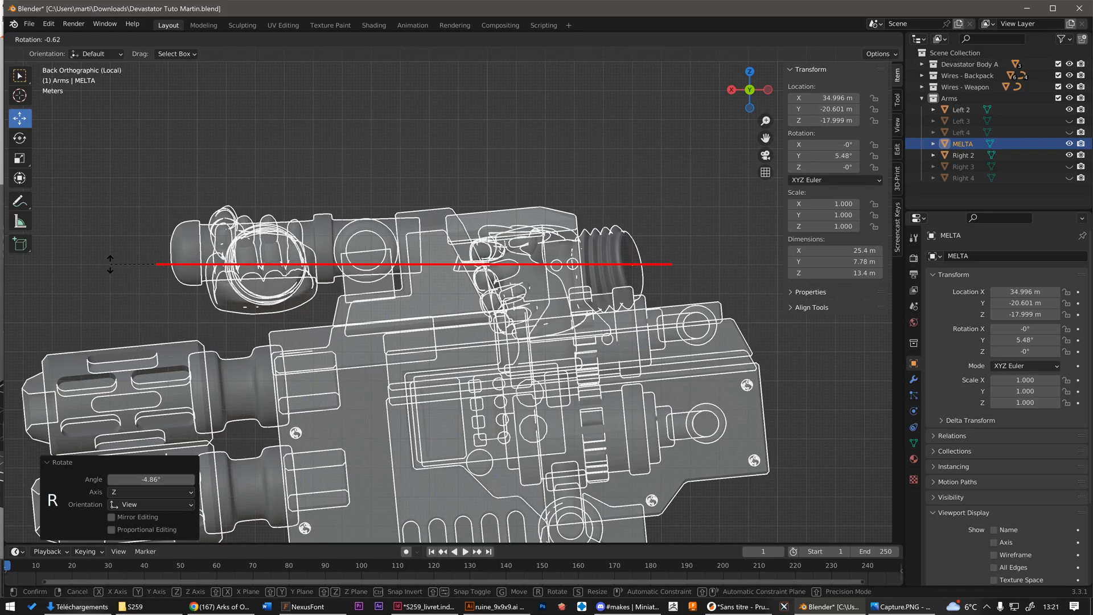
left_click(111, 263)
scroll(382, 212, "down", 2)
scroll(383, 212, "up", 1)
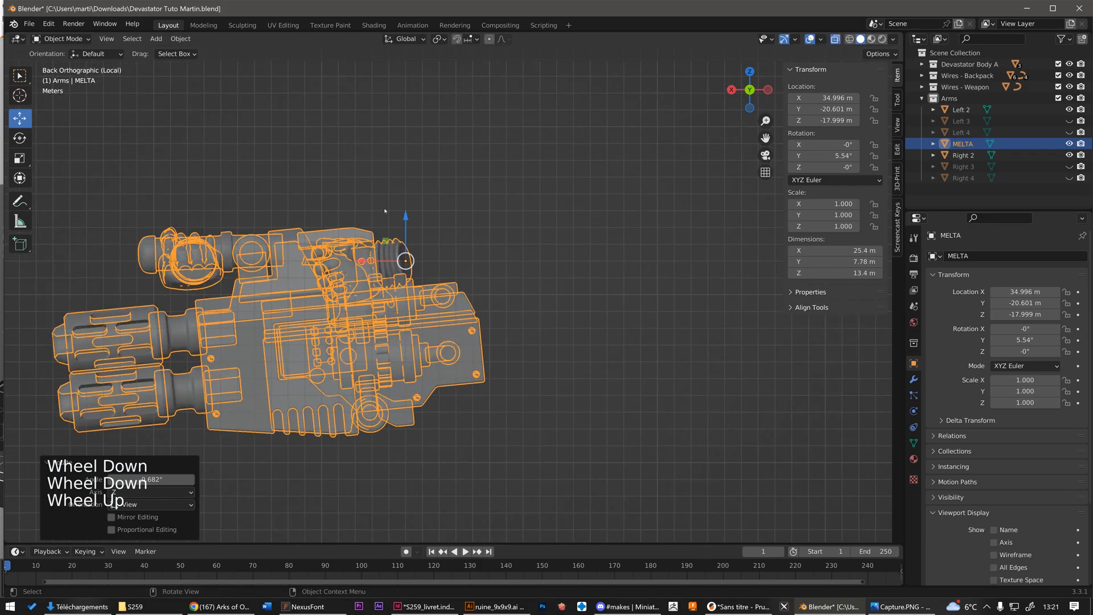
Step: Move the MELTA along Y to about -20.99 m in top view
middle_click_drag(419, 187, 395, 317)
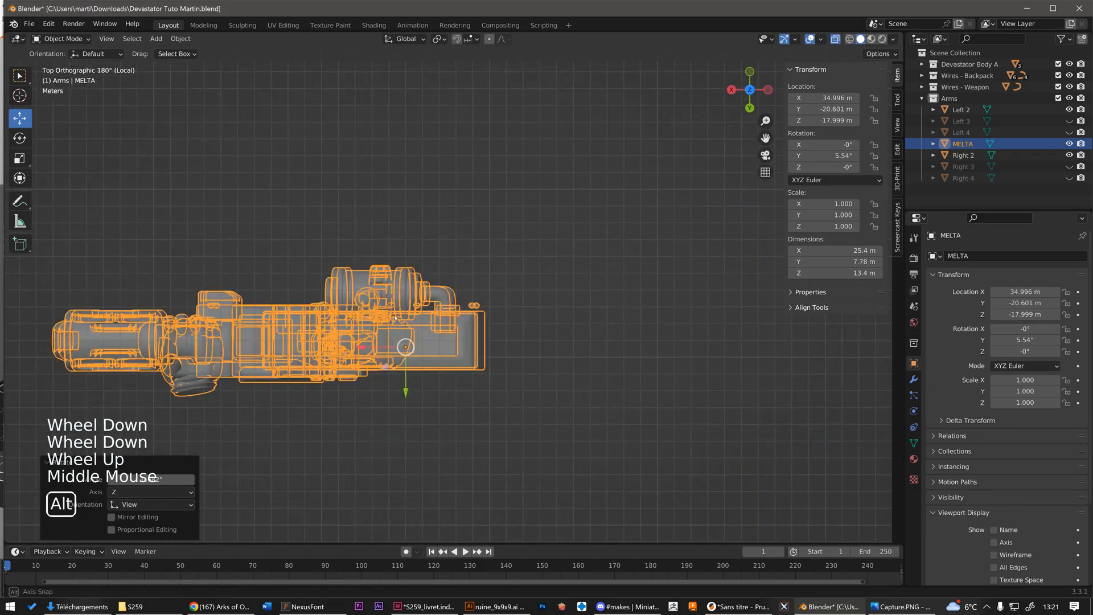
scroll(447, 273, "up", 1)
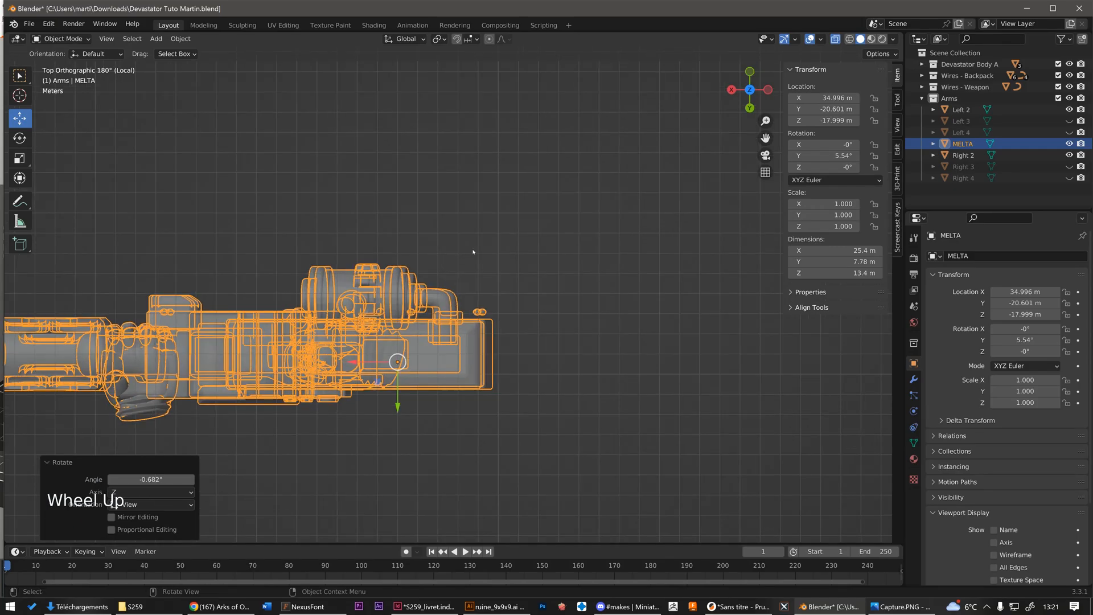
scroll(406, 379, "up", 3)
left_click_drag(434, 399, 433, 388)
scroll(433, 388, "down", 1)
left_click_drag(434, 385, 434, 379)
scroll(435, 379, "down", 2)
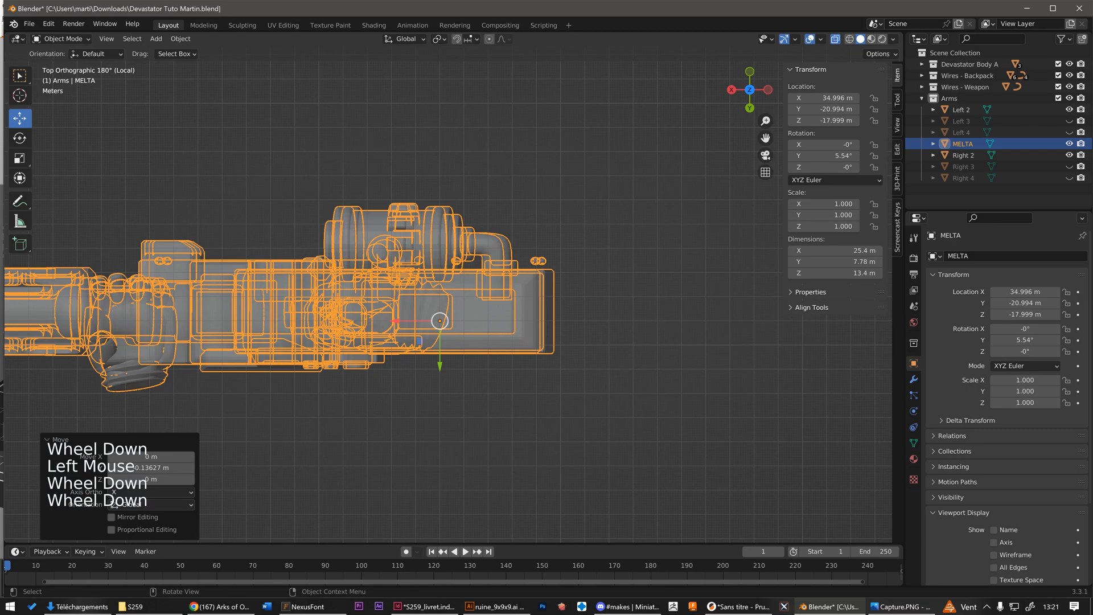
Step: Rotate the MELTA in top view to about Z -11.9° so both wrist ends line up with the X axis
key("r")
left_click(630, 317)
key("r")
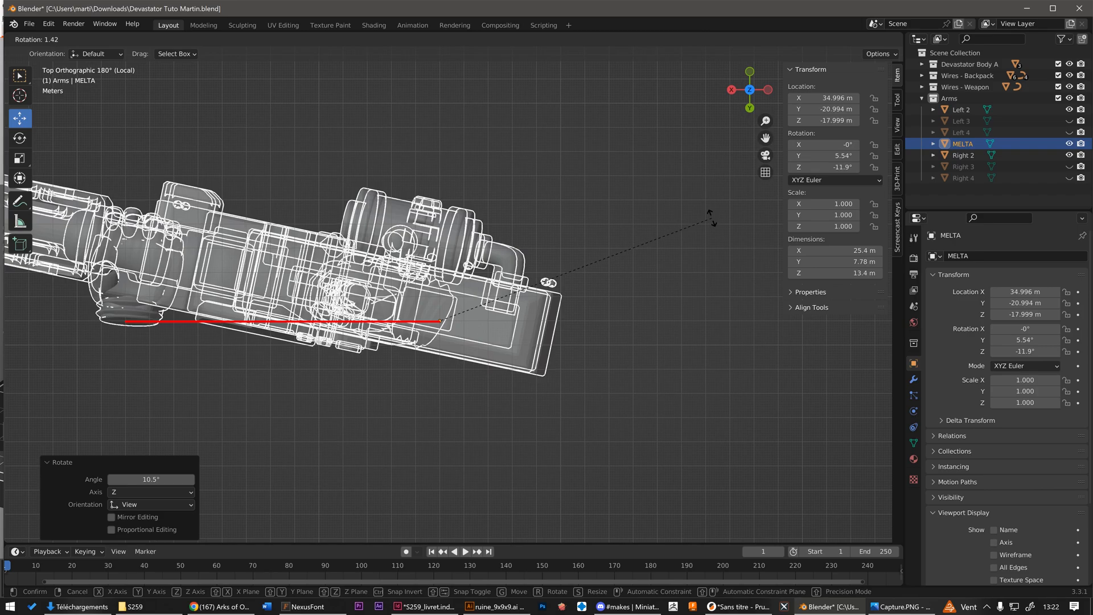
left_click(710, 218)
Step: Turn off X-ray and examine the alignment of the MELTA's wrist ends from several angles
scroll(376, 422, "down", 3)
middle_click_drag(376, 422, 458, 206)
key("alt+z")
scroll(455, 209, "up", 1)
left_click_drag(178, 164, 568, 237)
middle_click_drag(568, 237, 543, 346, "alt")
left_click_drag(491, 438, 202, 335)
middle_click_drag(201, 334, 487, 33)
scroll(239, 296, "up", 2)
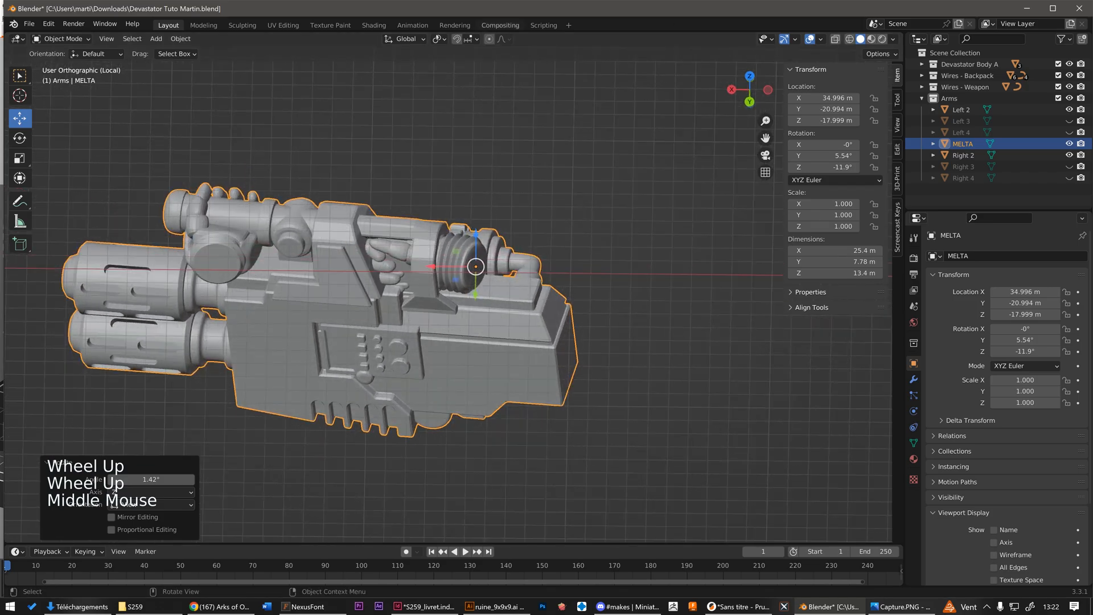
Step: Set the transform orientation to Local and check the direction of the MELTA's axes
left_click(405, 40)
left_click(426, 74)
middle_click_drag(425, 74, 426, 74)
middle_click_drag(465, 232, 445, 179)
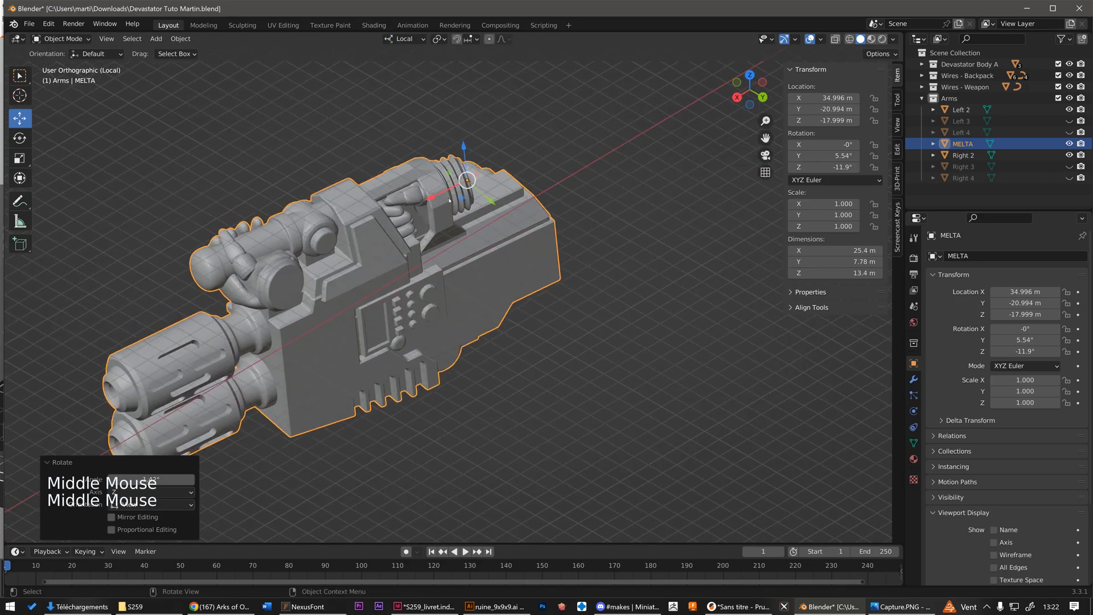
scroll(505, 203, "down", 1)
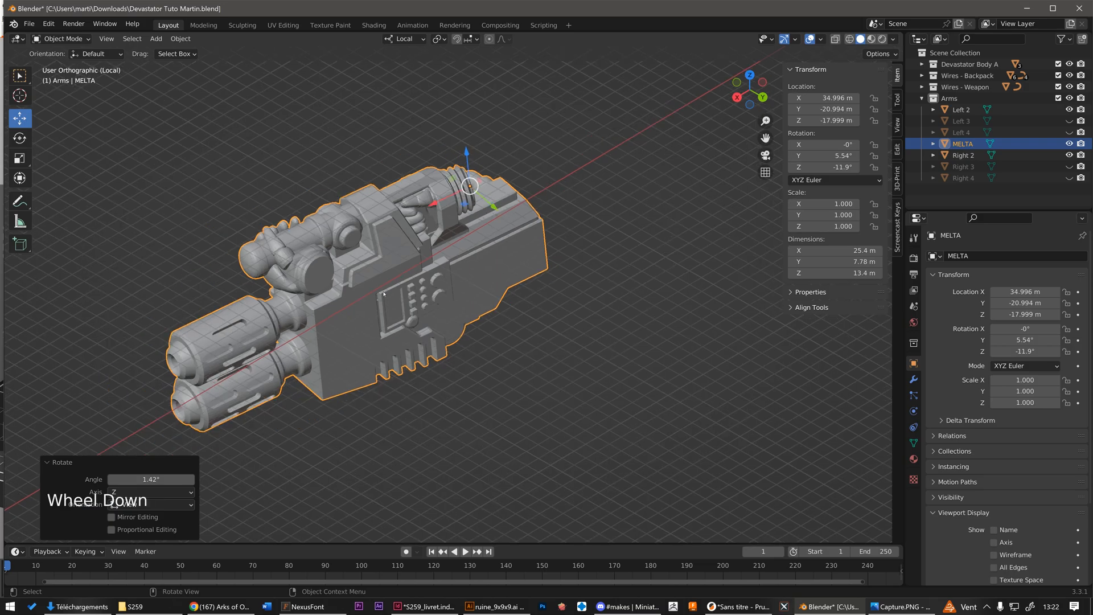
Step: Apply the MELTA's rotation so its rotation values are reset to zero
left_click(404, 38)
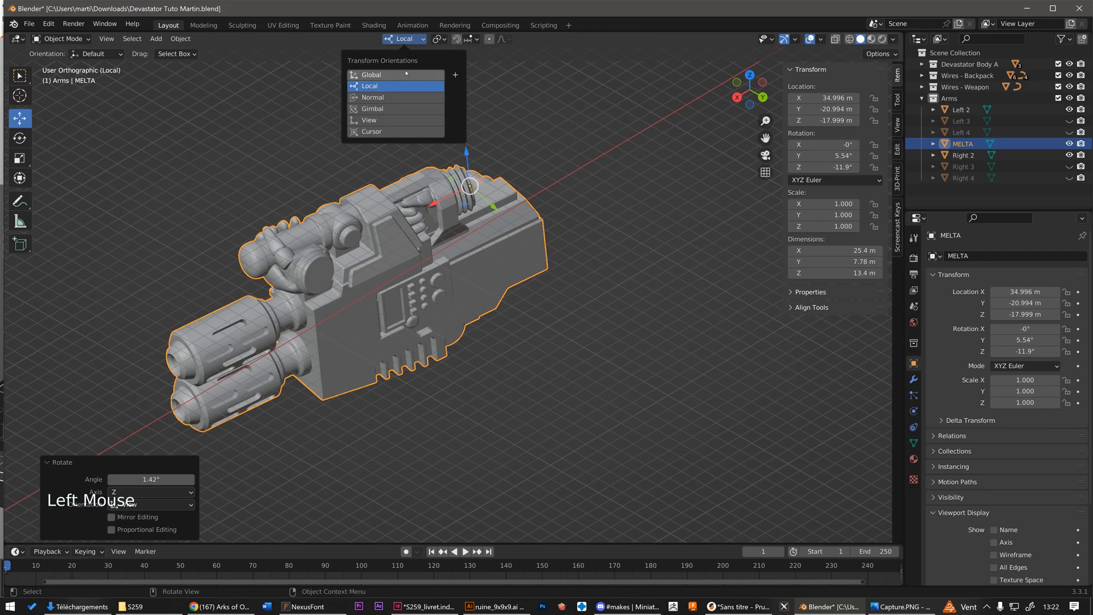
left_click(181, 38)
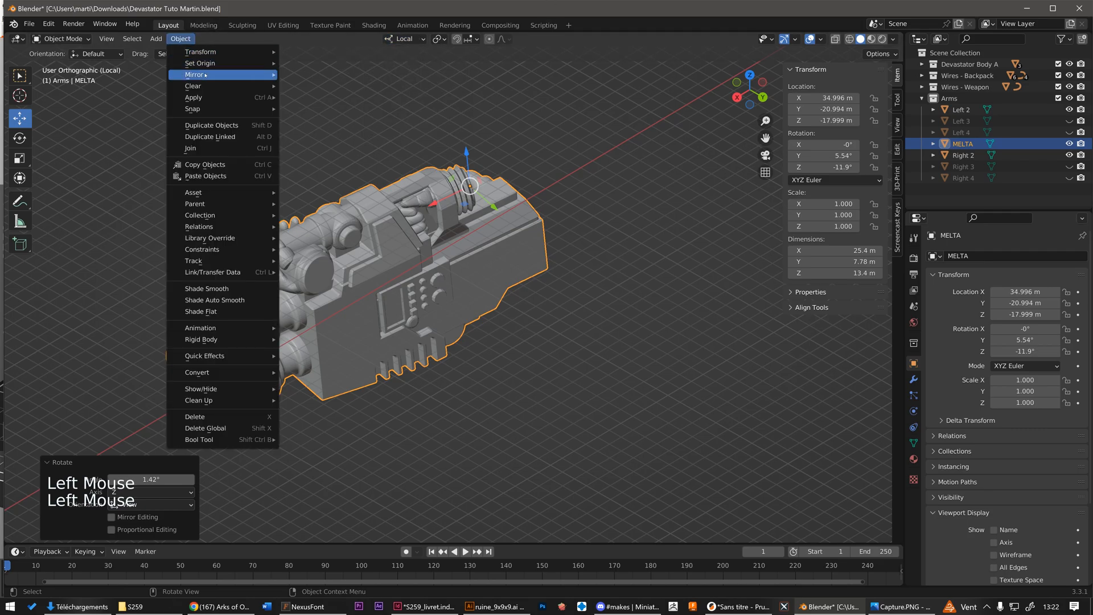
mouse_move(239, 97)
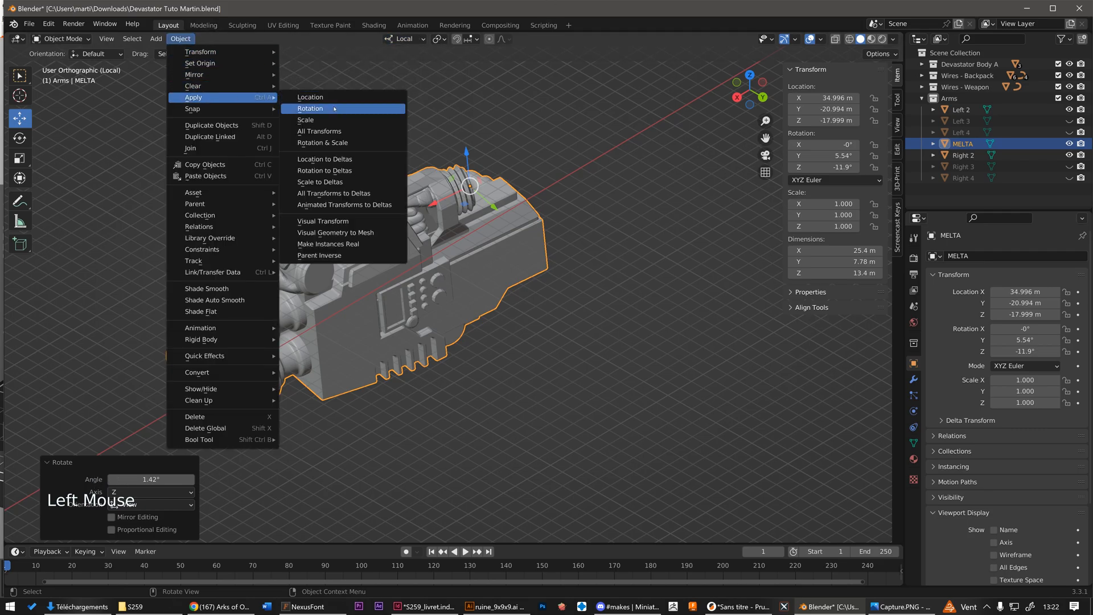
left_click(325, 108)
middle_click_drag(486, 169, 438, 162)
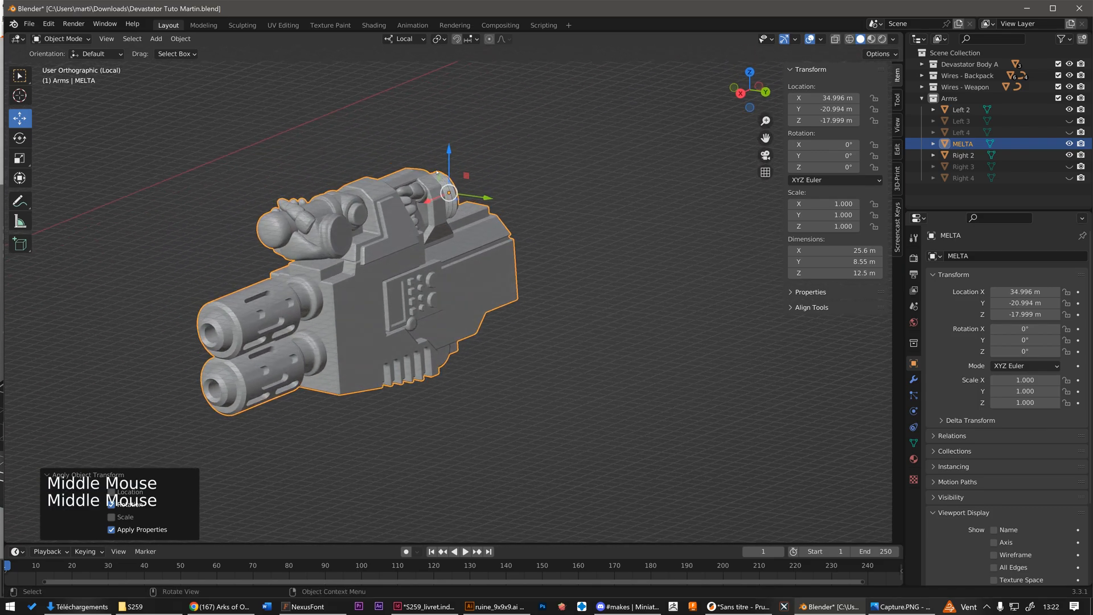
Step: Check the MELTA's local axes and set the transform orientation back to Global
scroll(437, 161, "up", 1)
scroll(437, 193, "up", 1)
middle_click_drag(437, 192, 487, 182)
scroll(435, 195, "down", 2)
scroll(486, 182, "down", 1)
left_click(405, 39)
left_click(398, 80)
Step: Examine the wrist end of the MELTA's front hand from above and from the side
middle_click_drag(409, 171, 441, 218)
scroll(442, 218, "up", 4)
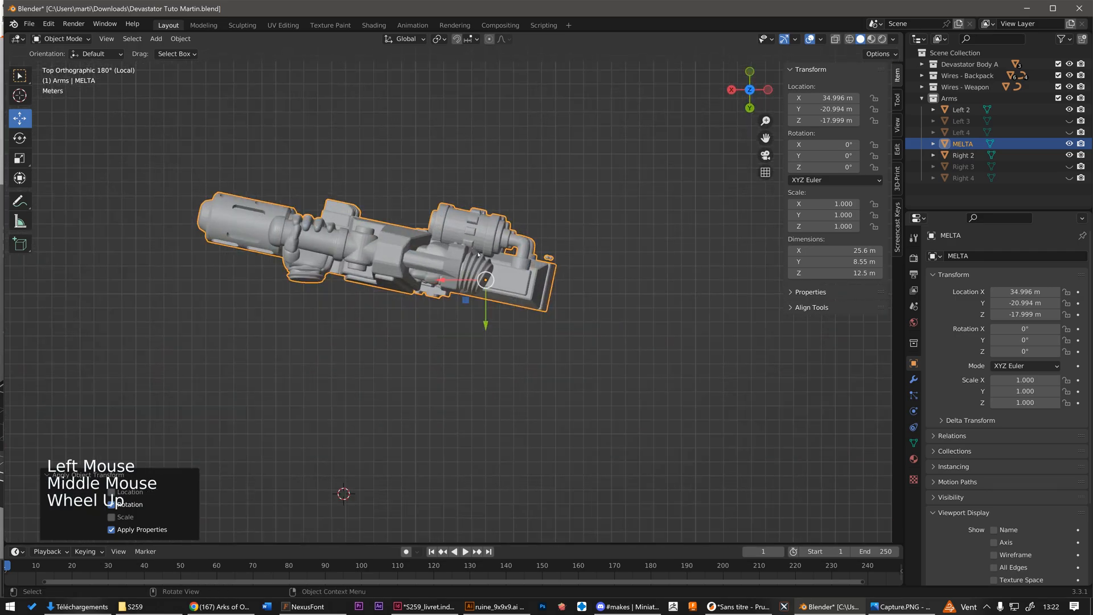
scroll(284, 278, "down", 2)
scroll(433, 272, "up", 2)
scroll(581, 266, "down", 2)
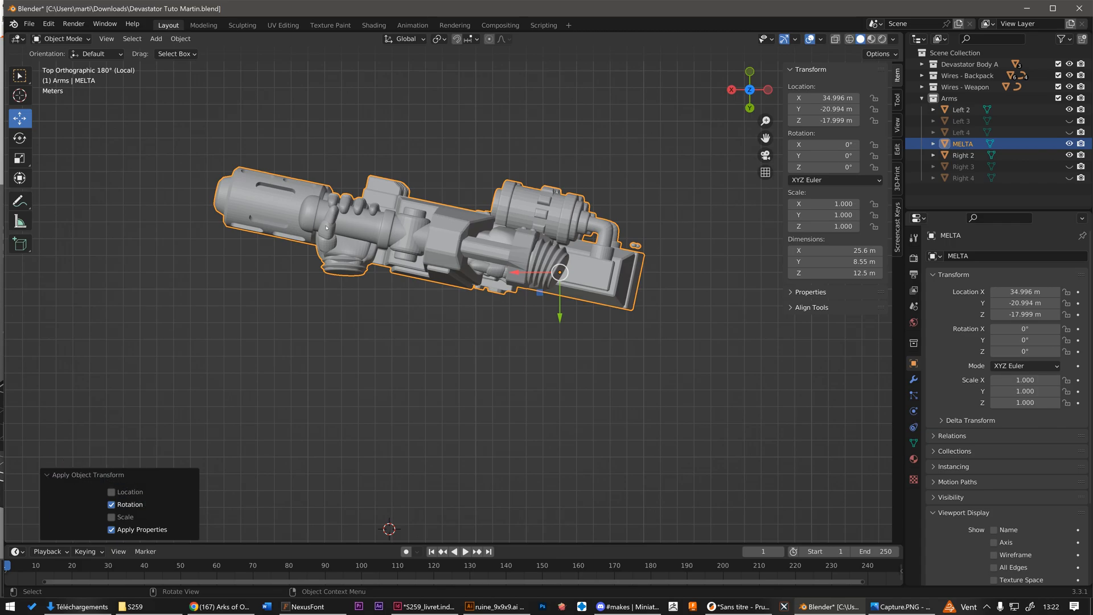
scroll(349, 247, "up", 1)
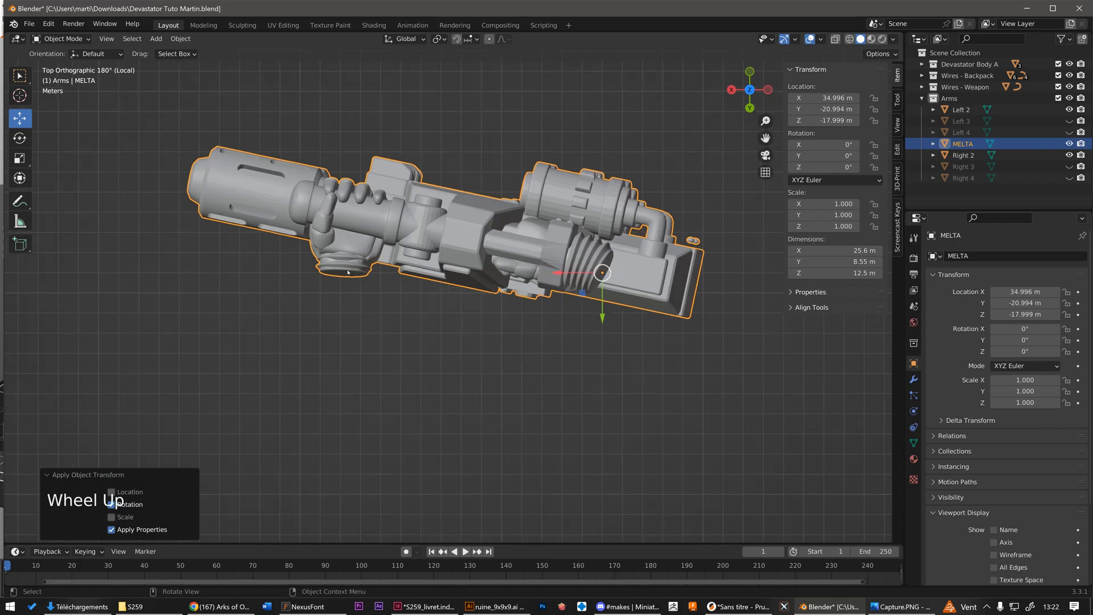
scroll(352, 261, "down", 2)
scroll(358, 278, "up", 2)
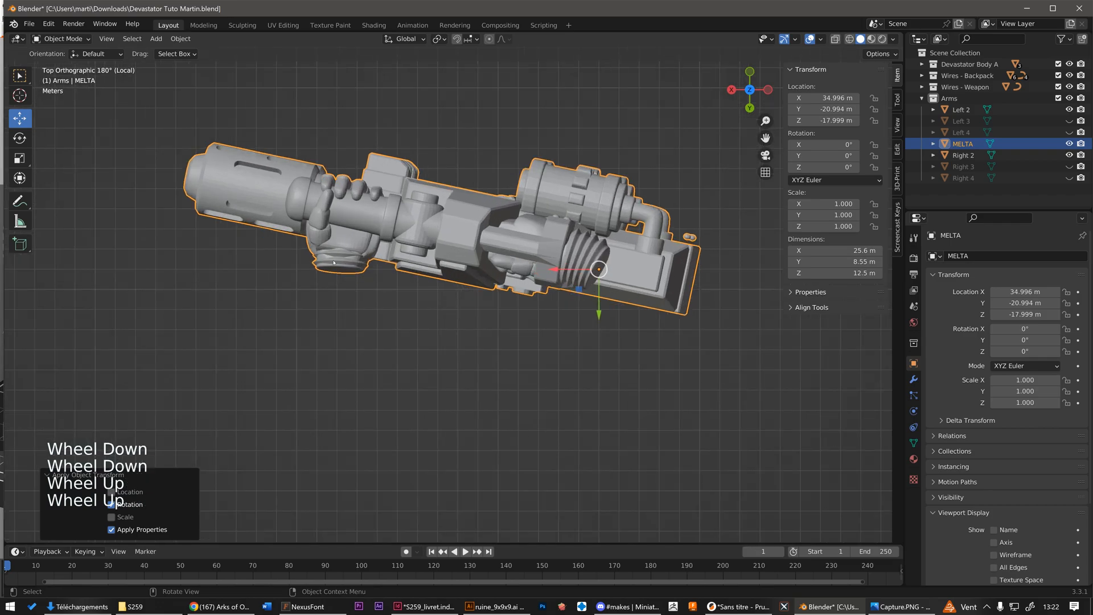
middle_click_drag(330, 271, 353, 239)
scroll(363, 217, "up", 3)
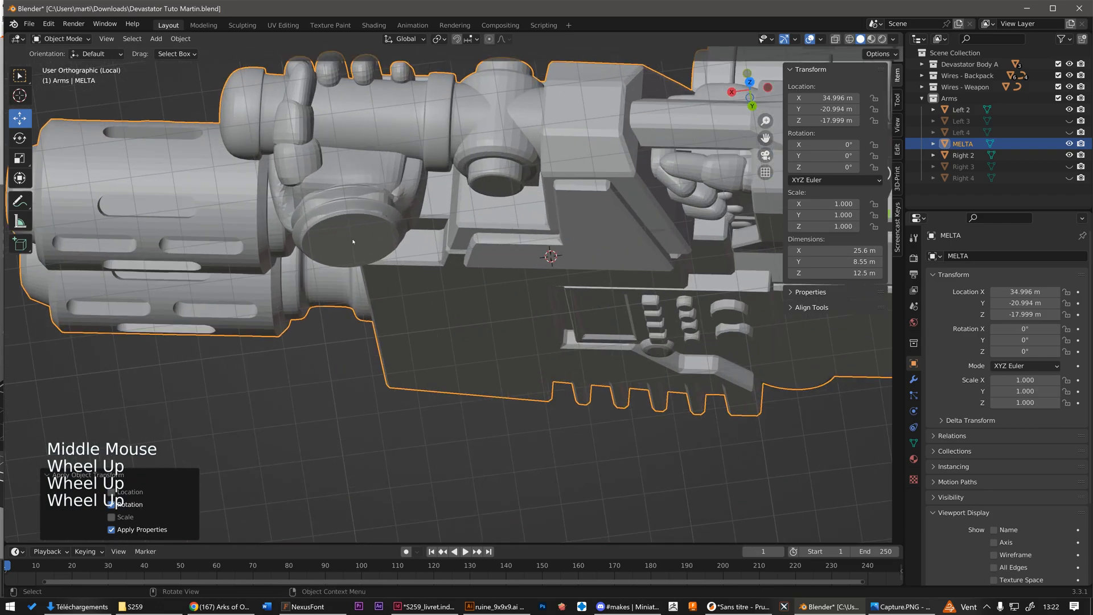
scroll(353, 241, "down", 1)
scroll(353, 227, "down", 2)
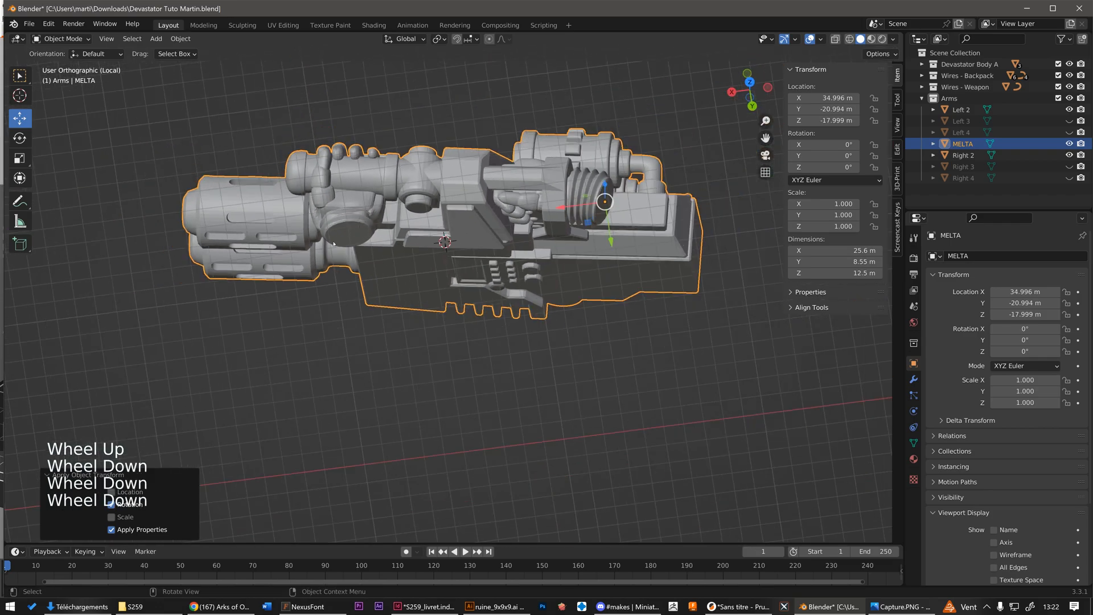
Step: Snap the 3D cursor to the centre vertex of the front hand's wrist end and return to Object Mode
scroll(335, 228, "up", 2)
key("Tab")
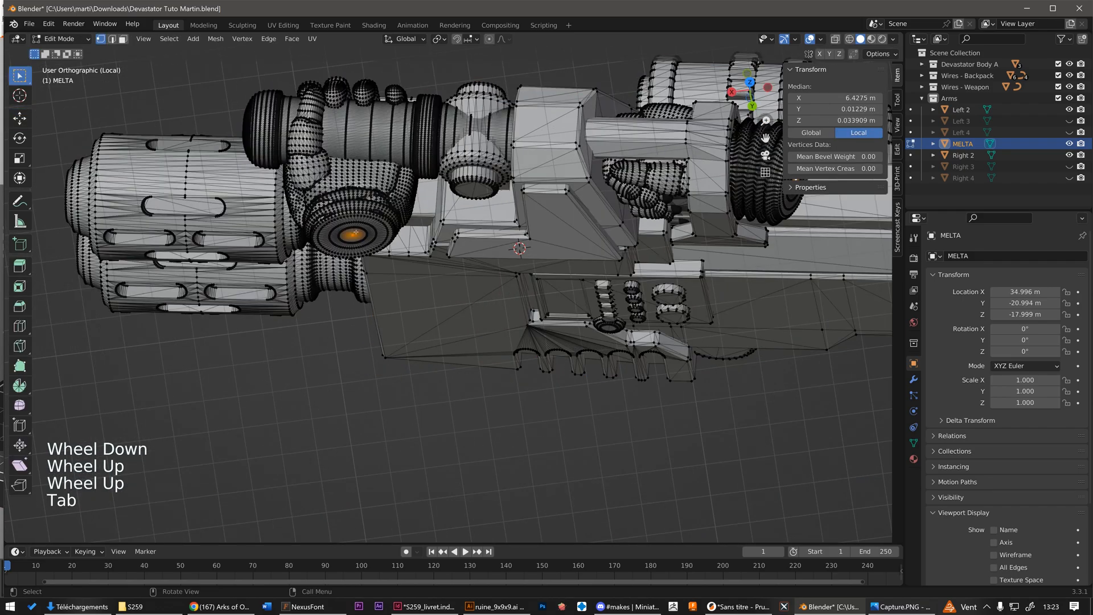
scroll(341, 230, "up", 2)
left_click(349, 234)
key("shift+s")
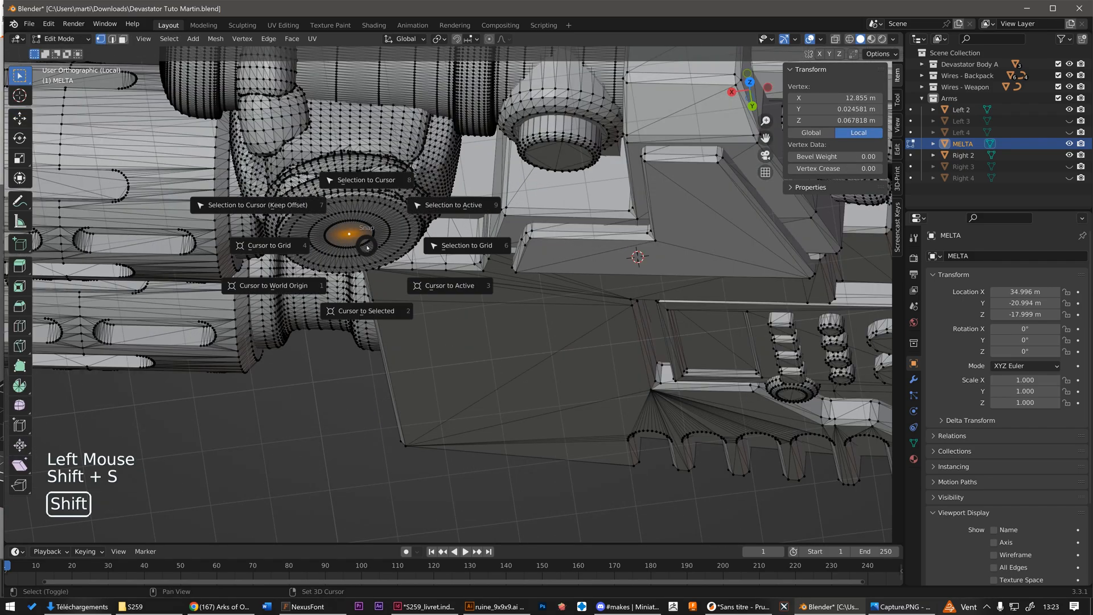
left_click(372, 311)
scroll(375, 262, "down", 2)
key("Tab")
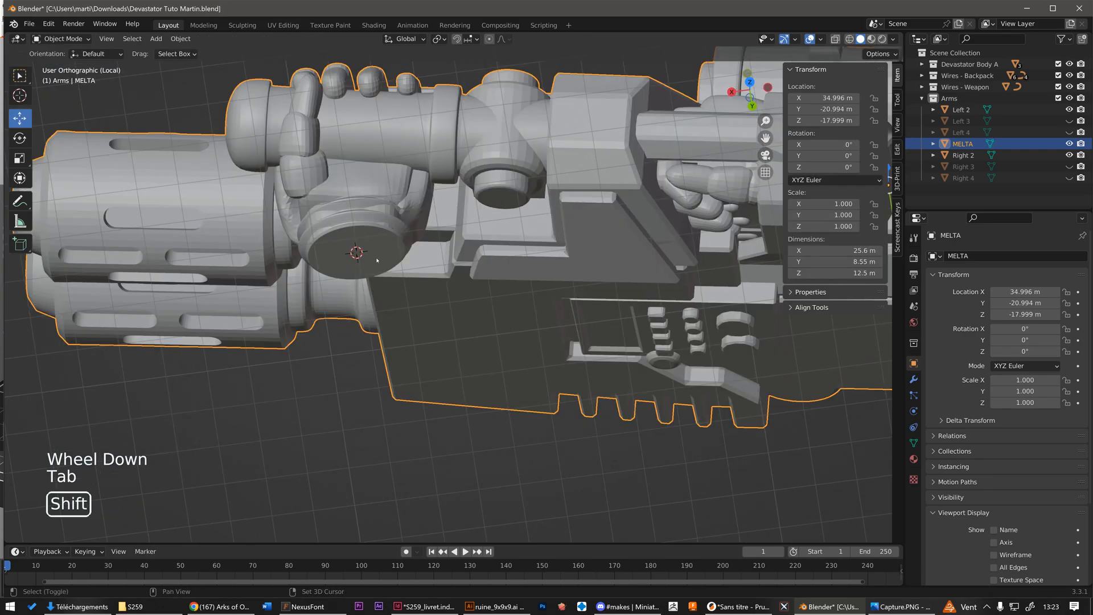
Step: Add a Plain Axes empty at the 3D cursor on the front wrist and enlarge its display size to 5 m
key("shift+a")
mouse_move(377, 259)
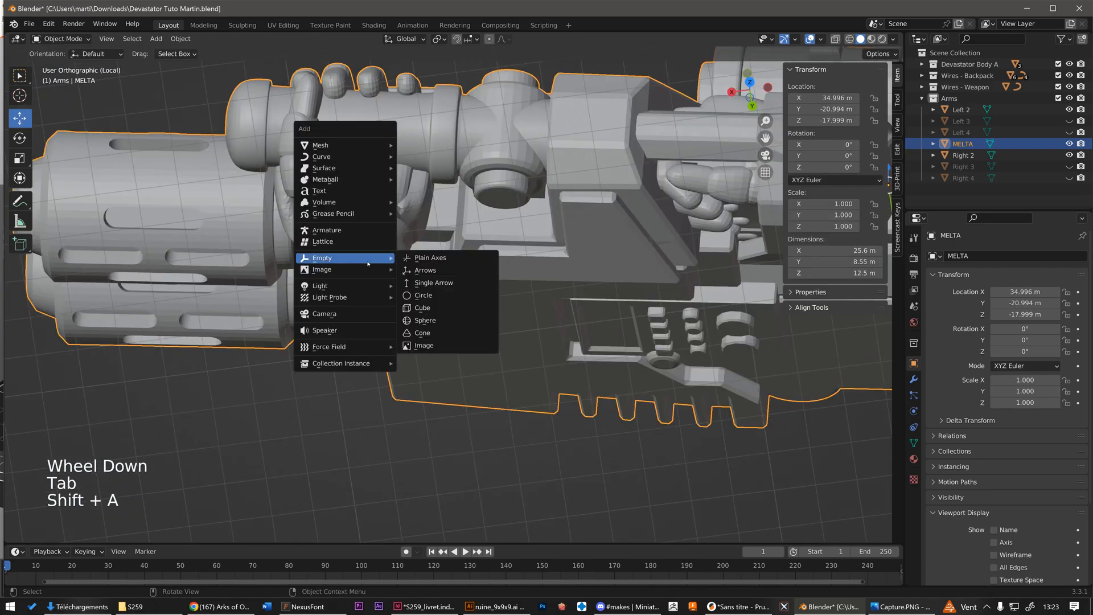
left_click(433, 261)
middle_click_drag(432, 268, 512, 319)
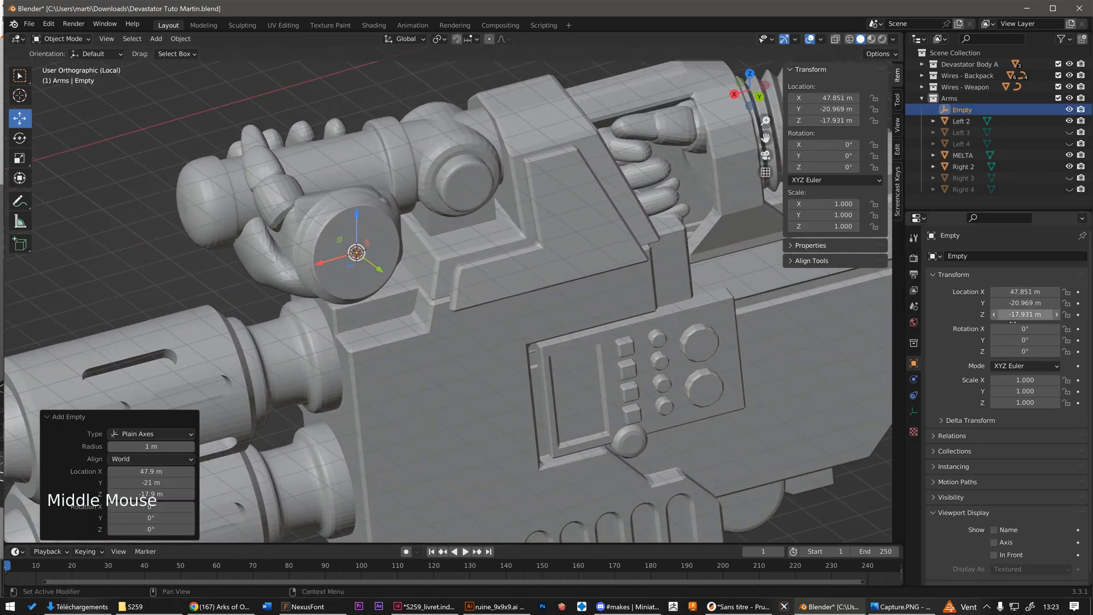
middle_click_drag(611, 327, 649, 299)
left_click(914, 411)
left_click_drag(1024, 285, 1037, 285)
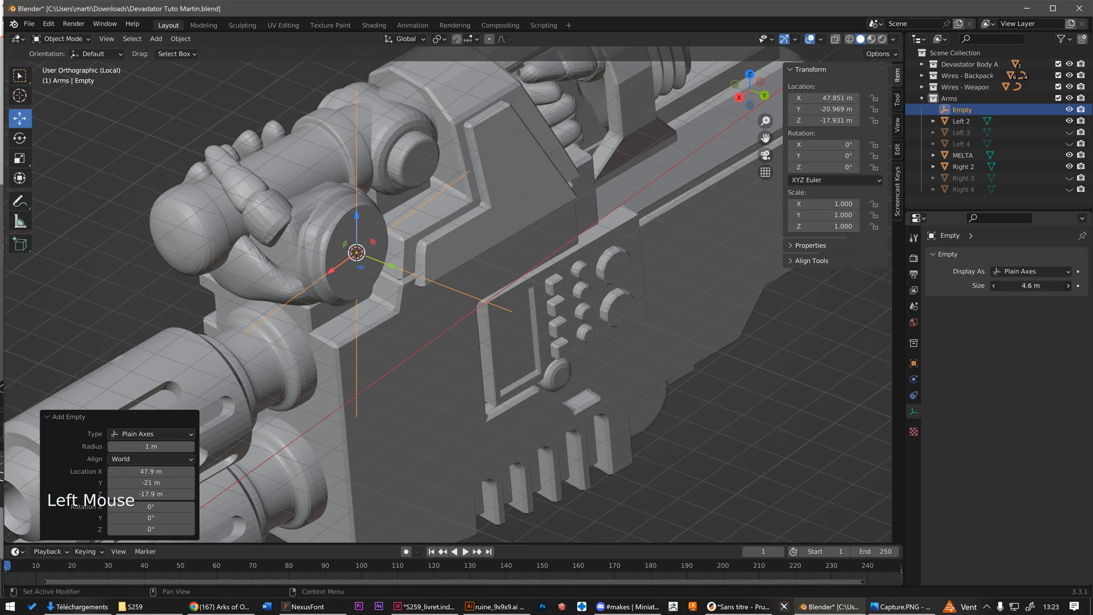
Step: Add a Track To constraint to the MELTA with the empty as its target
scroll(490, 253, "down", 3)
middle_click_drag(490, 253, 370, 230)
scroll(370, 231, "down", 3)
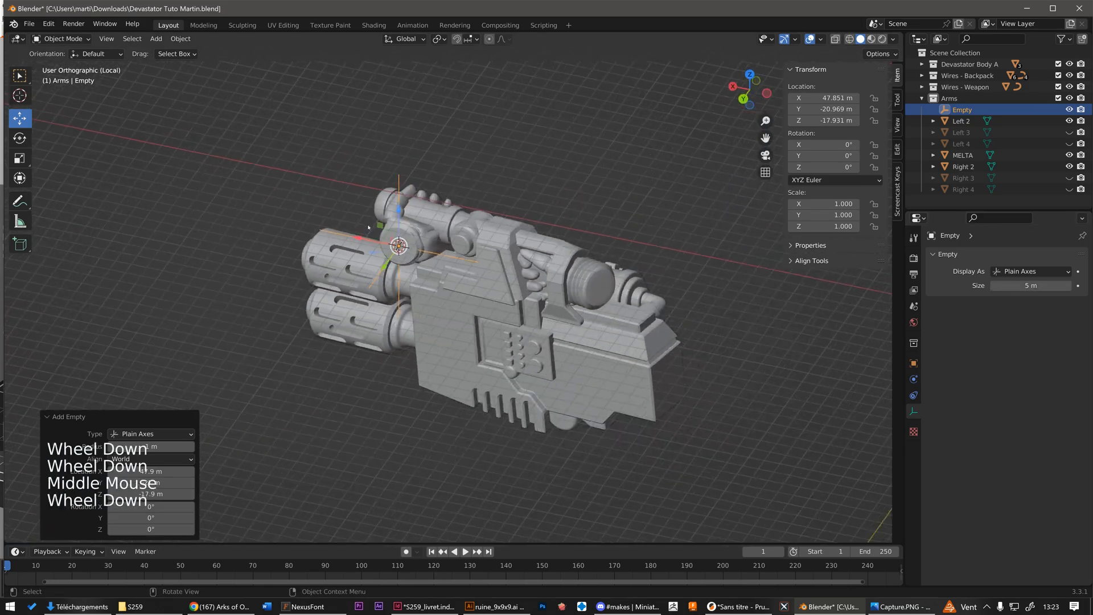
left_click(570, 292)
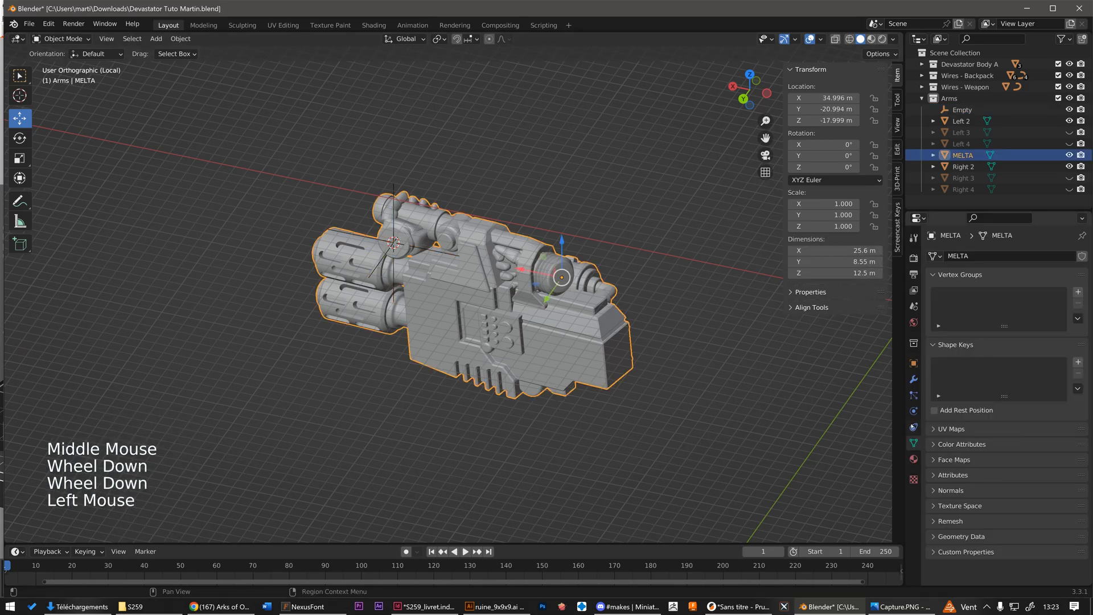
left_click(913, 427)
left_click(967, 256)
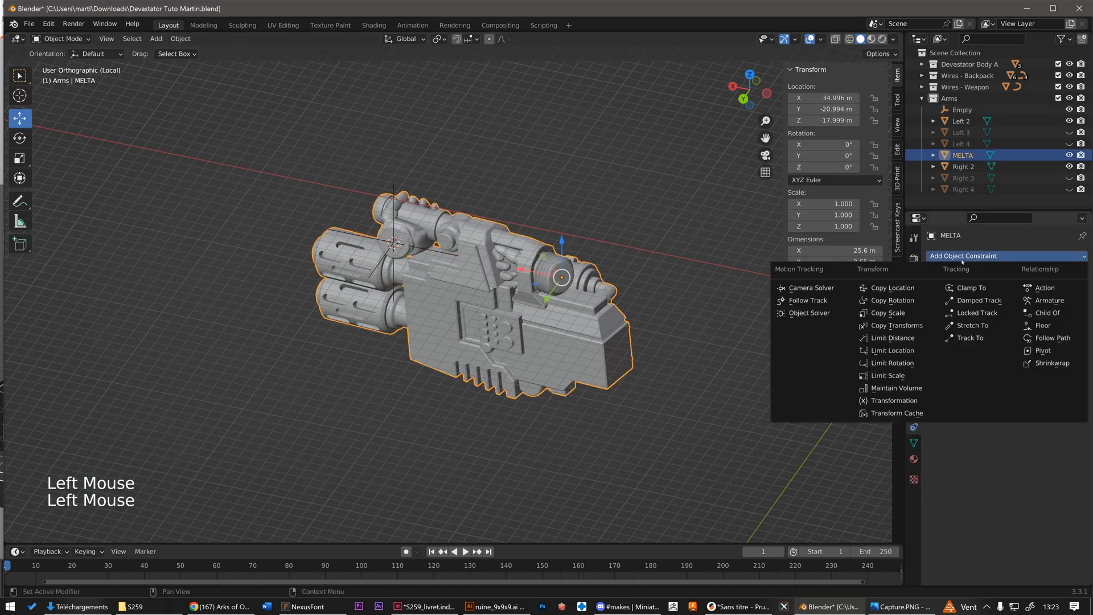
left_click(965, 338)
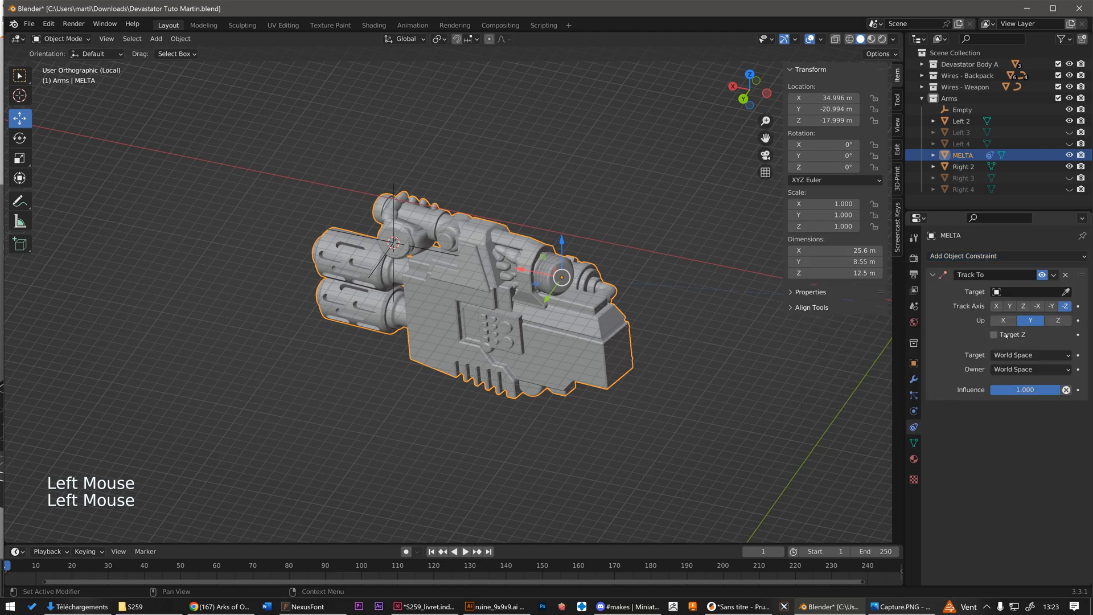
left_click(1066, 291)
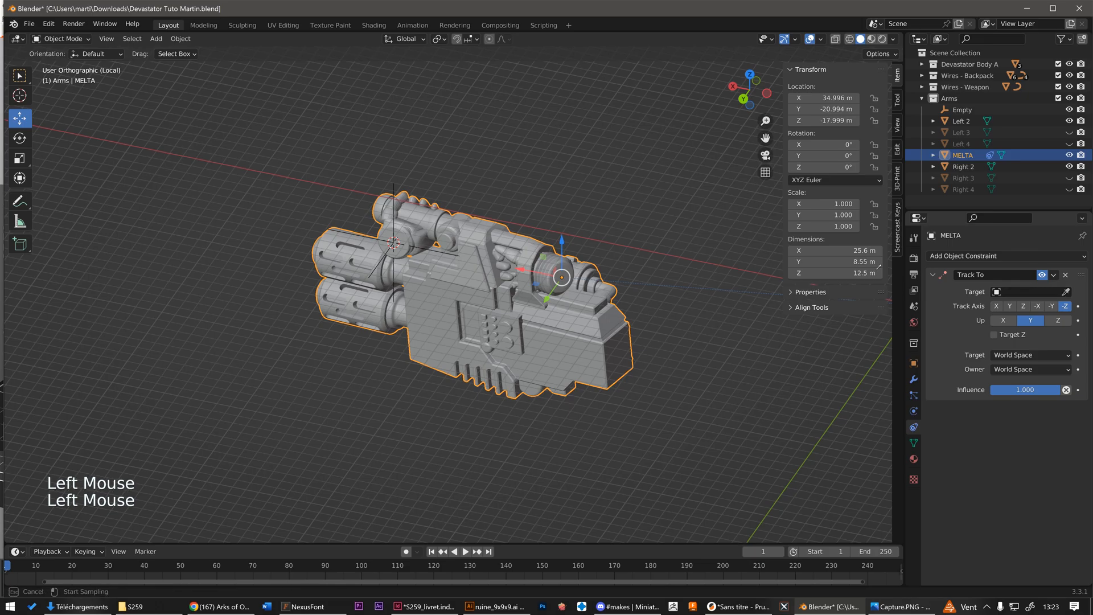
left_click(395, 179)
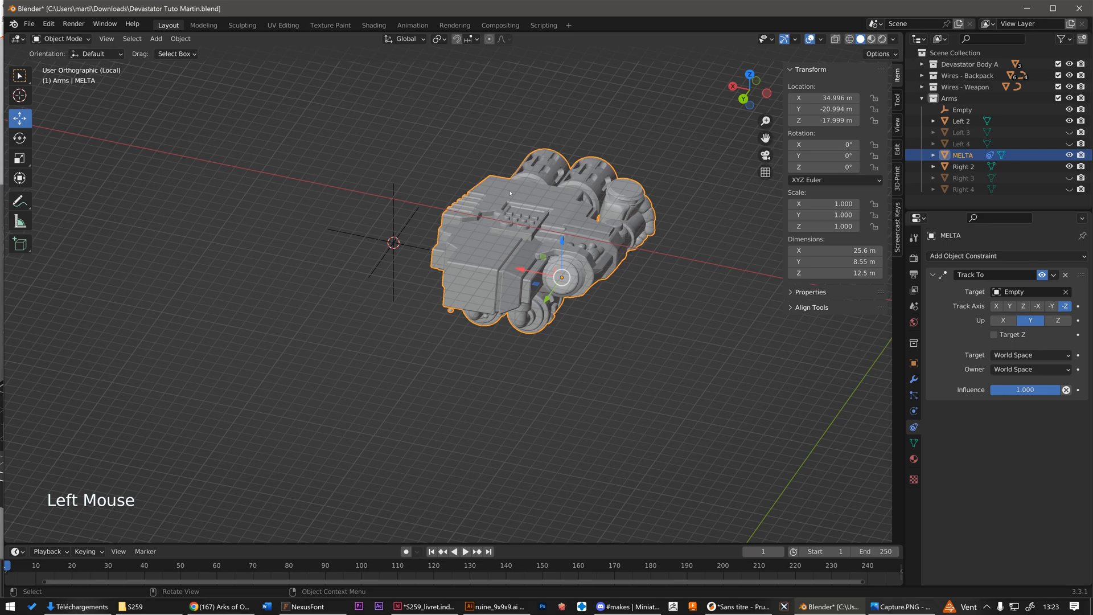
Step: Set the constraint's Up axis to Z and Track Axis to X, then check the MELTA's alignment from behind
left_click(1056, 321)
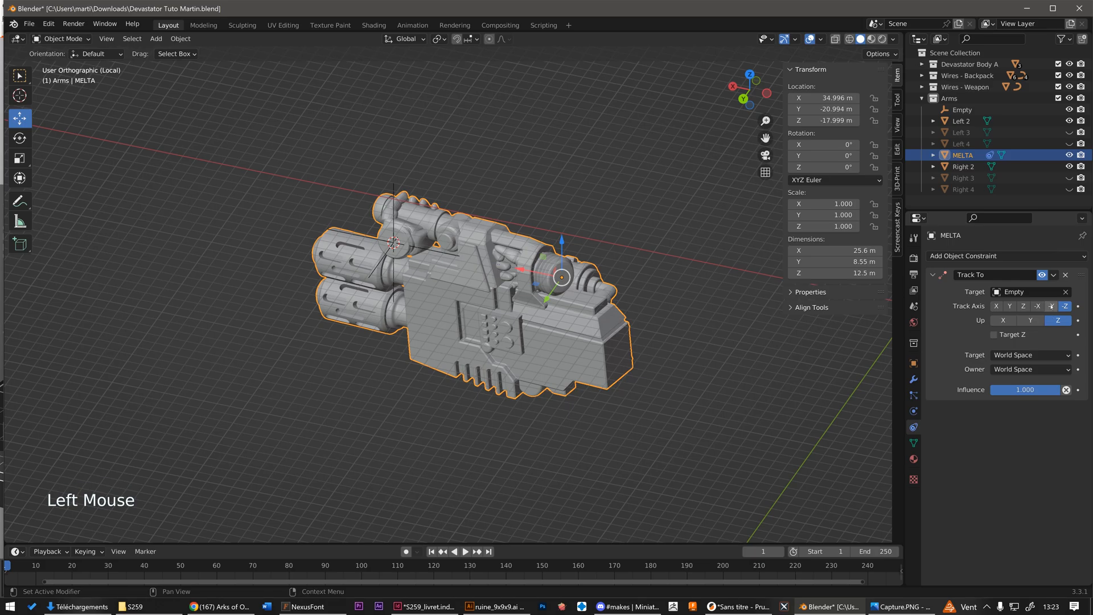
left_click(995, 306)
middle_click_drag(432, 193, 403, 209, "alt")
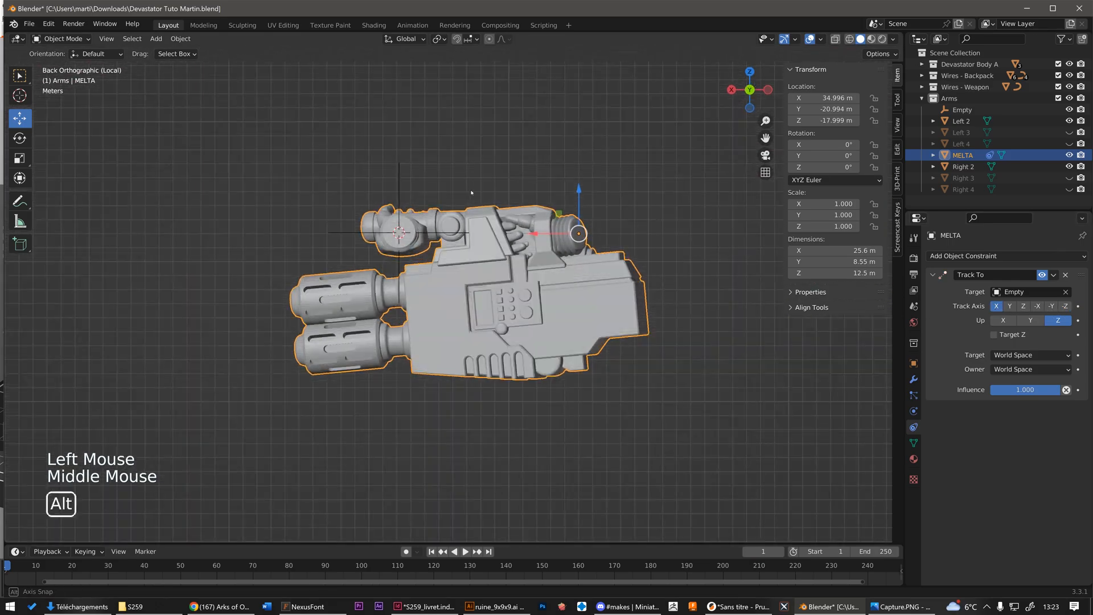
scroll(410, 188, "up", 2)
scroll(415, 176, "down", 1)
scroll(432, 182, "up", 1)
scroll(449, 188, "down", 2)
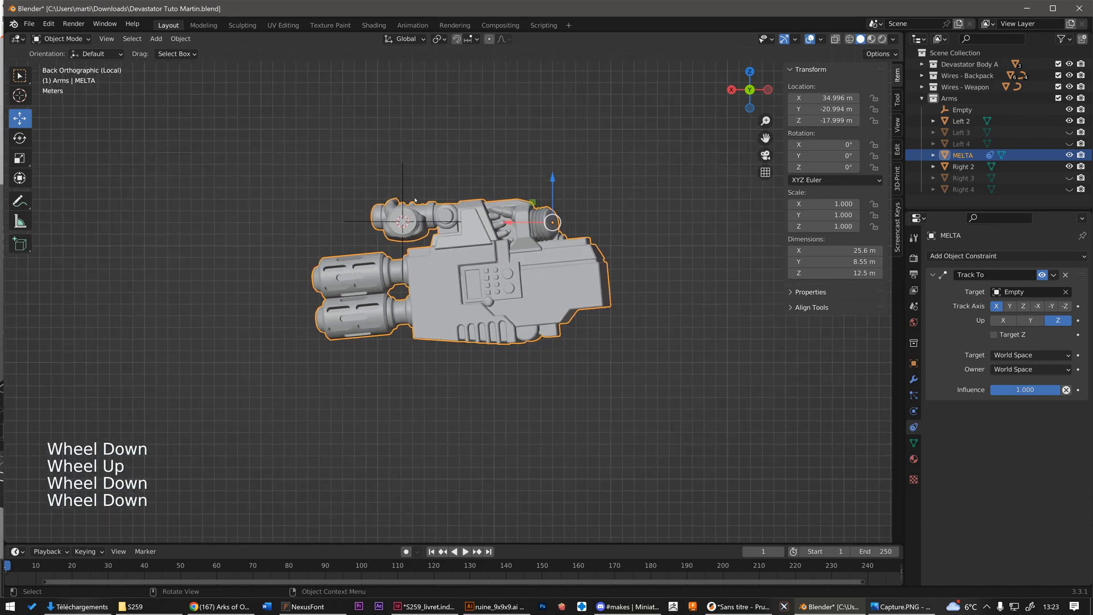
scroll(463, 194, "up", 1)
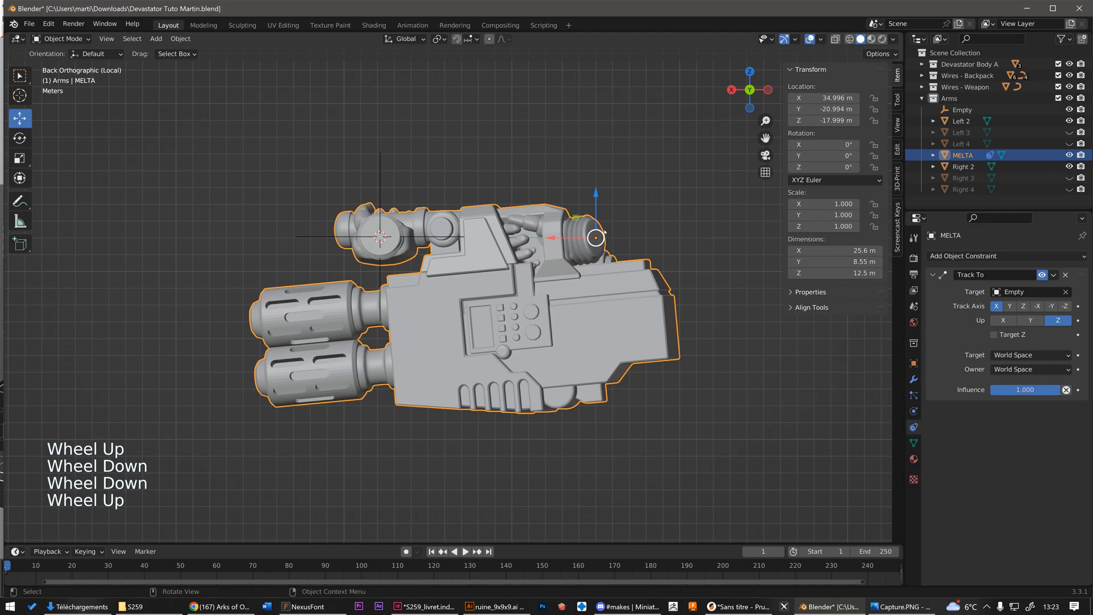
Step: Test the Track To constraint by moving the MELTA and the empty around, without keeping any of the moves
key("g")
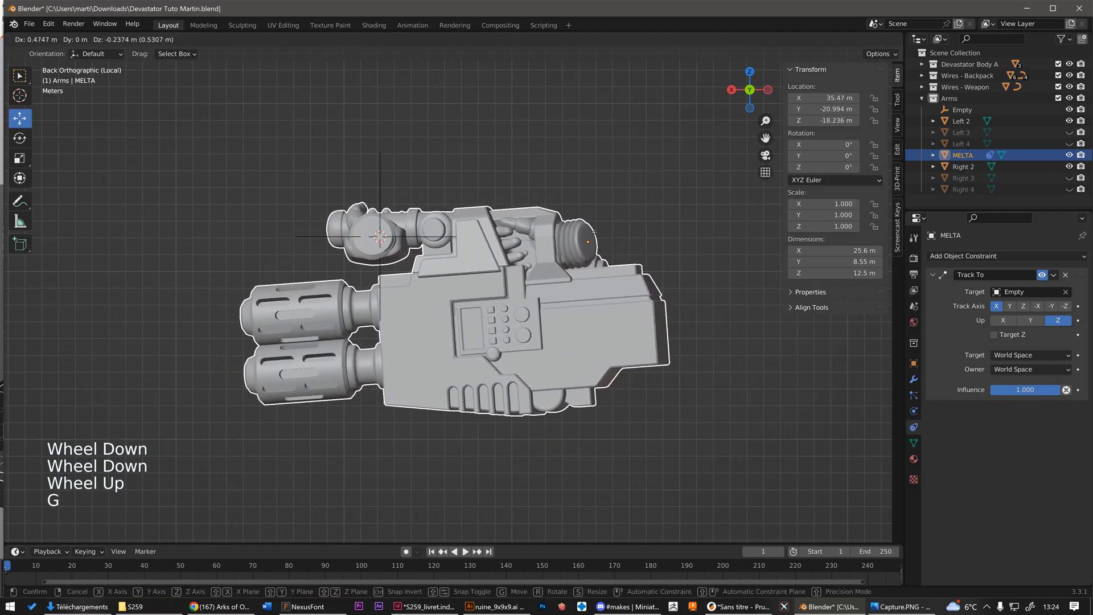
right_click(486, 227)
left_click(380, 222)
key("g")
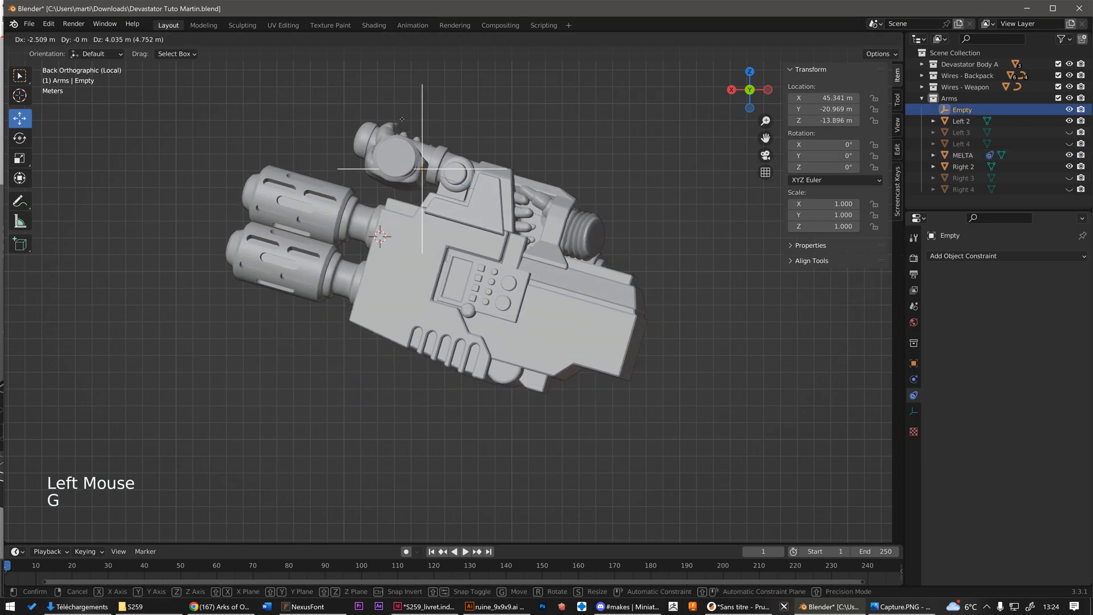
left_click(366, 229)
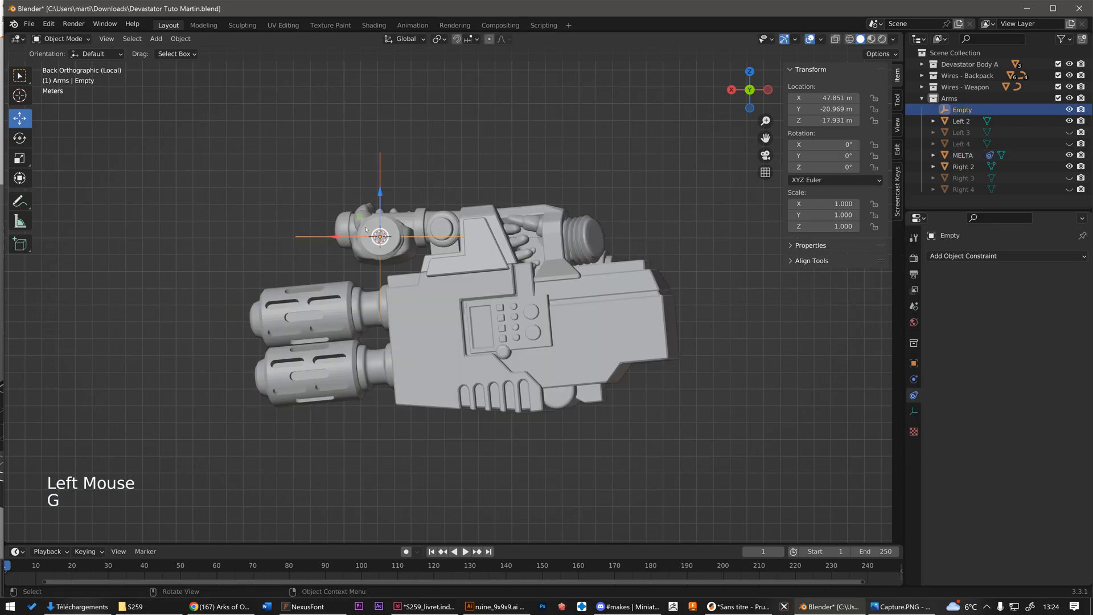
middle_click_drag(371, 189, 399, 205)
key("g")
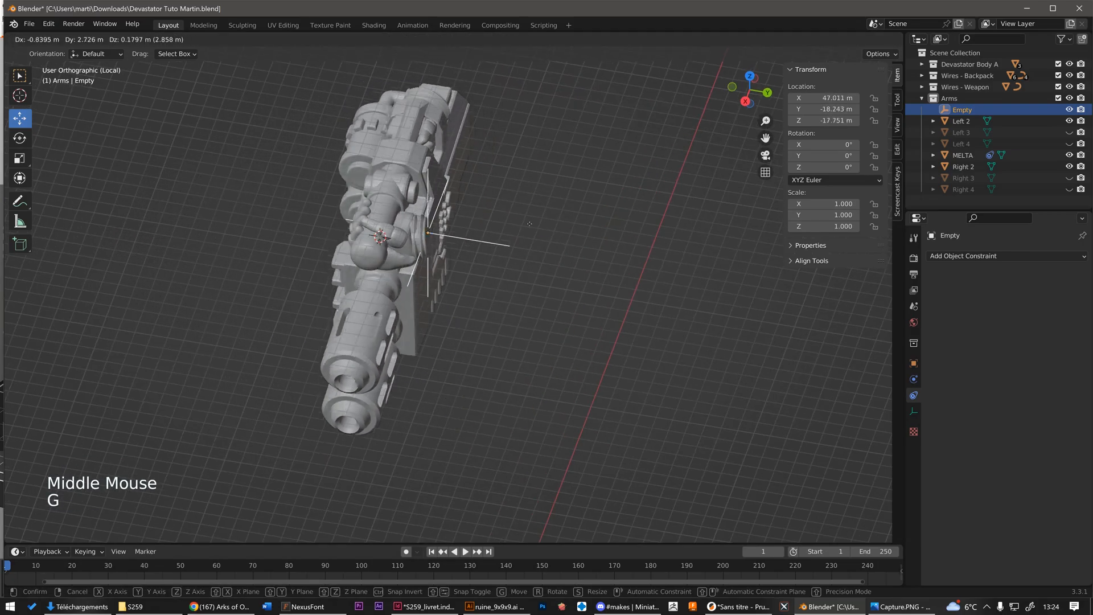
right_click(498, 237)
scroll(434, 245, "down", 2)
middle_click_drag(434, 246, 553, 293)
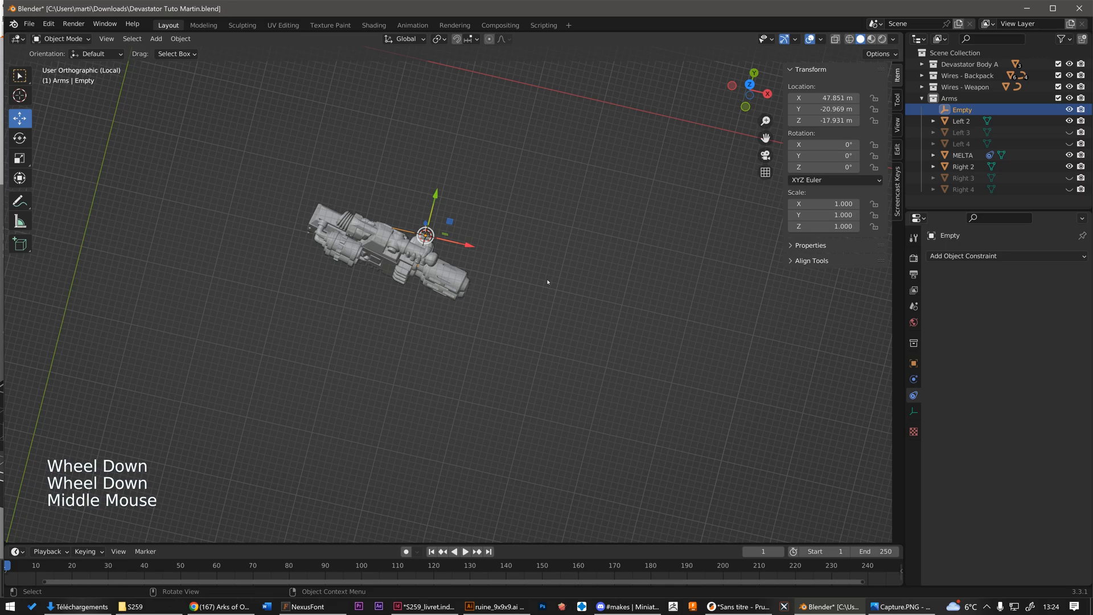
Step: Leave local view and snap the 3D cursor to the centre vertex of the Right 2 arm's wrist
key("slash")
scroll(539, 279, "down", 1)
middle_click_drag(540, 279, 602, 96)
scroll(569, 217, "up", 2)
left_click(603, 95)
scroll(602, 94, "up", 1)
key("Tab")
scroll(592, 97, "up", 2)
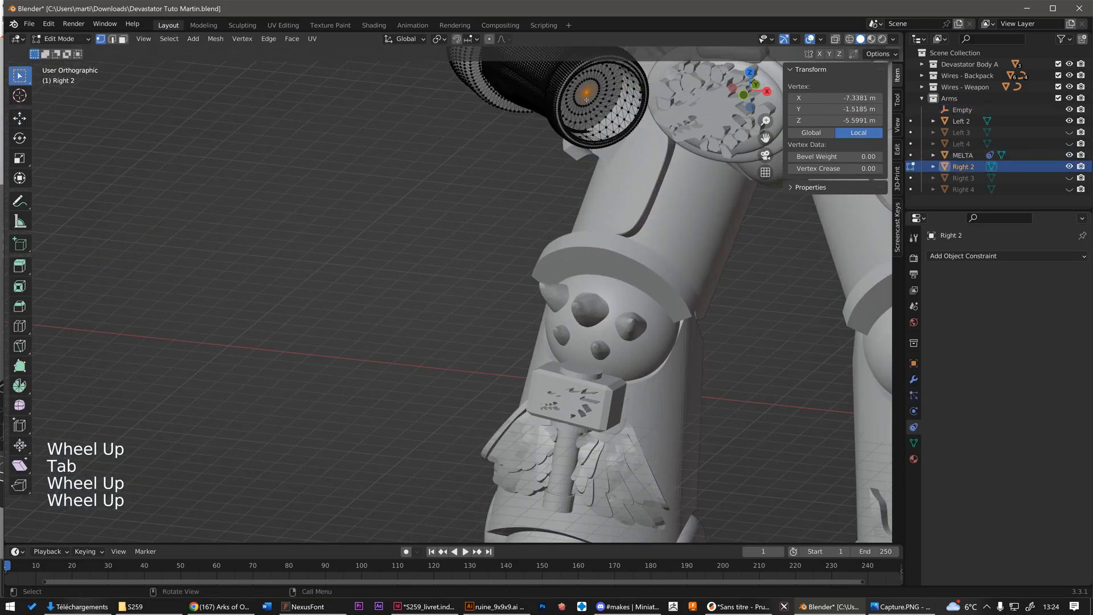
left_click(586, 94)
key("shift+s")
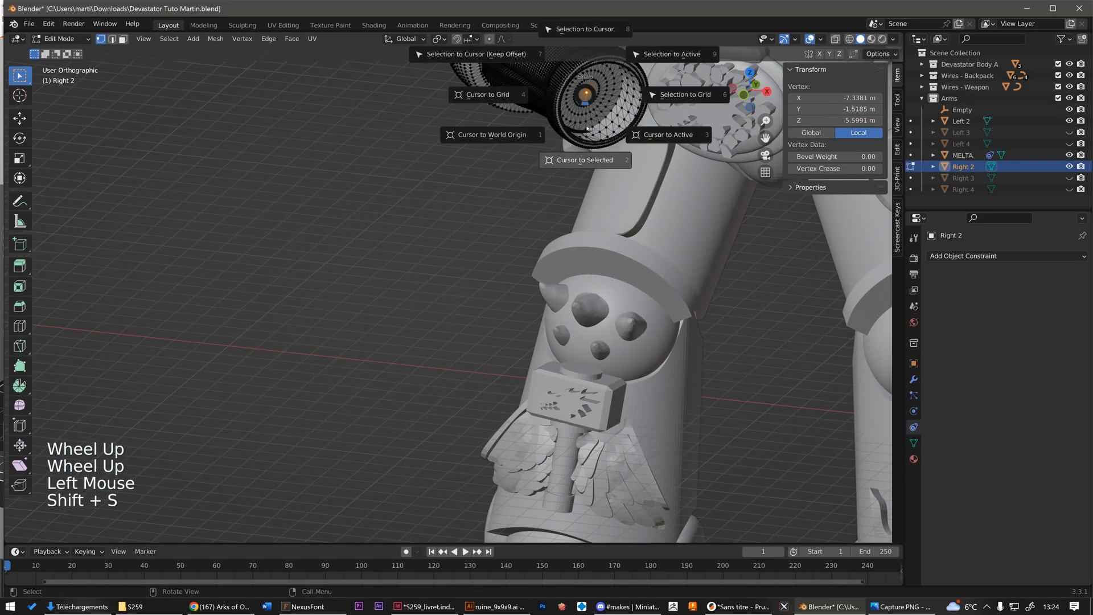
left_click(585, 160)
key("Tab")
Step: Snap the MELTA to the 3D cursor at the right arm's wrist
scroll(585, 160, "down", 3)
left_click(456, 459)
left_click(456, 459)
key("shift+s")
left_click(459, 395)
scroll(493, 347, "down", 2)
scroll(556, 371, "up", 2)
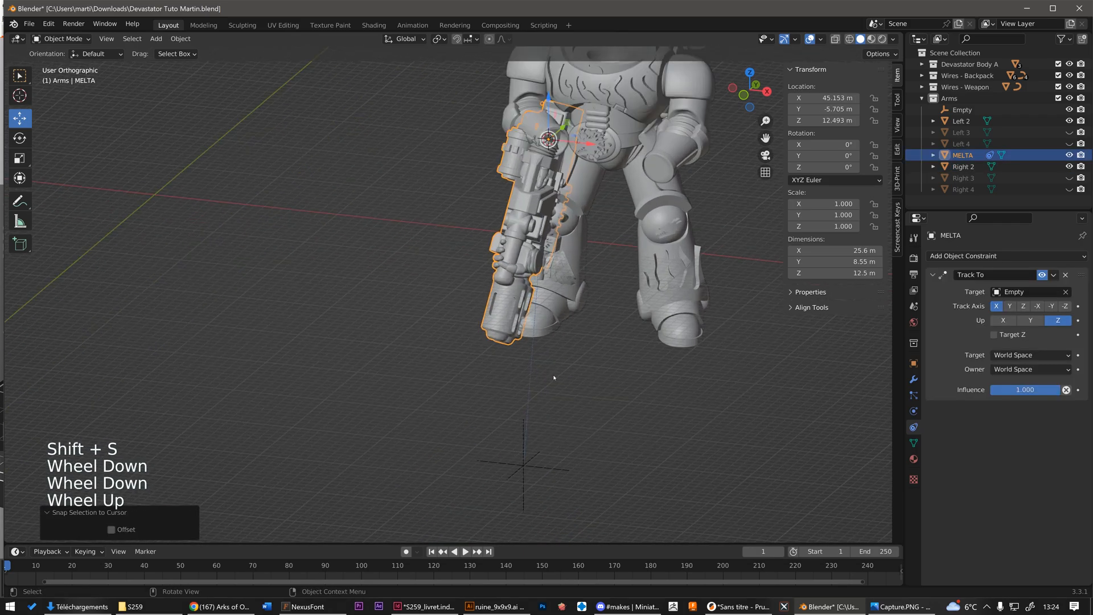
Step: Snap the 3D cursor to the centre vertex of the Left 2 arm's wrist and return to Object Mode
left_click(522, 486)
left_click(685, 125)
key("Tab")
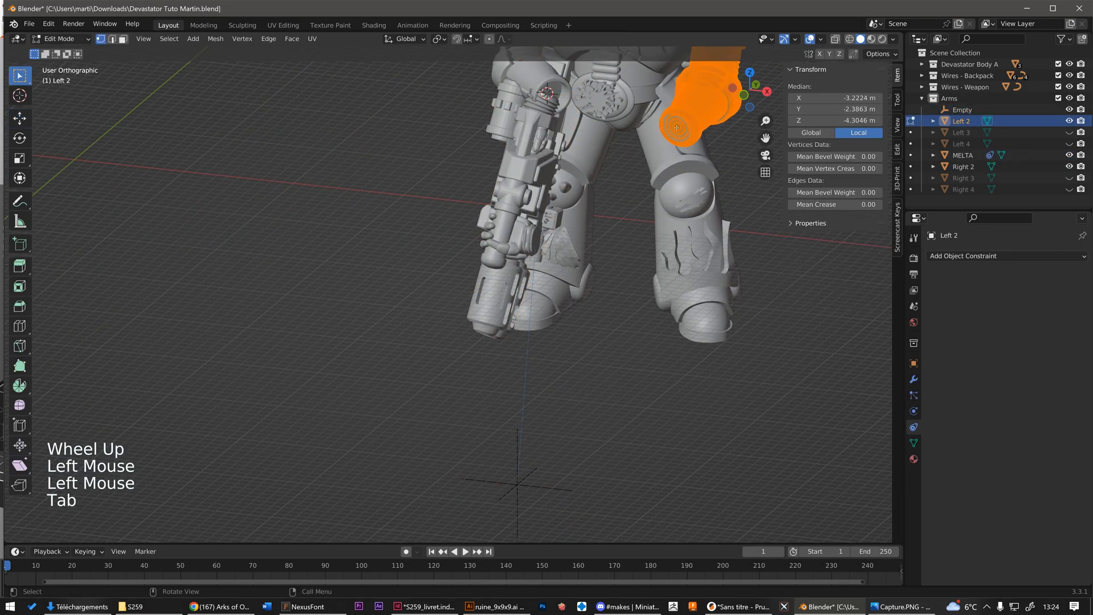
left_click(677, 124)
scroll(682, 128, "up", 2)
key("shift+s")
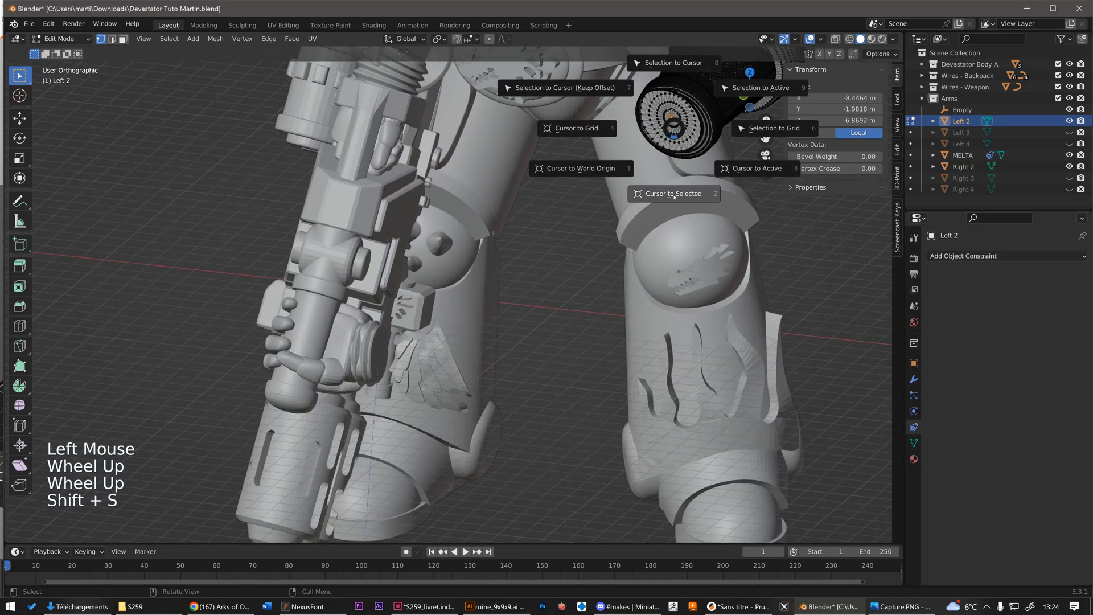
key("Tab")
Step: Snap the empty to the 3D cursor so the MELTA's front hand points at the left wrist
scroll(575, 298, "down", 3)
left_click(527, 459)
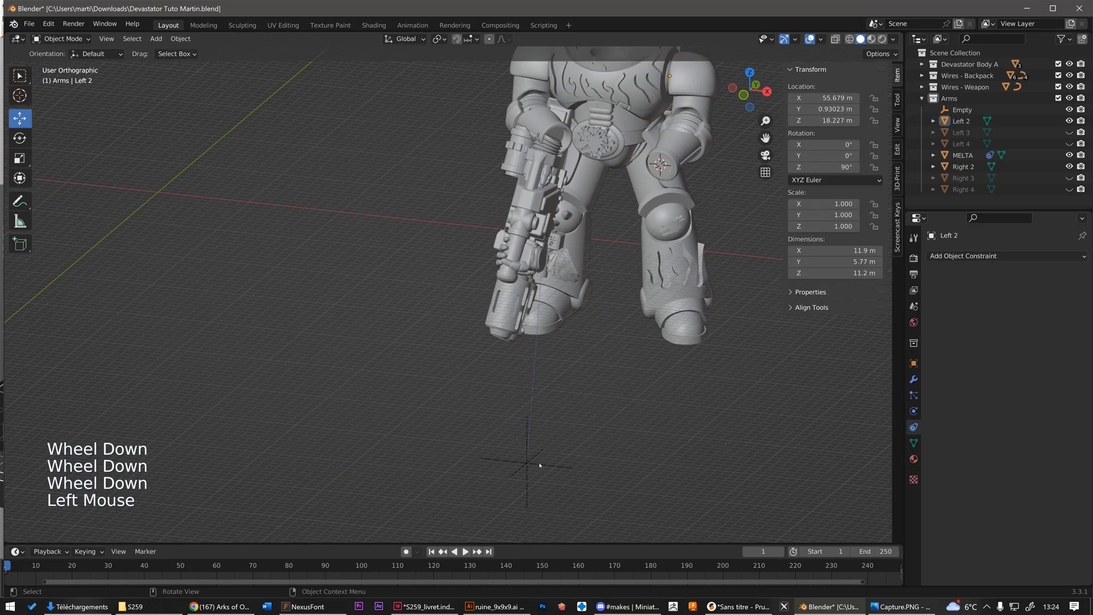
left_click(527, 459)
scroll(500, 517, "up", 1)
key("shift+s")
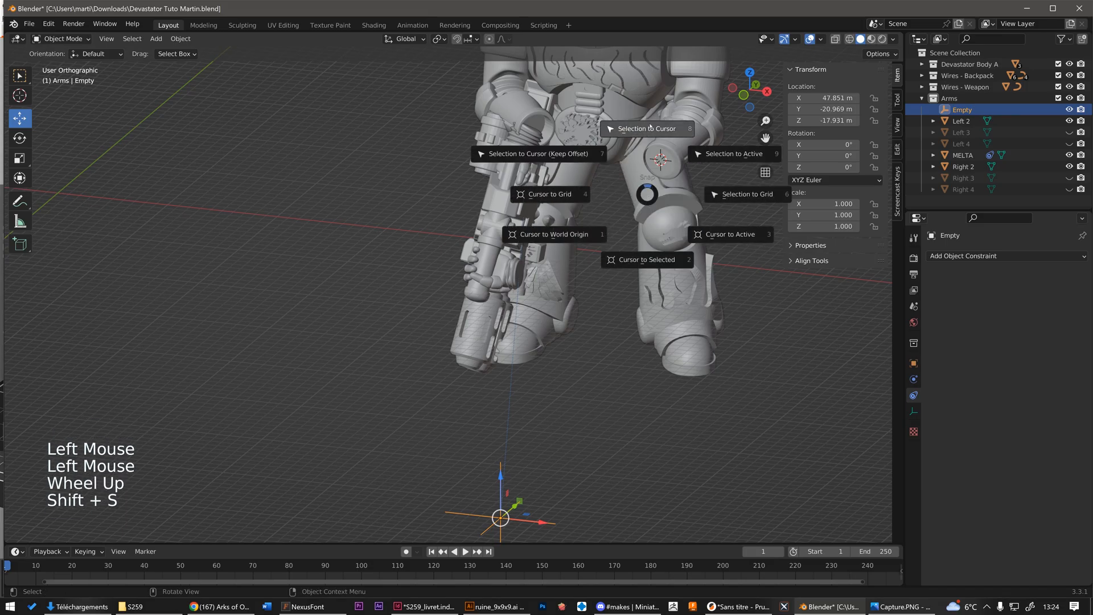
left_click(647, 139)
Step: Nudge the empty slightly along its axes to fit the MELTA's front hand against the left arm's wrist
scroll(681, 156, "up", 3)
scroll(681, 156, "down", 1)
middle_click_drag(681, 157, 570, 228)
scroll(652, 154, "down", 3)
middle_click_drag(569, 228, 505, 268)
scroll(501, 262, "up", 1)
scroll(506, 268, "up", 2)
scroll(506, 268, "up", 1)
left_click_drag(506, 268, 502, 267)
middle_click_drag(502, 266, 494, 311)
left_click_drag(509, 291, 511, 293)
middle_click_drag(478, 284, 535, 279)
scroll(512, 261, "down", 2)
left_click_drag(496, 240, 495, 240)
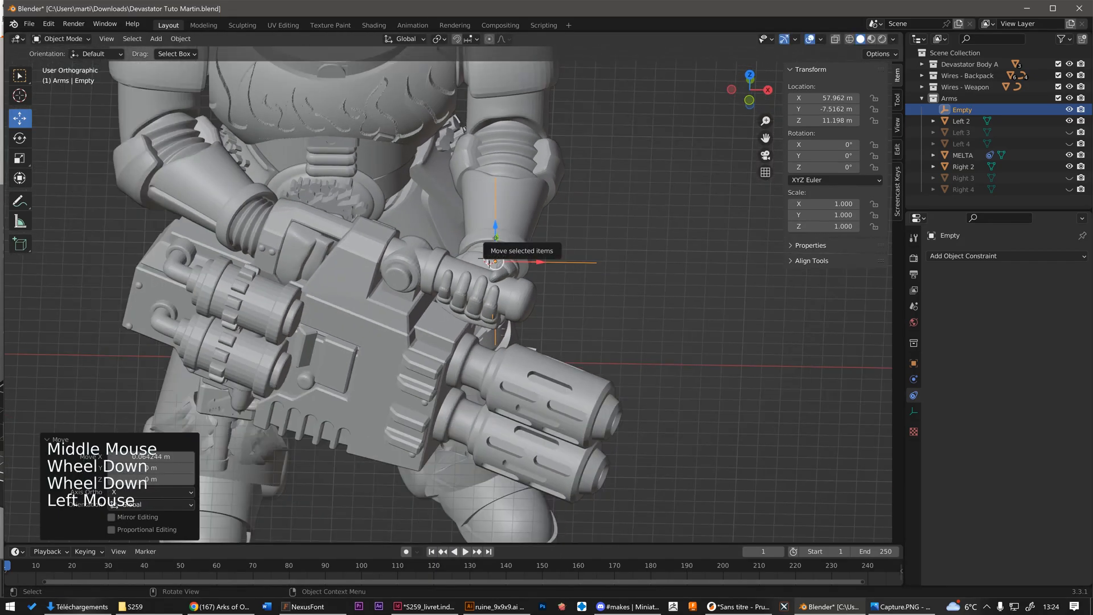
scroll(495, 241, "up", 2)
Step: Shift the MELTA slightly at the right wrist to refine how its rear hand joins the arm
left_click(251, 196)
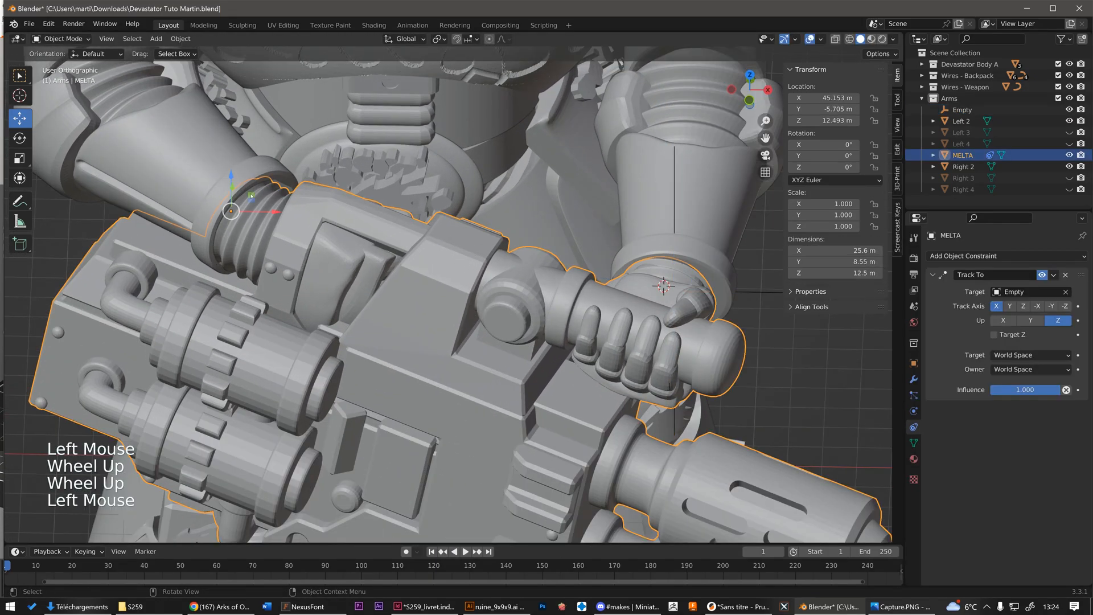
middle_click_drag(251, 196, 288, 187)
scroll(292, 185, "down", 3)
scroll(310, 175, "up", 1)
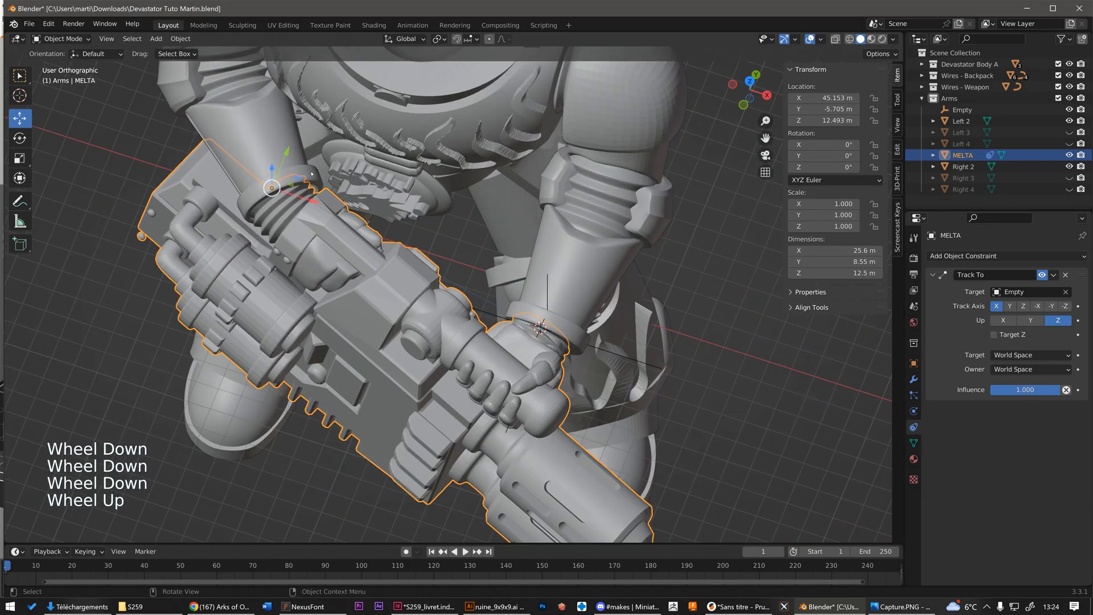
left_click_drag(300, 178, 303, 178)
left_click(633, 356)
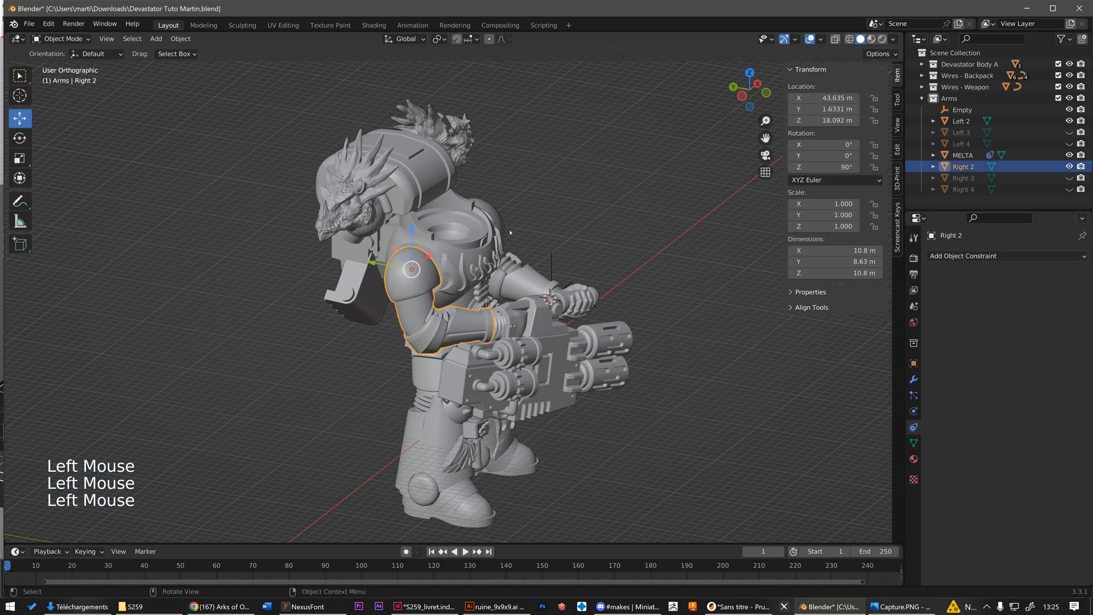
Step: Test rotating the Right 2 arm freely and cancel the rotation
middle_click_drag(509, 232, 534, 221)
key("r")
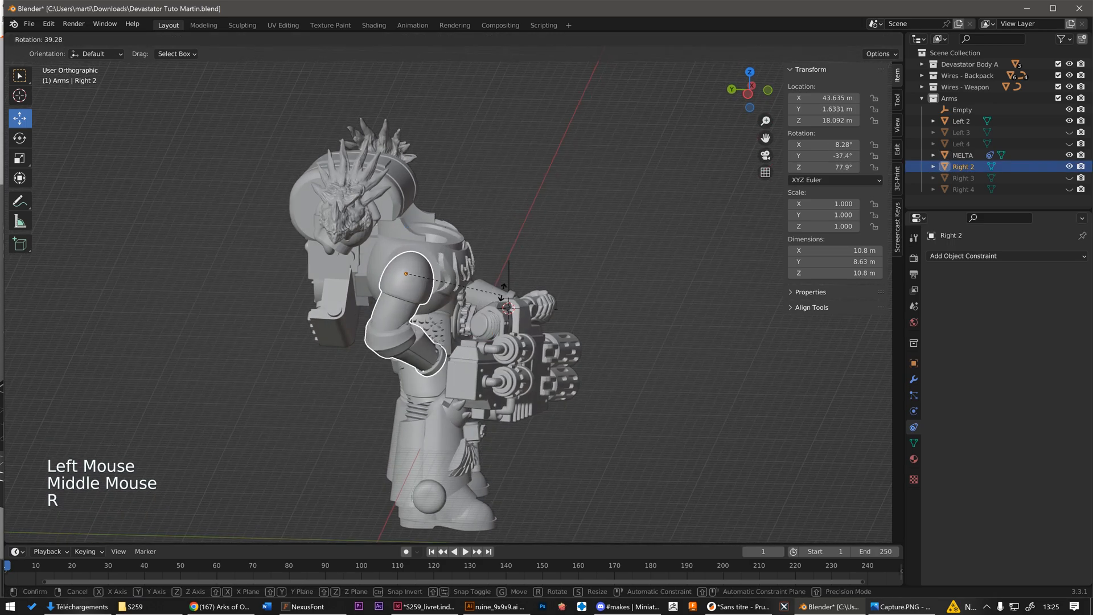
right_click(521, 254)
Step: Parent the MELTA to the Right 2 arm as Object
left_click(530, 367)
middle_click_drag(529, 367, 467, 350)
left_click(380, 250, "shift")
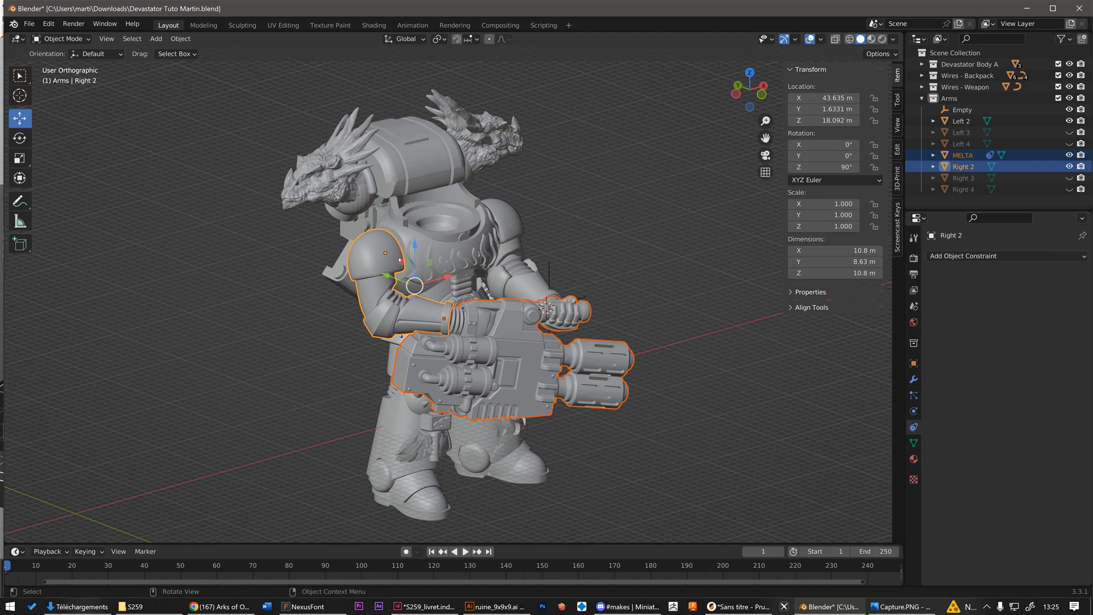
scroll(400, 260, "up", 1)
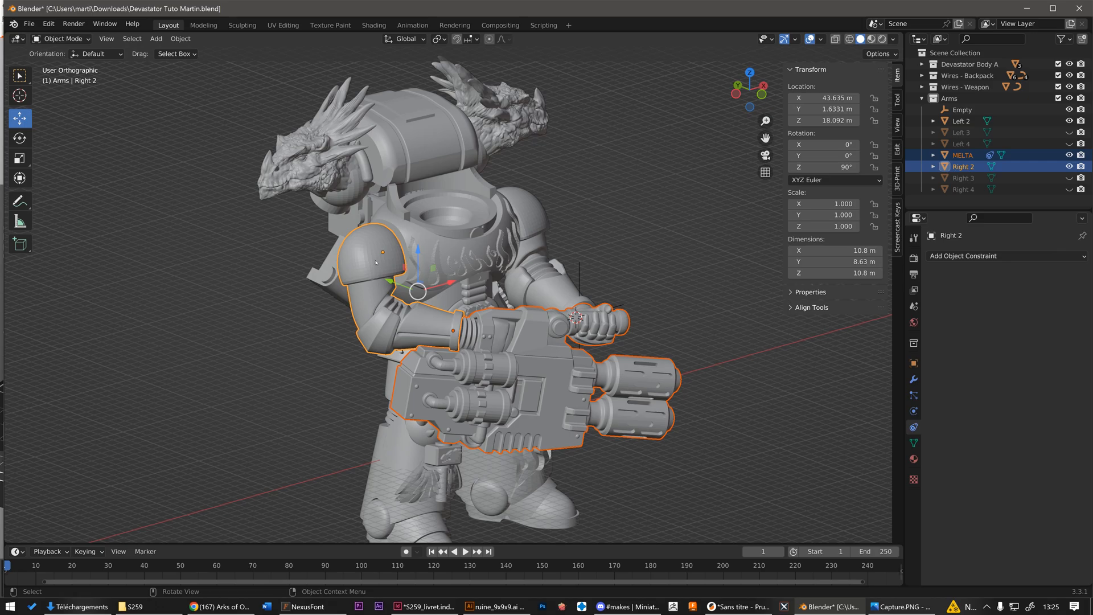
left_click(177, 44)
mouse_move(228, 203)
left_click(332, 205)
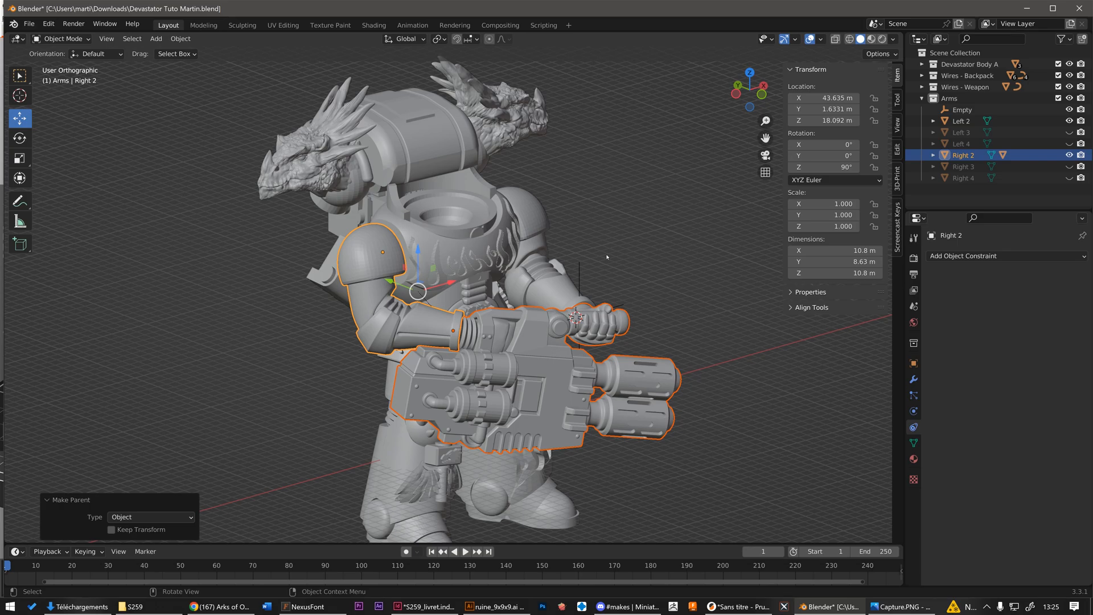
Step: Parent the empty to the Left 2 arm as Object (Keep Transform)
left_click(579, 276)
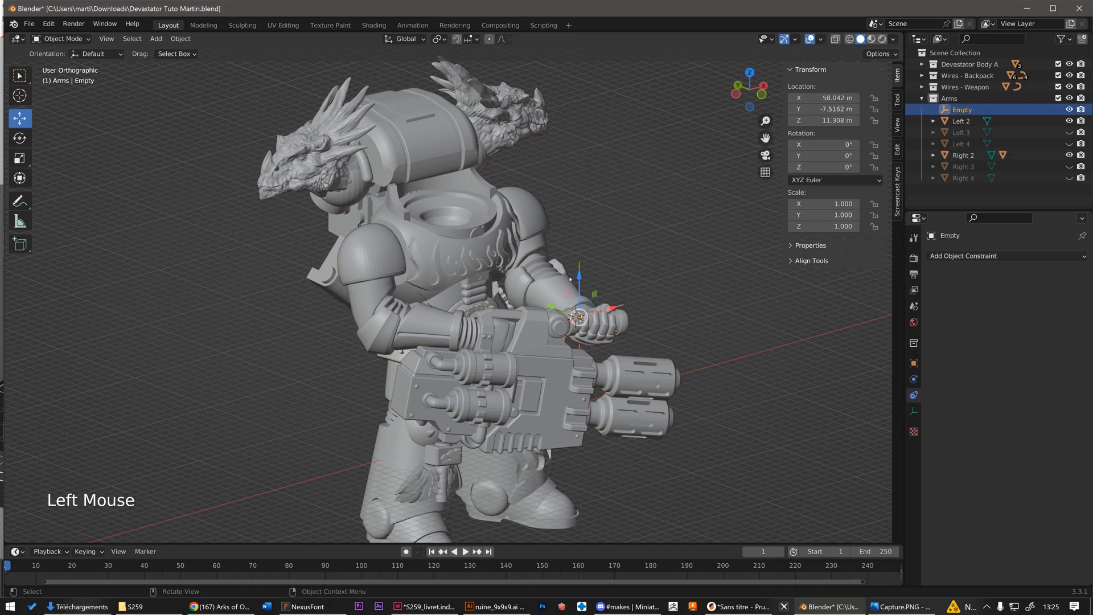
middle_click_drag(577, 267, 569, 287)
left_click(568, 295, "shift")
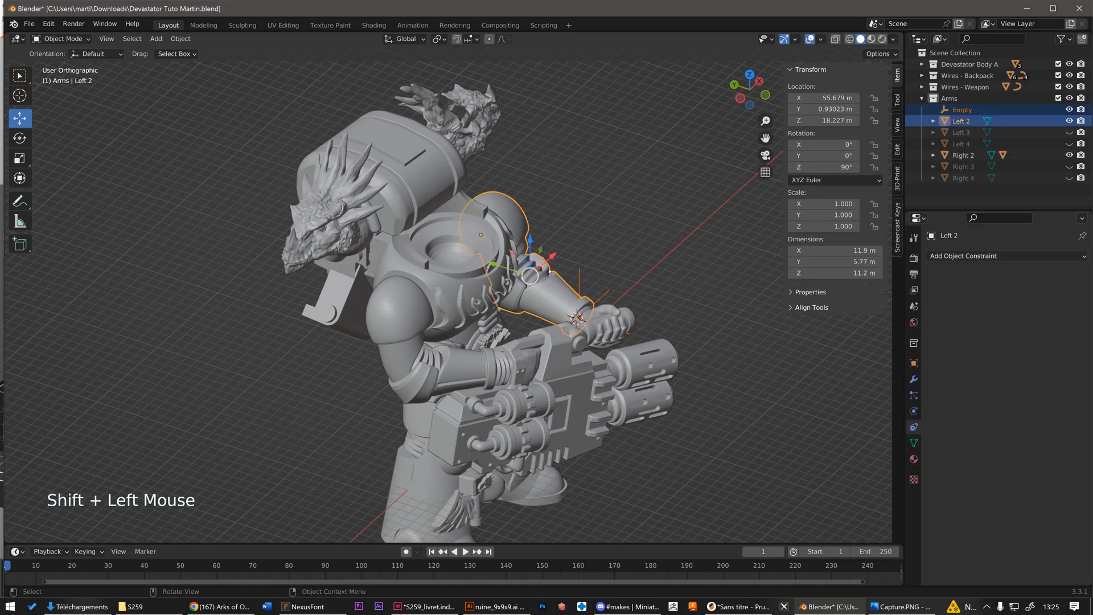
key("ctrl+p")
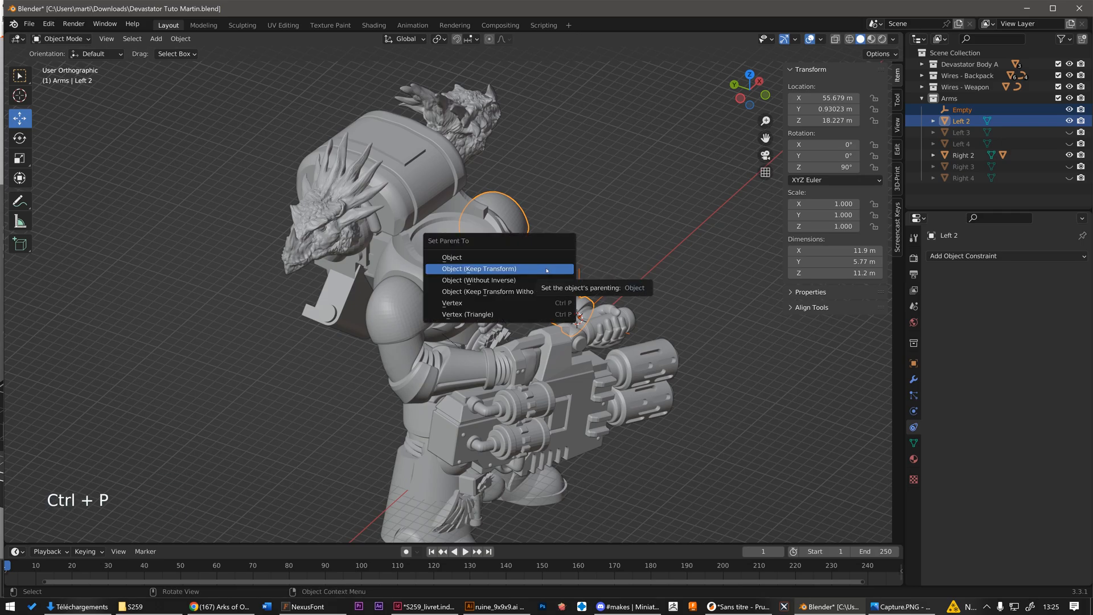
left_click(545, 270)
scroll(501, 284, "down", 2)
Step: Rotate the Right 2 arm slightly at the shoulder about the global X axis, carrying the parented MELTA with it
left_click(441, 319)
middle_click_drag(506, 265, 543, 243)
left_click(19, 138)
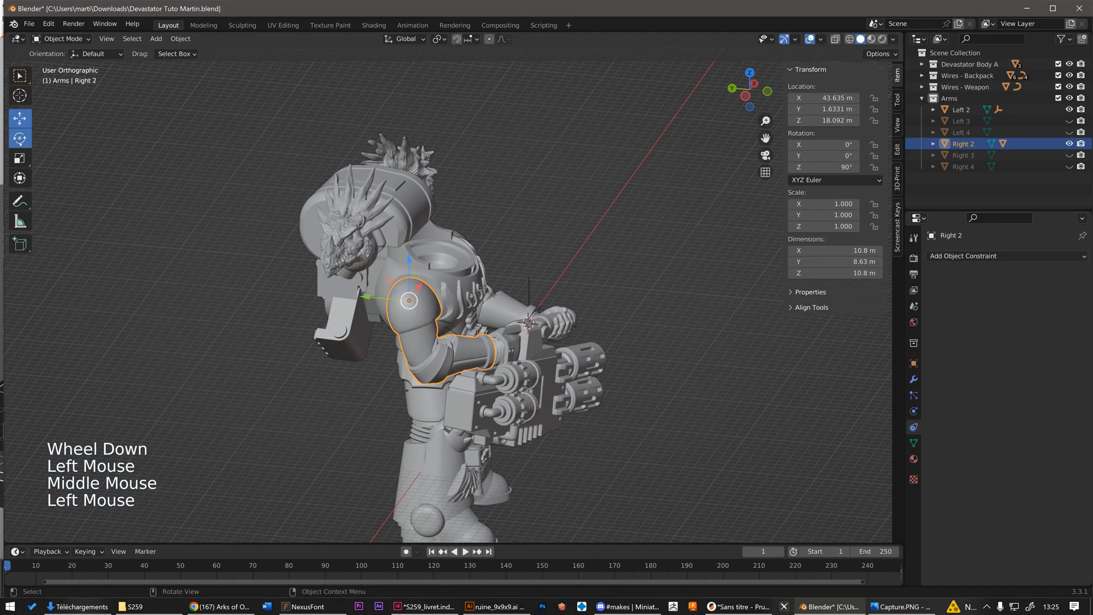
scroll(478, 301, "up", 2)
middle_click_drag(484, 302, 522, 255)
scroll(506, 364, "down", 2)
scroll(470, 478, "up", 1)
scroll(459, 464, "up", 1)
middle_click_drag(470, 478, 455, 370)
scroll(455, 370, "down", 2)
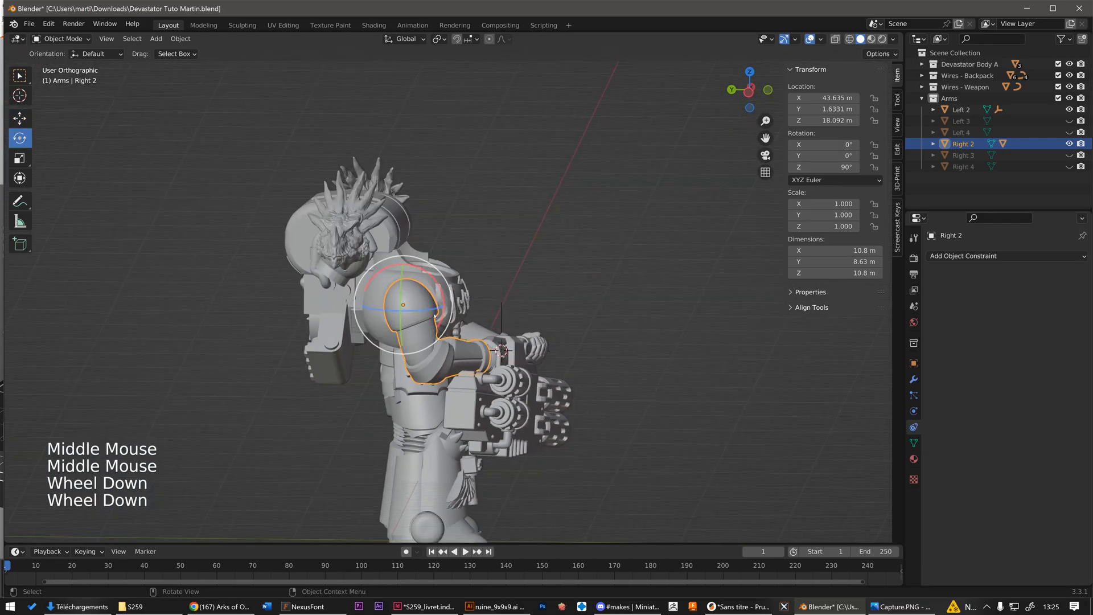
left_click(442, 287)
left_click_drag(443, 288, 443, 274)
Step: Rotate the Left 2 arm about 10.6° around the global X axis to bring its wrist to the MELTA's front hand
middle_click_drag(444, 274, 257, 297)
left_click(555, 316)
middle_click_drag(555, 317, 520, 318)
left_click(520, 318)
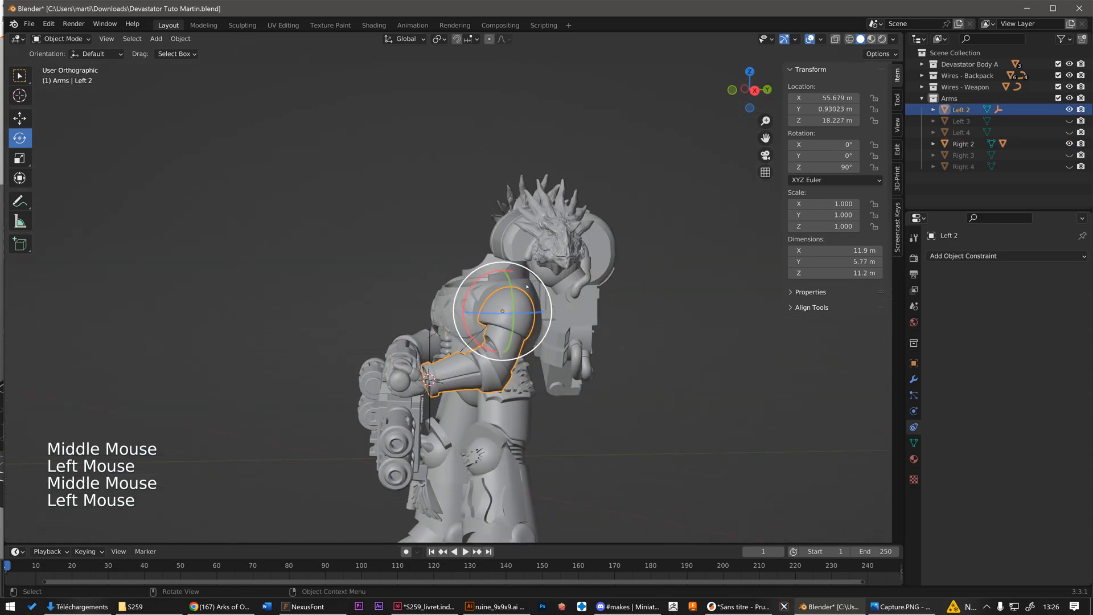
left_click_drag(509, 271, 519, 277)
Step: Add the Right 2 arm to the selection and rotate both arms together slightly to adjust the weapon pose
middle_click_drag(519, 276, 591, 296)
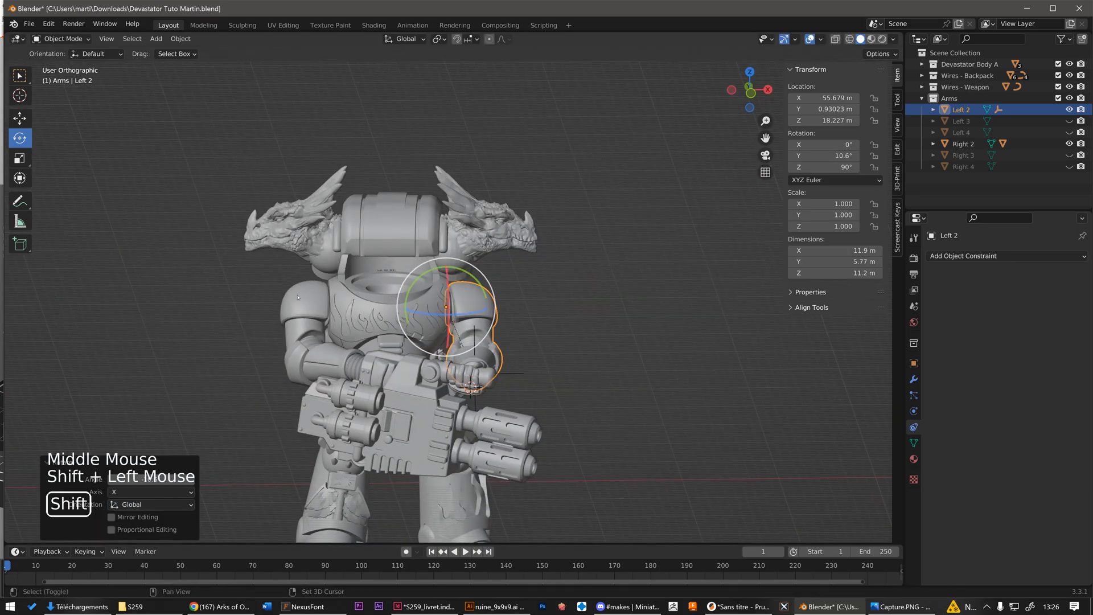
left_click(354, 303, "shift")
middle_click_drag(354, 303, 453, 292)
left_click_drag(392, 291, 390, 287)
Step: Select the MELTA held by the Right 2 arm
scroll(487, 372, "up", 2)
left_click(451, 400)
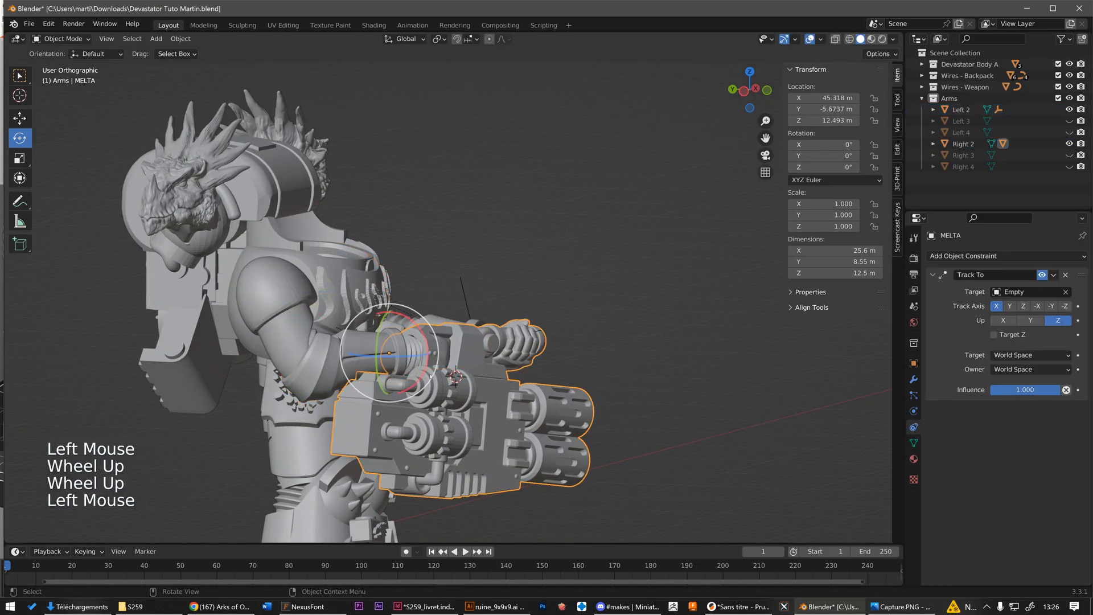